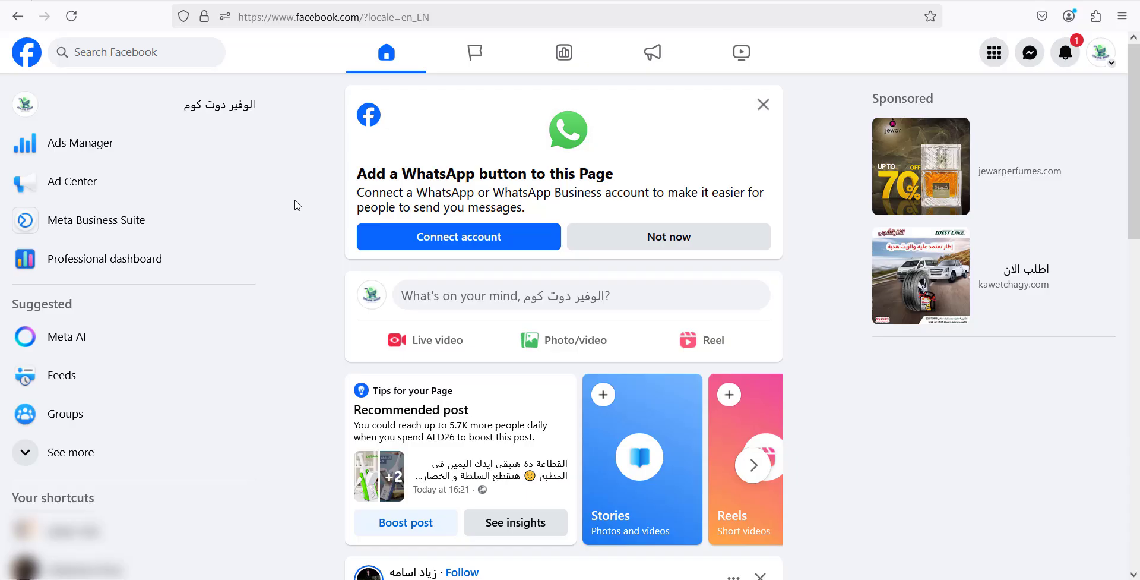
Open the الوفير دوت كوم Page and go to its vegetable slicer post
{"action": "left_click", "coordinate": [217, 111]}
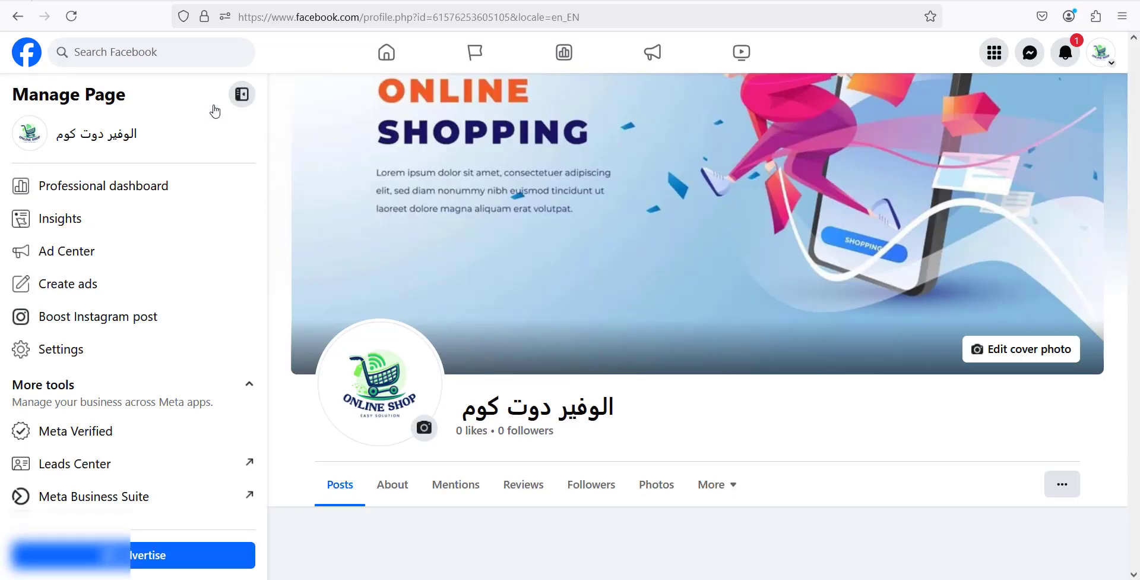
{"action": "scroll", "coordinate": [839, 364], "scroll_direction": "down", "scroll_amount": 5}
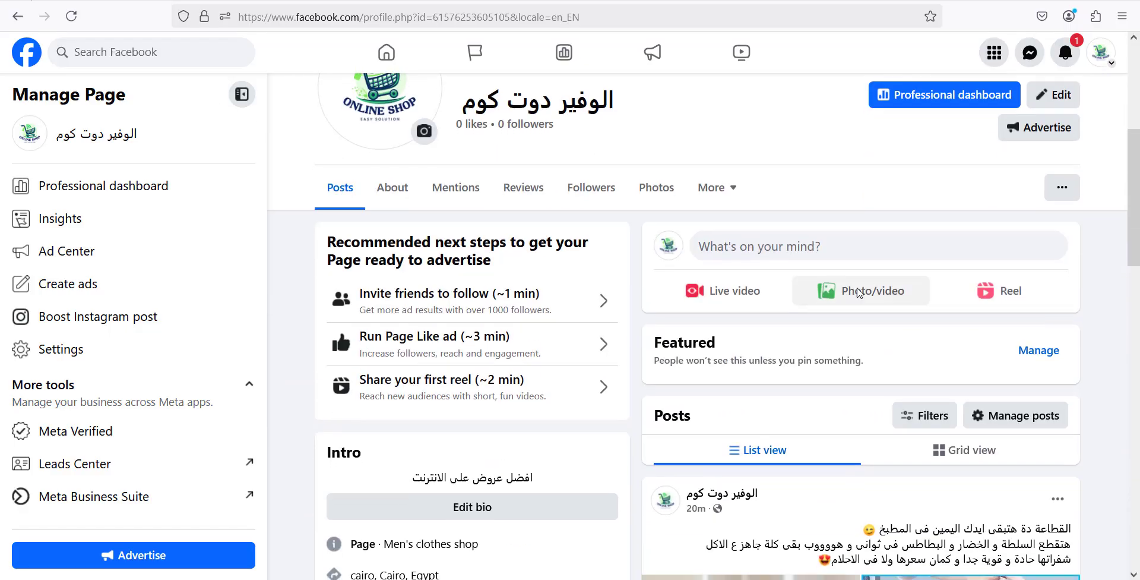
{"action": "scroll", "coordinate": [861, 291], "scroll_direction": "down", "scroll_amount": 6}
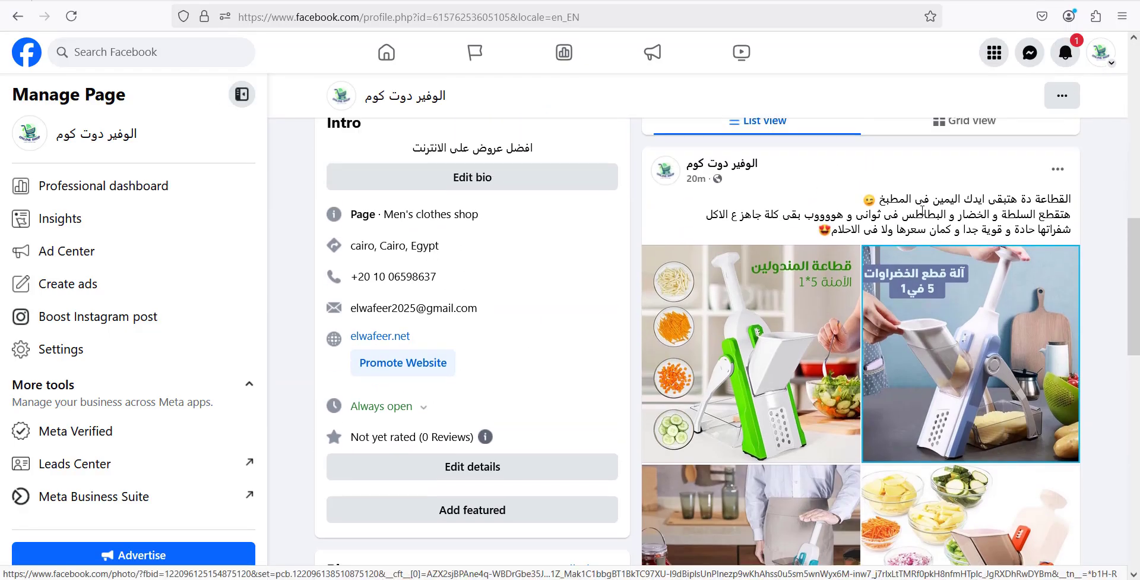
{"action": "scroll", "coordinate": [965, 362], "scroll_direction": "down", "scroll_amount": 1}
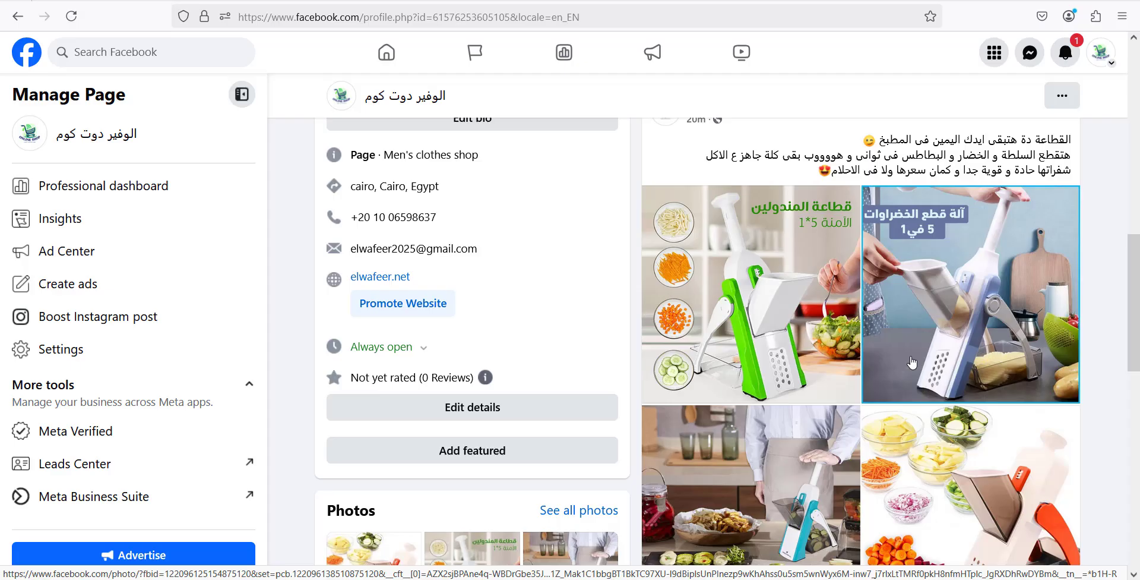
{"action": "scroll", "coordinate": [915, 366], "scroll_direction": "down", "scroll_amount": 2}
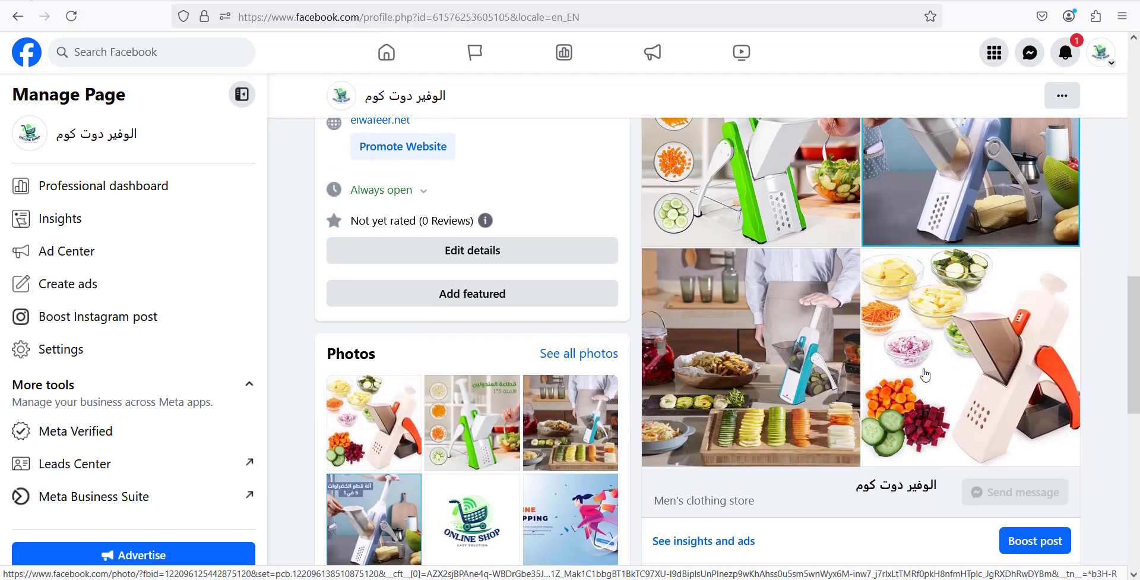
{"action": "scroll", "coordinate": [921, 370], "scroll_direction": "up", "scroll_amount": 2}
{"action": "scroll", "coordinate": [925, 373], "scroll_direction": "up", "scroll_amount": 1}
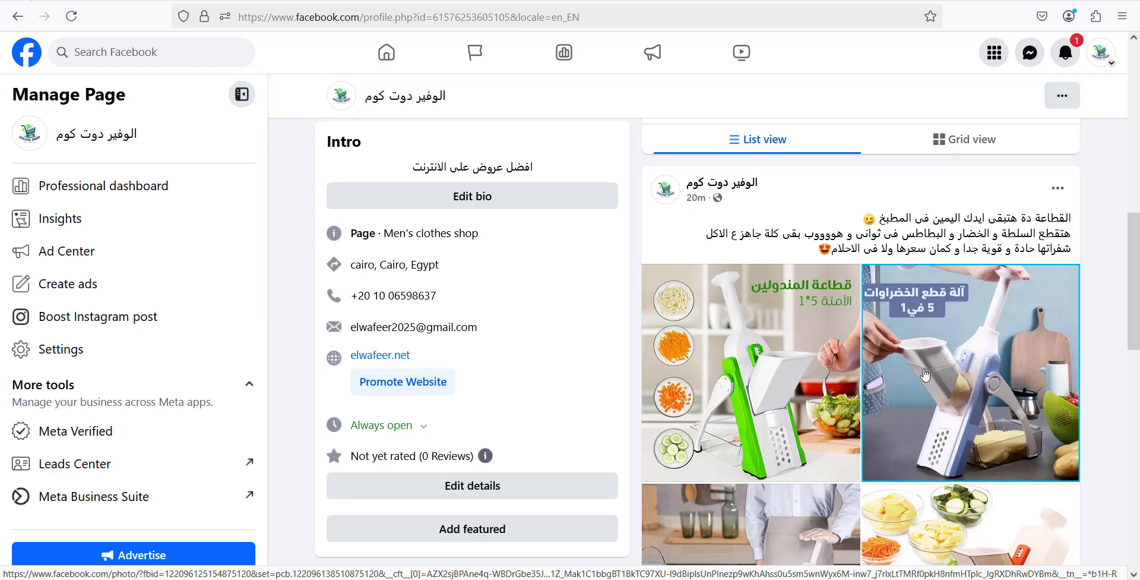
{"action": "scroll", "coordinate": [925, 373], "scroll_direction": "up", "scroll_amount": 1}
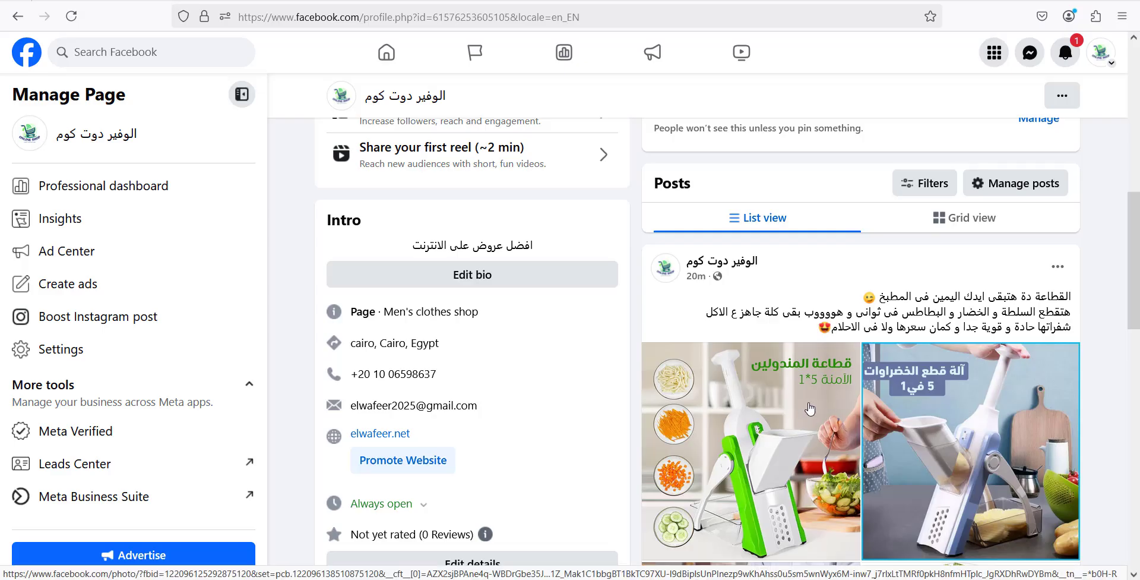
{"action": "scroll", "coordinate": [885, 362], "scroll_direction": "down", "scroll_amount": 1}
{"action": "scroll", "coordinate": [885, 363], "scroll_direction": "down", "scroll_amount": 5}
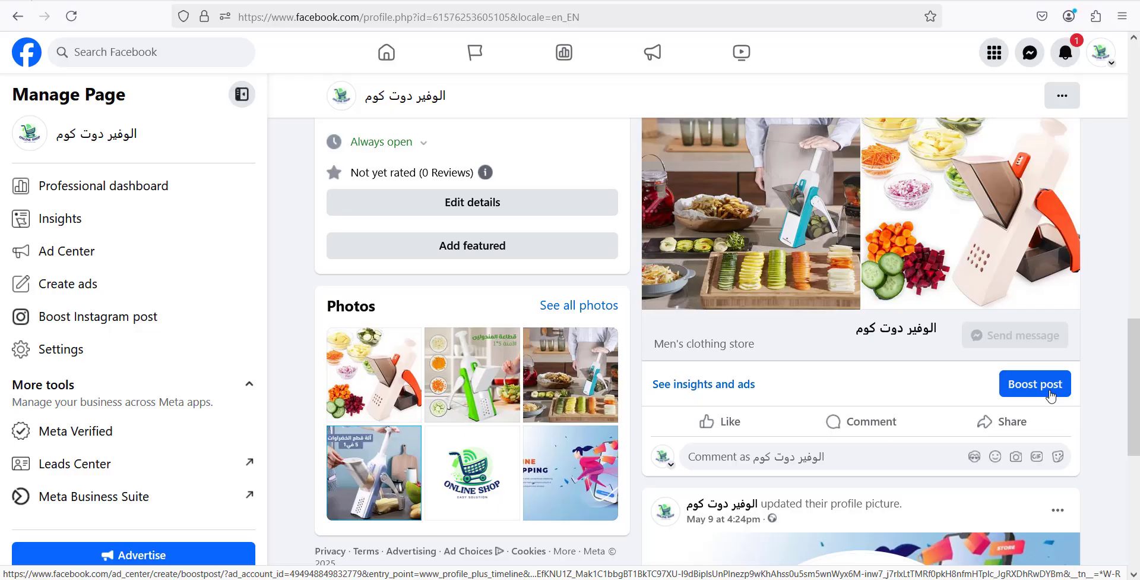
Examine the performance insights of the vegetable slicer post and return to the Page
{"action": "scroll", "coordinate": [1051, 396], "scroll_direction": "up", "scroll_amount": 2}
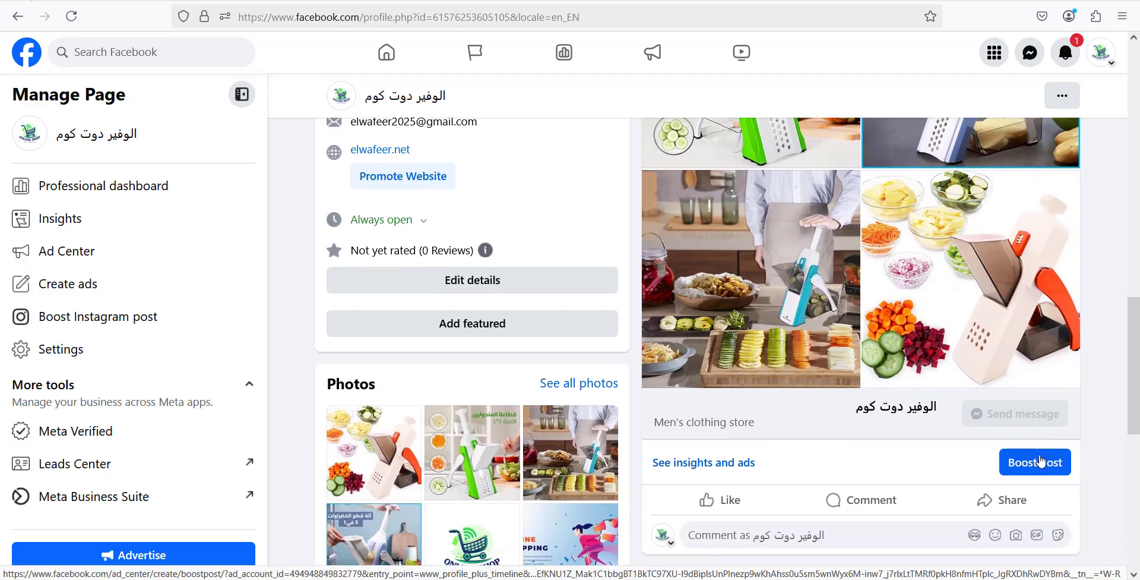
{"action": "scroll", "coordinate": [1033, 460], "scroll_direction": "up", "scroll_amount": 10}
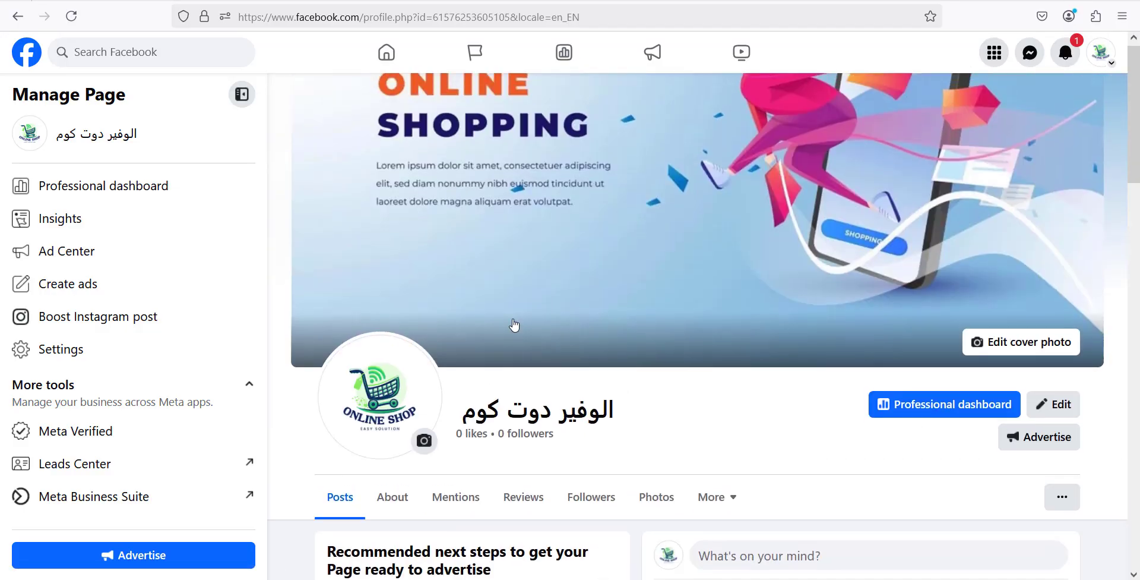
{"action": "scroll", "coordinate": [775, 397], "scroll_direction": "down", "scroll_amount": 2}
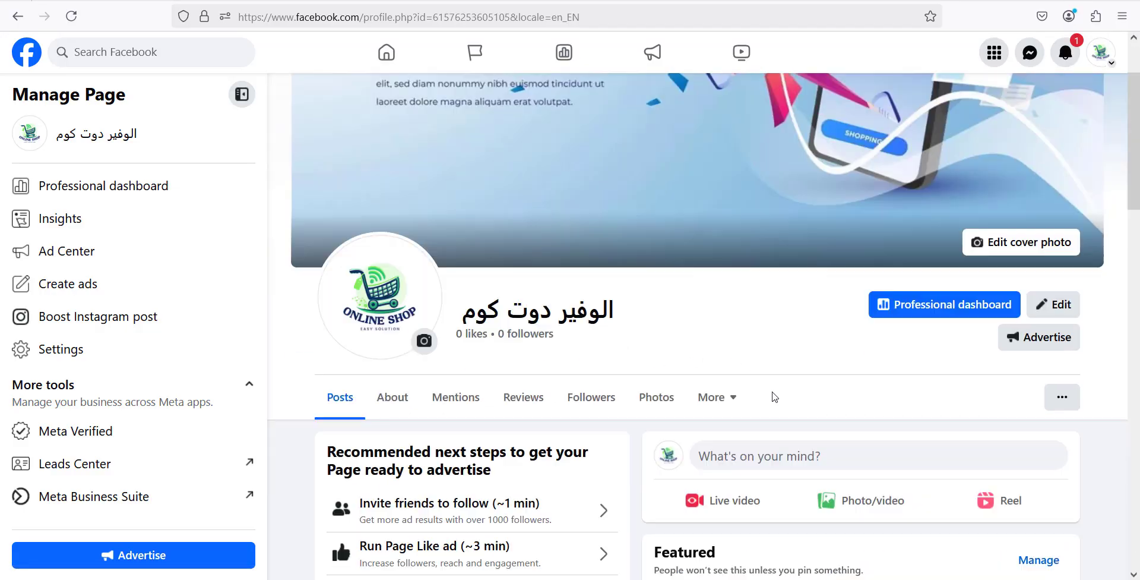
{"action": "scroll", "coordinate": [775, 397], "scroll_direction": "down", "scroll_amount": 15}
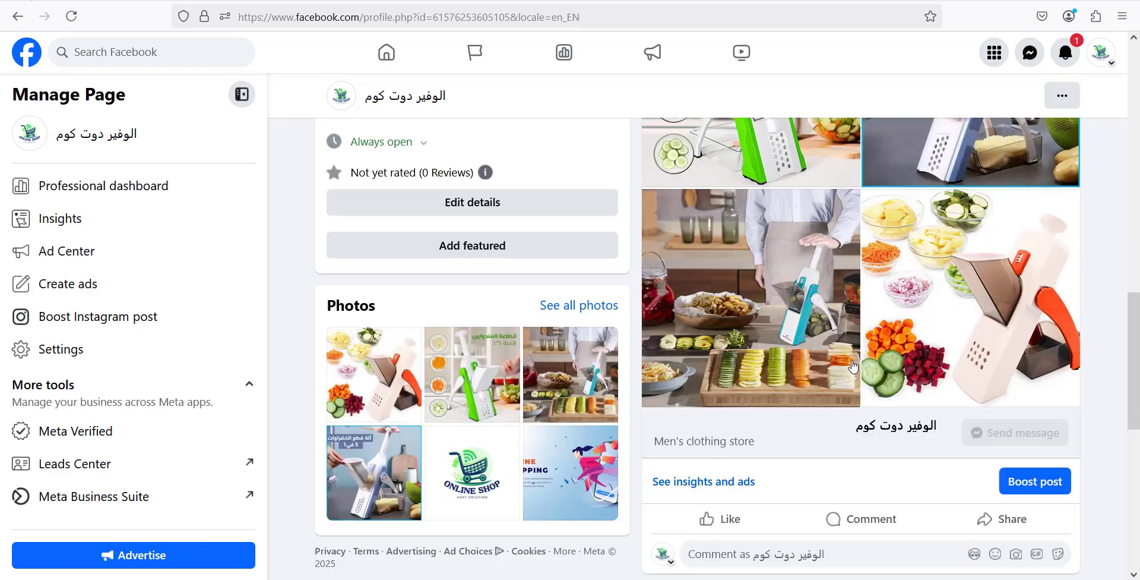
{"action": "scroll", "coordinate": [737, 449], "scroll_direction": "down", "scroll_amount": 1}
{"action": "left_click", "coordinate": [706, 383]}
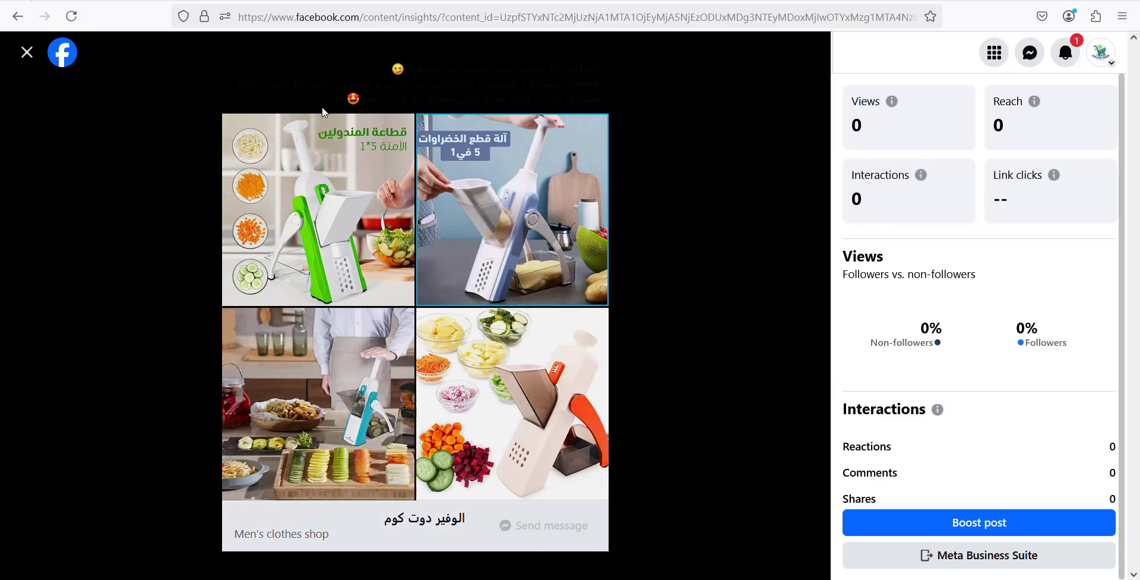
{"action": "left_click", "coordinate": [24, 52]}
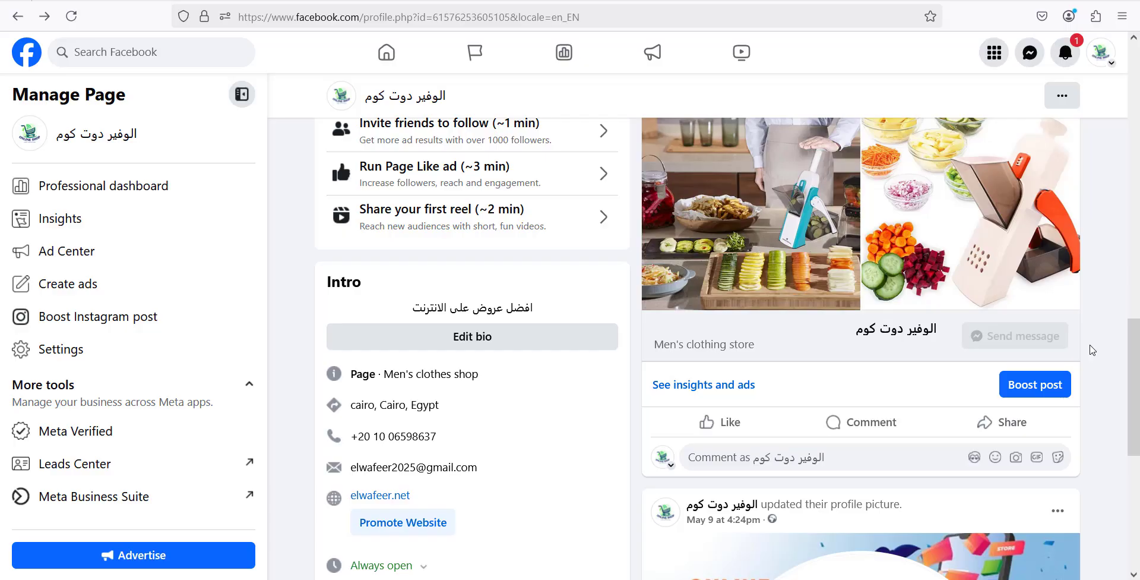
Start boosting the vegetable slicer post and review the ad's preselected goal
{"action": "left_click", "coordinate": [1027, 395]}
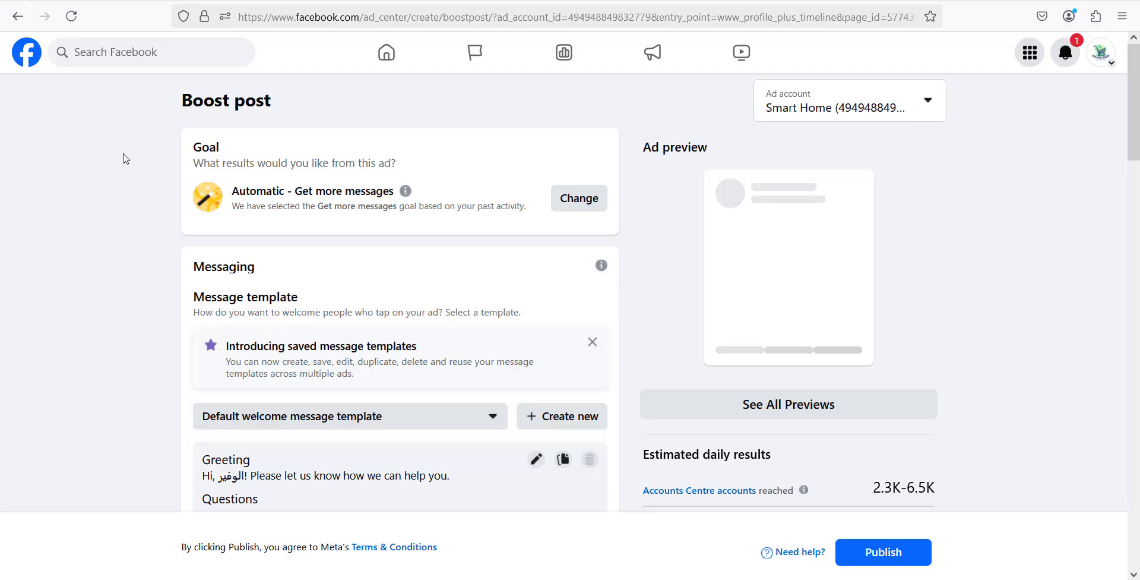
{"action": "double_click", "coordinate": [206, 147]}
{"action": "left_click", "coordinate": [153, 151]}
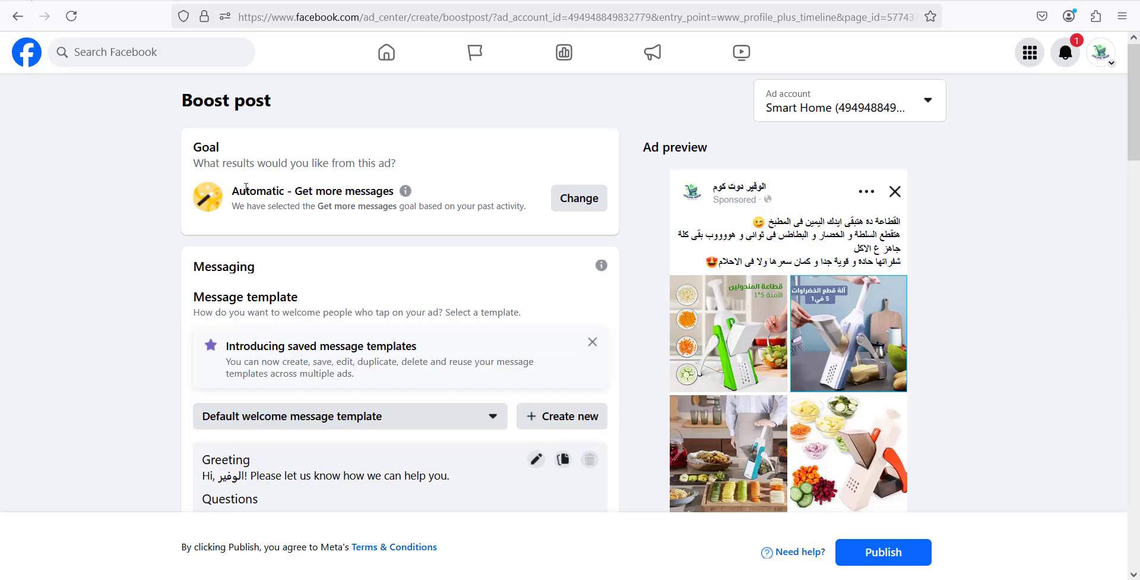
{"action": "double_click", "coordinate": [379, 194]}
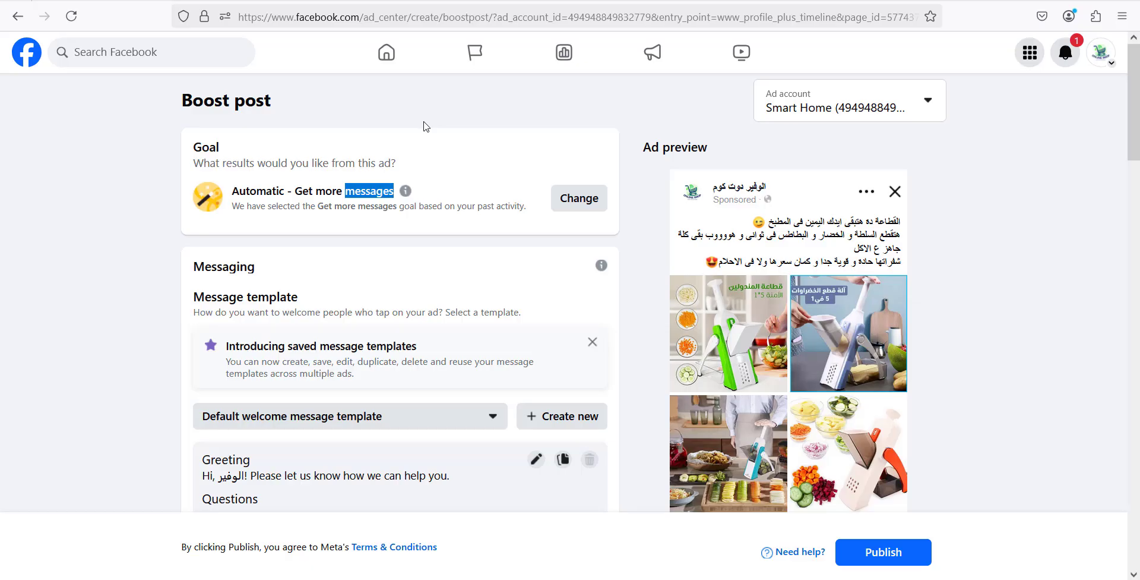
Compare the ad goals Automatic - Get more messages, Get more engagement and Get more website visitors, and leave the goal choices without saving
{"action": "left_click", "coordinate": [575, 213]}
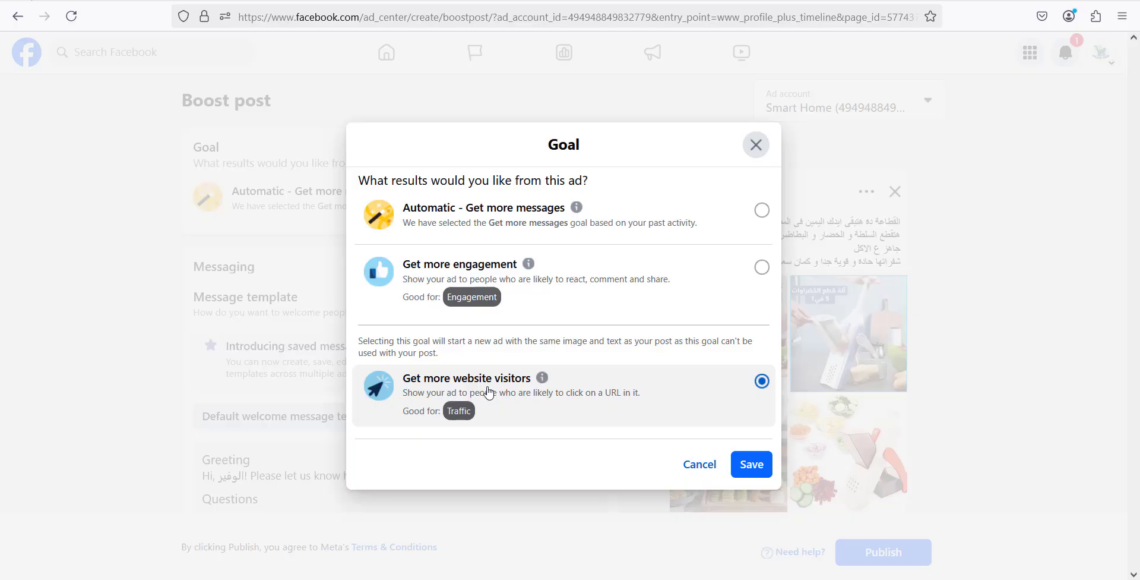
{"action": "mouse_move", "coordinate": [543, 377]}
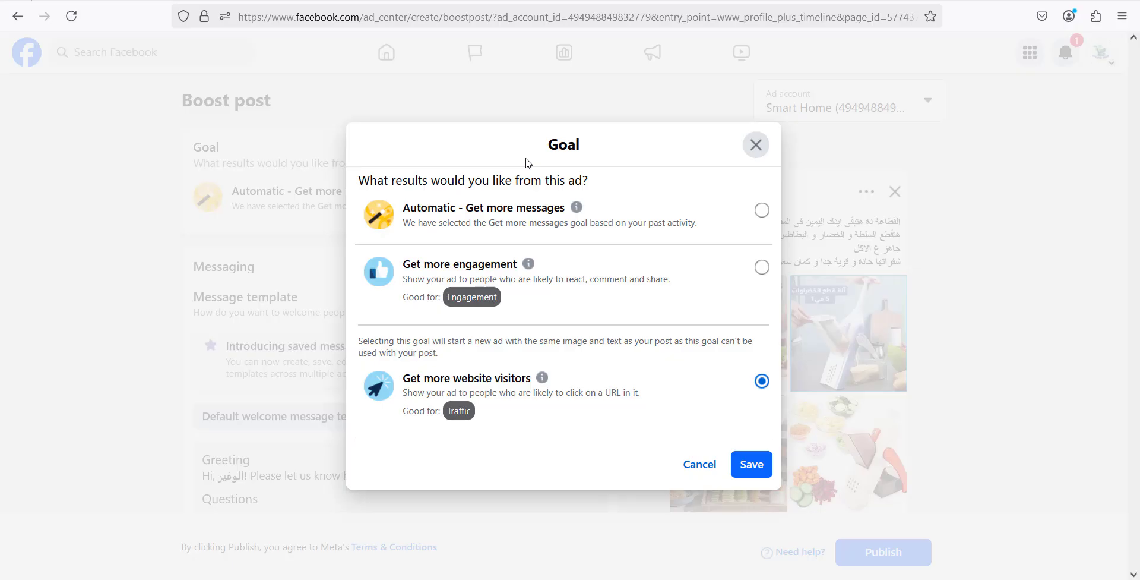
{"action": "left_click", "coordinate": [580, 224]}
{"action": "left_click", "coordinate": [598, 284]}
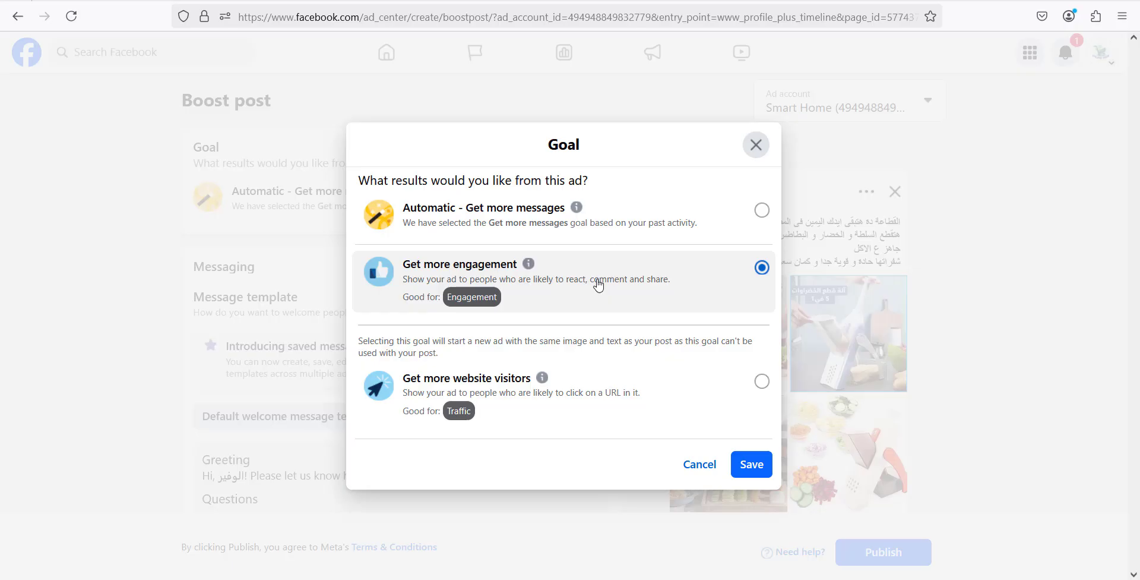
{"action": "left_click", "coordinate": [609, 231]}
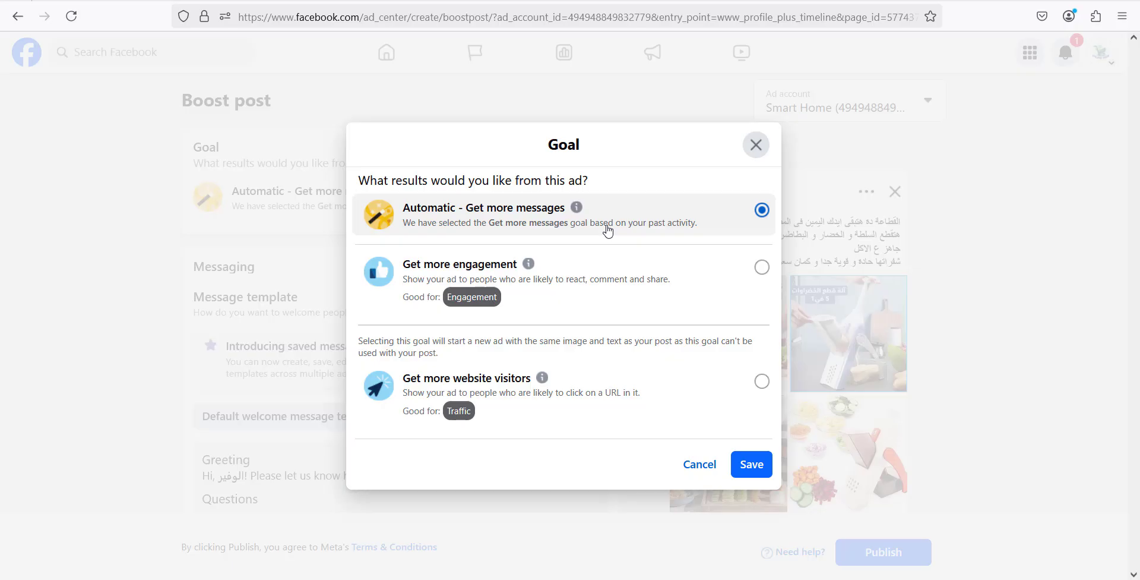
{"action": "left_click", "coordinate": [607, 286]}
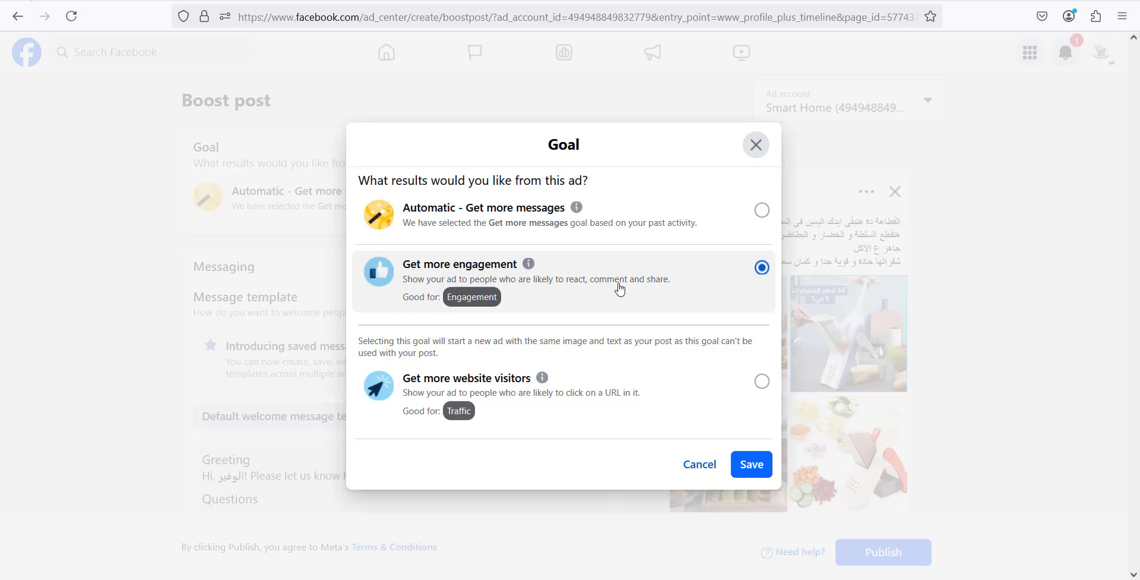
{"action": "left_click", "coordinate": [641, 389]}
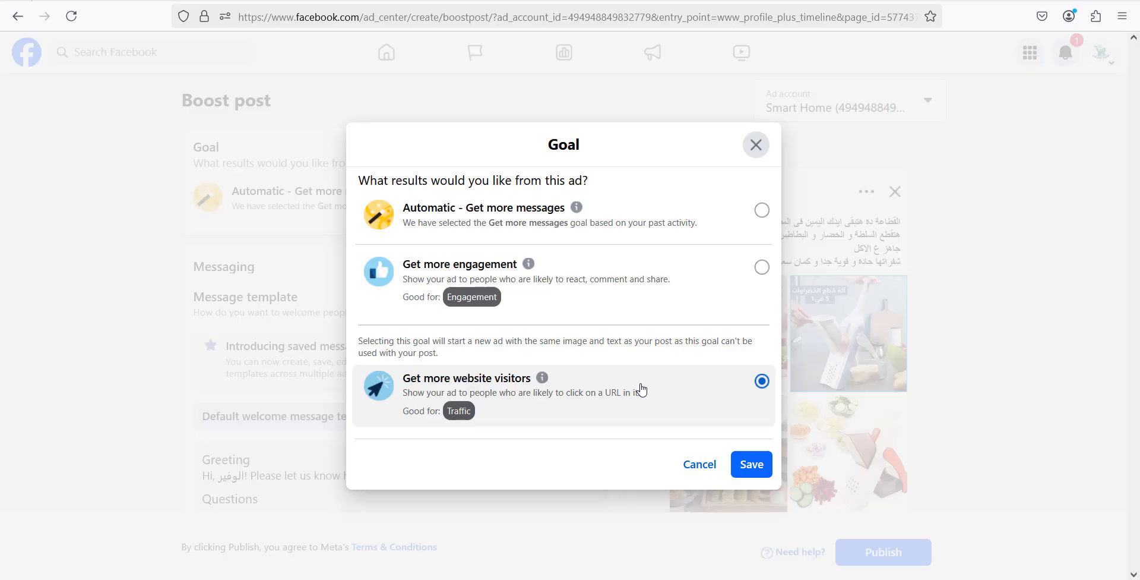
{"action": "left_click", "coordinate": [637, 211]}
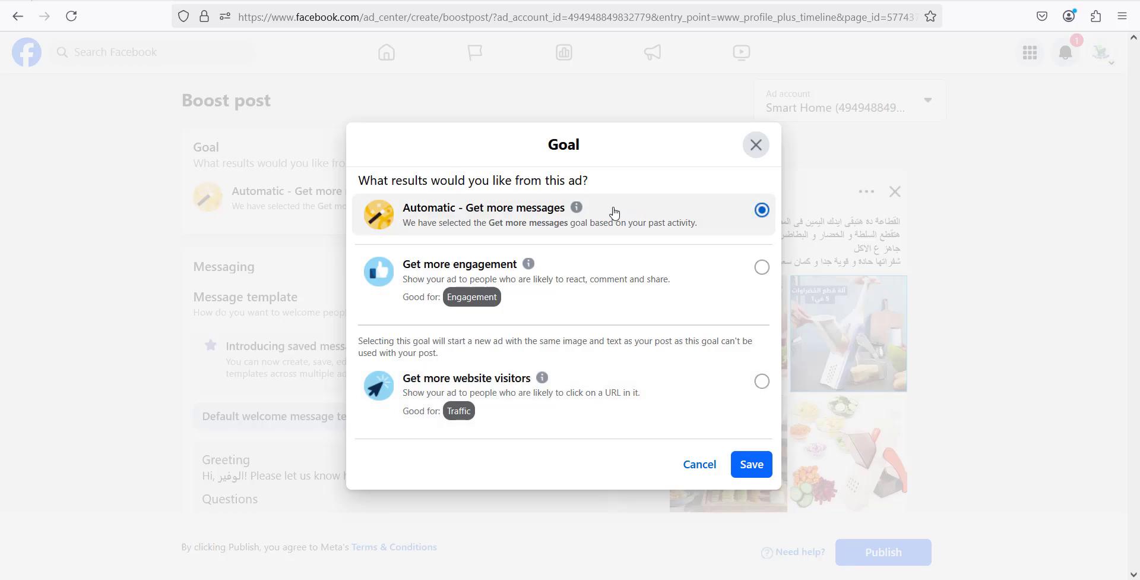
{"action": "left_click", "coordinate": [606, 286]}
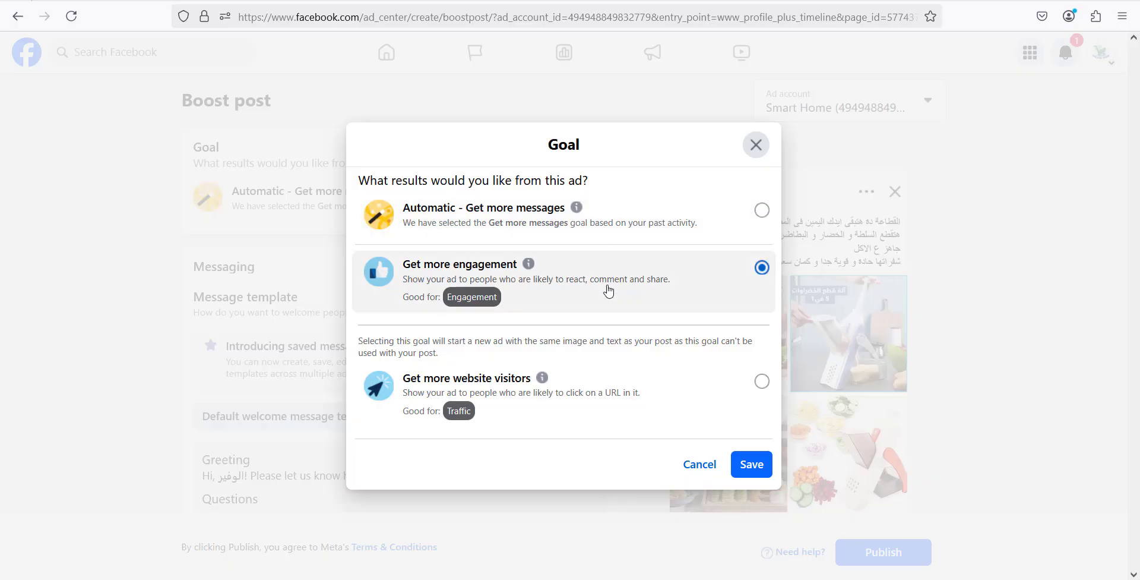
{"action": "left_click", "coordinate": [603, 383]}
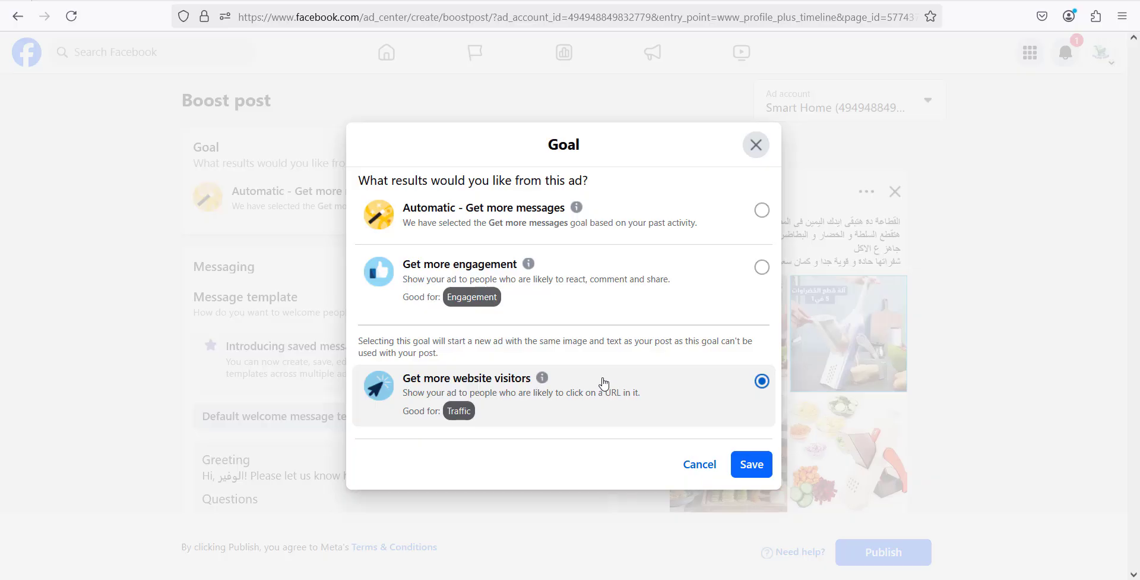
{"action": "left_click", "coordinate": [650, 215]}
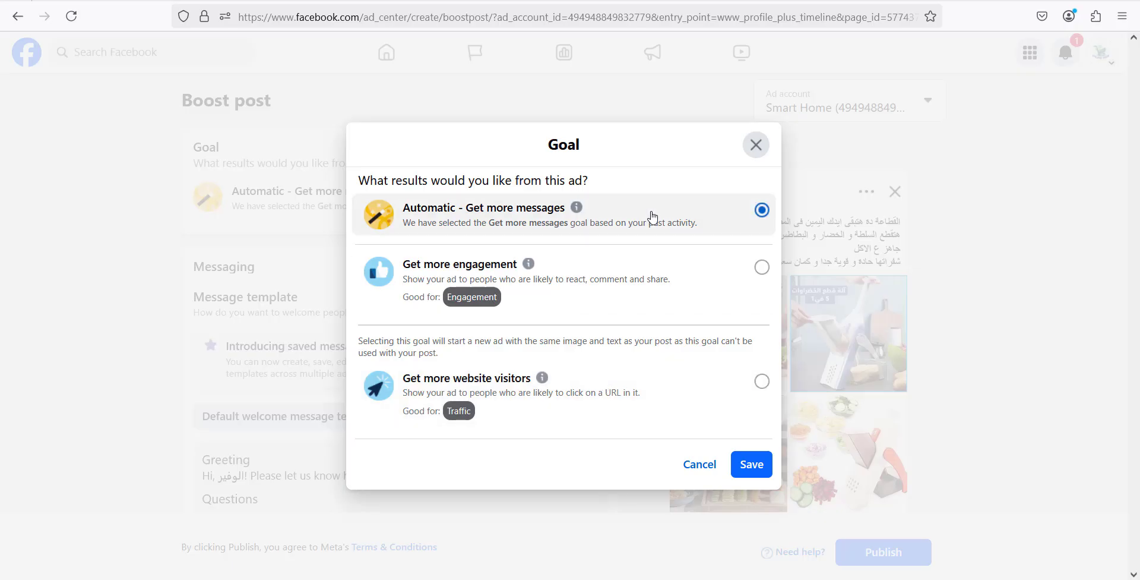
{"action": "left_click", "coordinate": [619, 275]}
{"action": "left_click", "coordinate": [594, 394]}
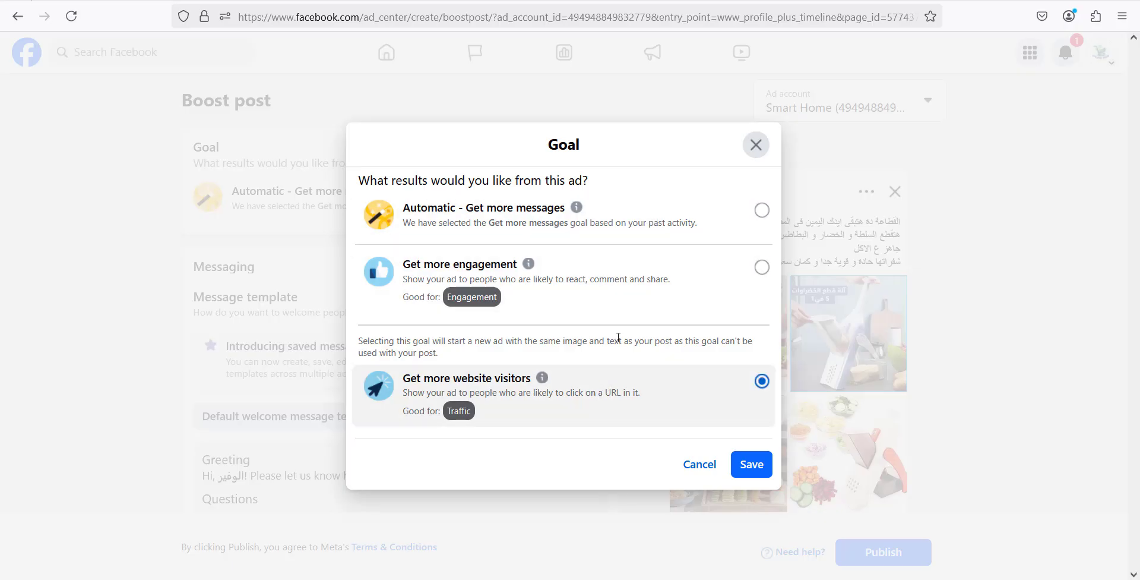
{"action": "left_click", "coordinate": [626, 220]}
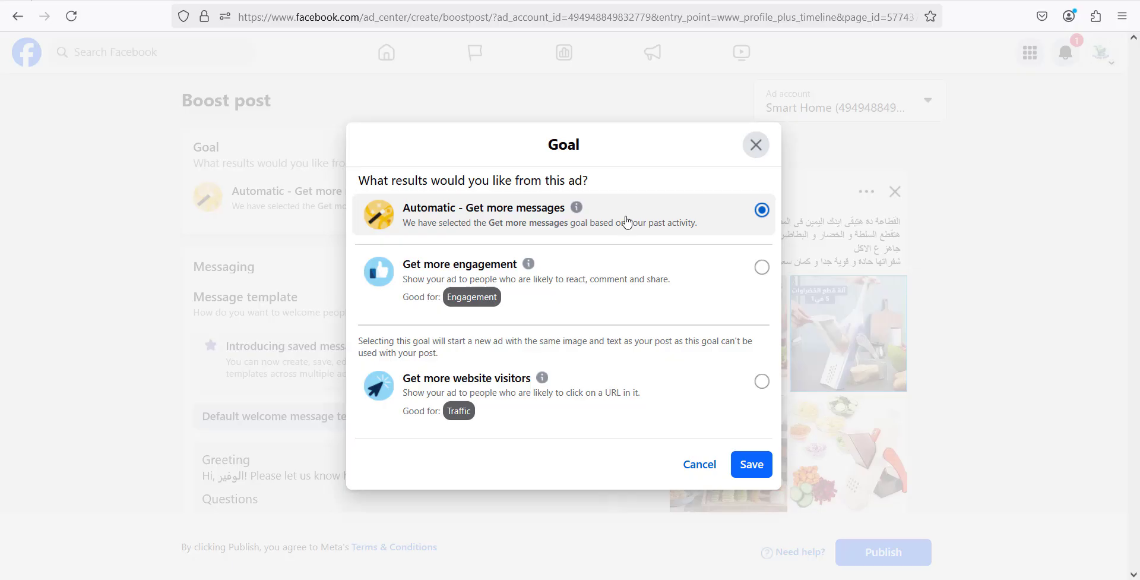
{"action": "left_click", "coordinate": [649, 282]}
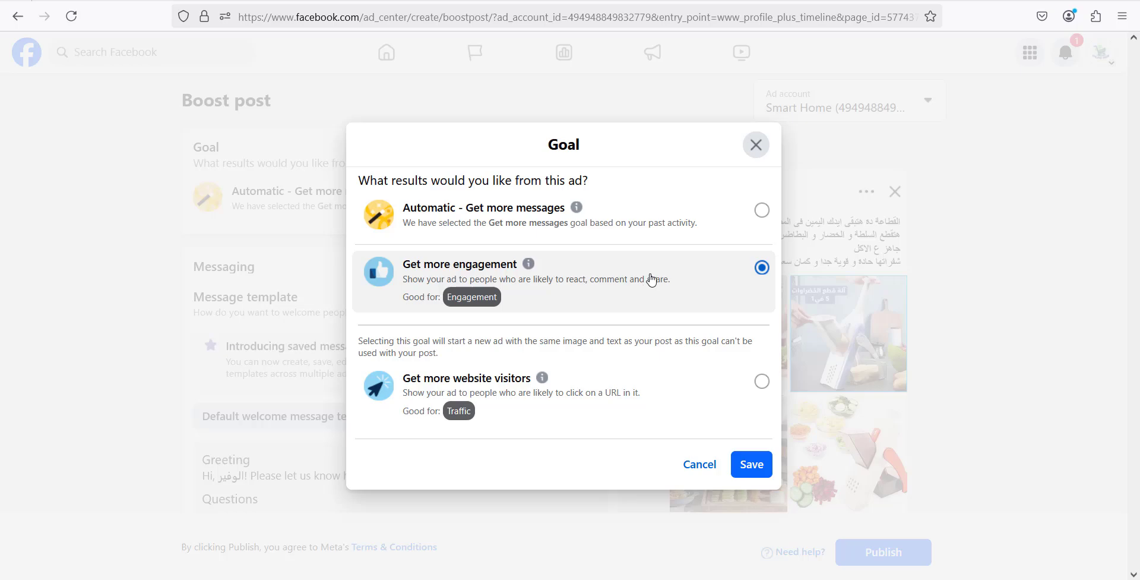
{"action": "left_click", "coordinate": [668, 224]}
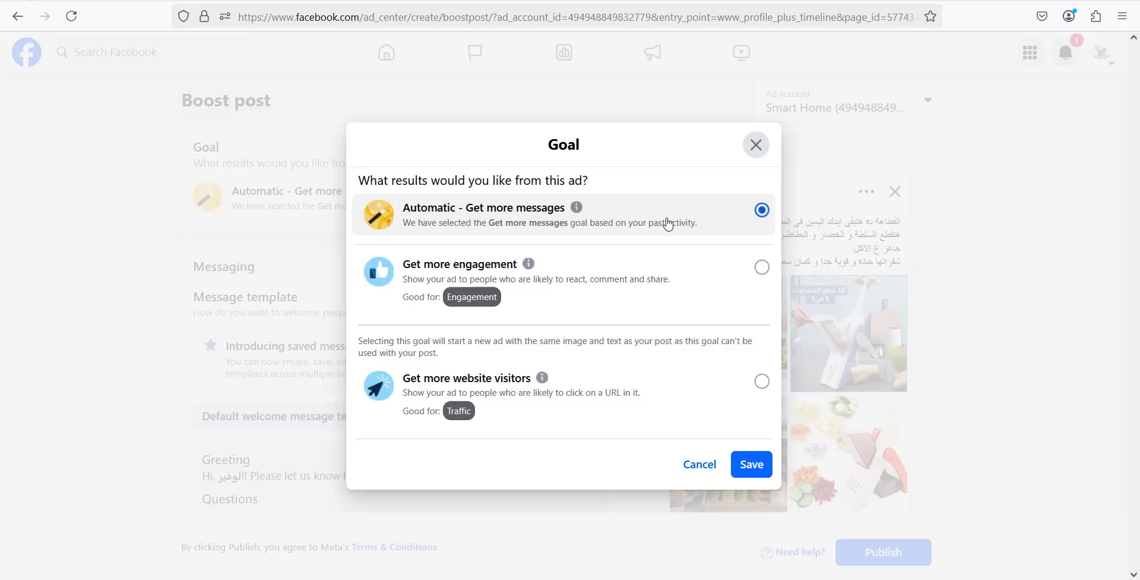
{"action": "left_click", "coordinate": [763, 146]}
Save Automatic - Get more messages as the boosted post's goal
{"action": "scroll", "coordinate": [1110, 373], "scroll_direction": "down", "scroll_amount": 4}
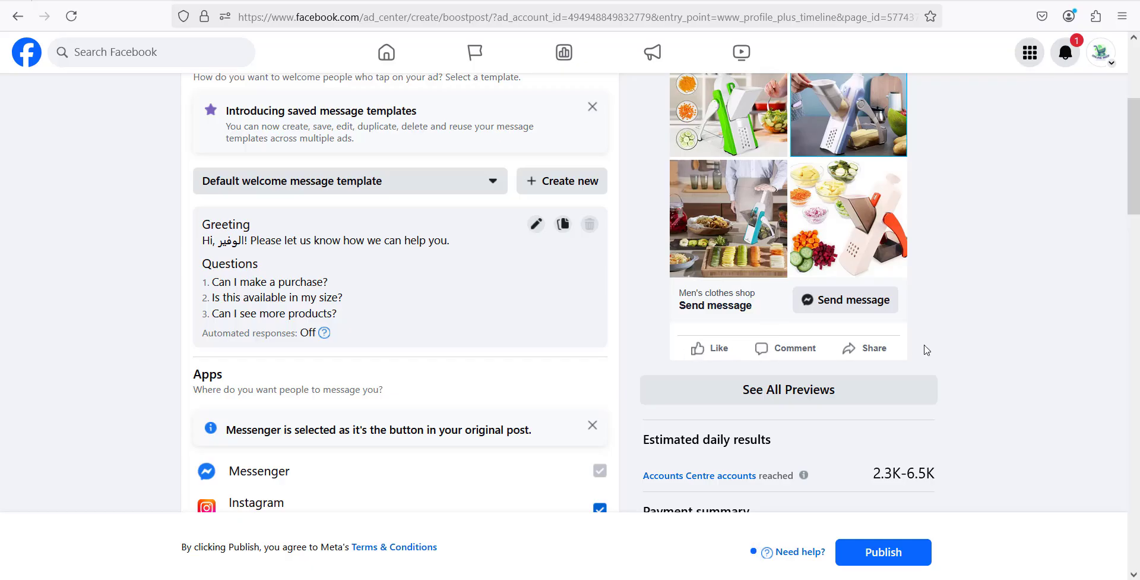
{"action": "scroll", "coordinate": [927, 350], "scroll_direction": "up", "scroll_amount": 5}
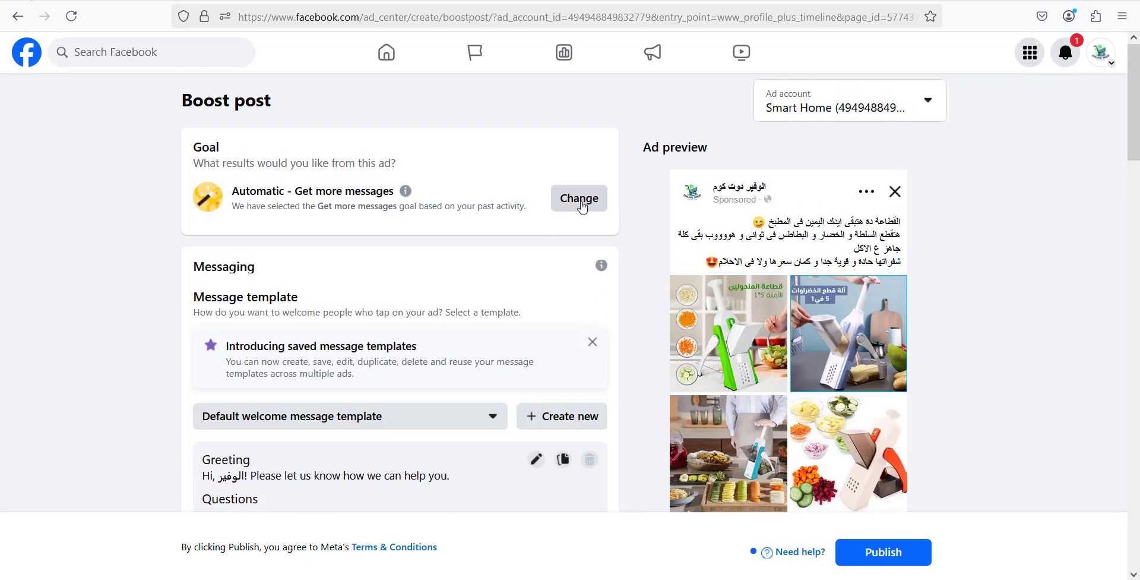
{"action": "left_click", "coordinate": [582, 197]}
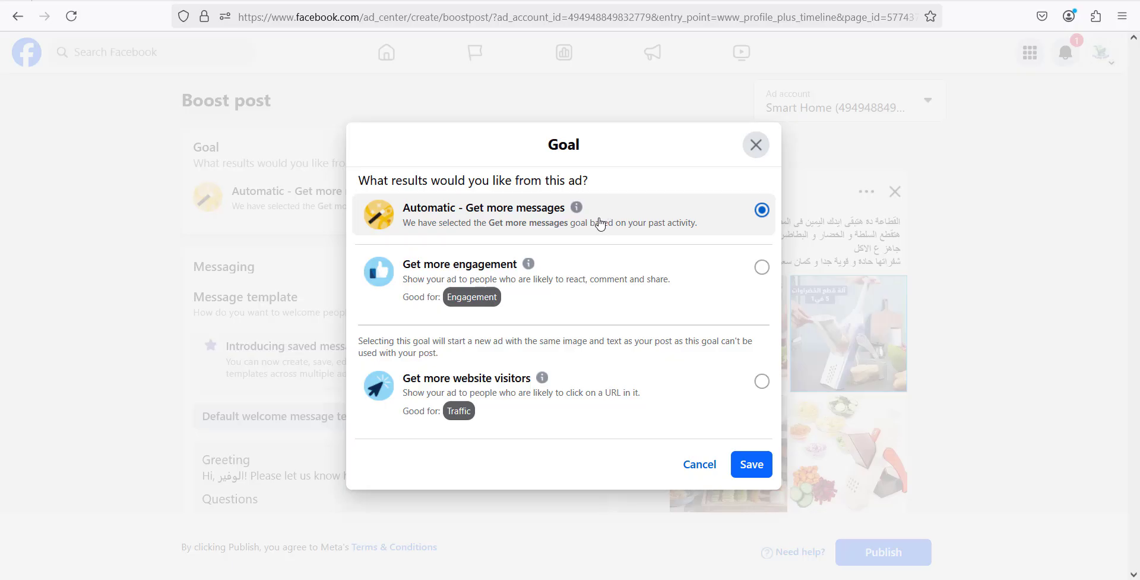
{"action": "left_click", "coordinate": [752, 465]}
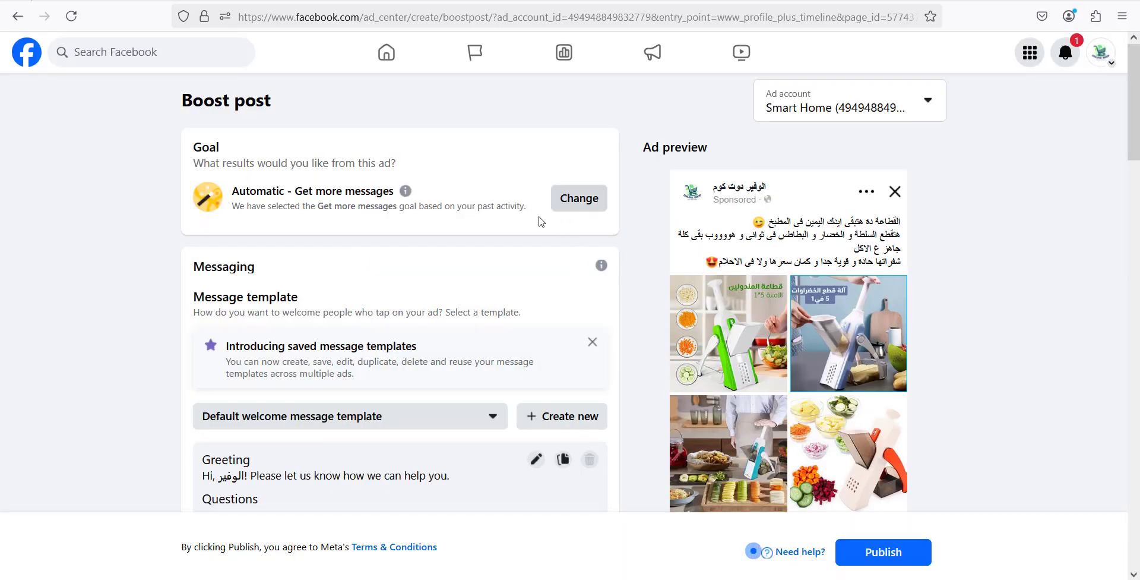
Look over the ad's messaging, creative and audience settings, and save Get more engagement as the goal
{"action": "scroll", "coordinate": [310, 265], "scroll_direction": "down", "scroll_amount": 12}
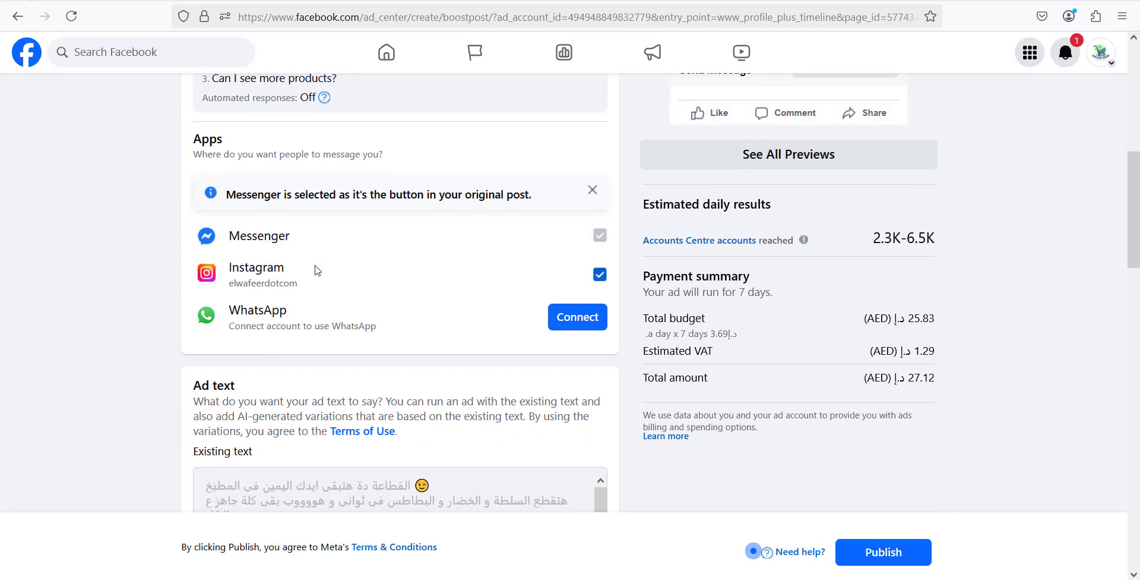
{"action": "scroll", "coordinate": [321, 276], "scroll_direction": "down", "scroll_amount": 7}
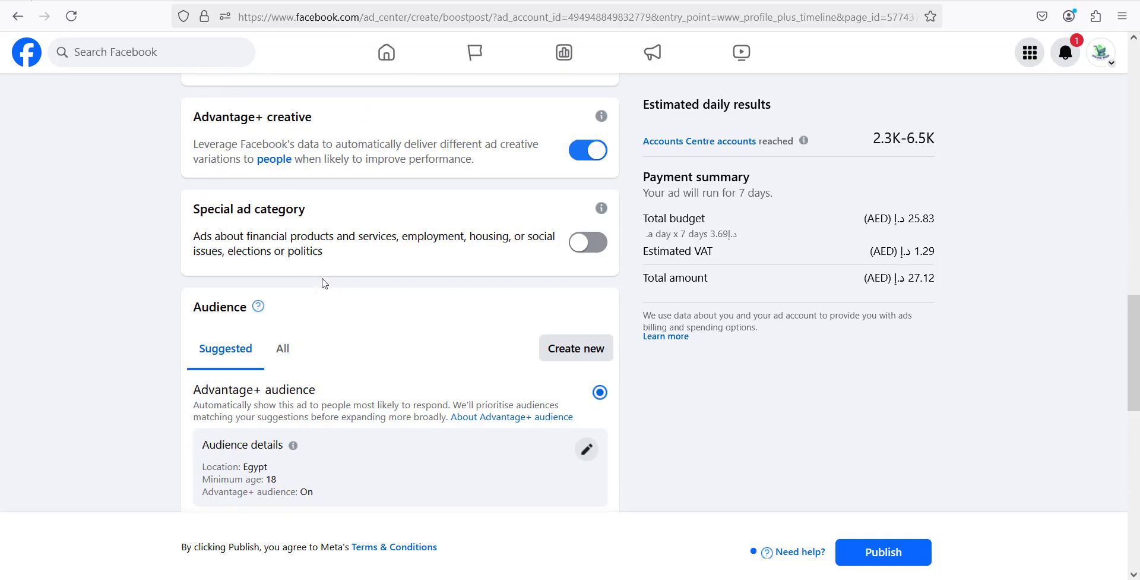
{"action": "scroll", "coordinate": [323, 278], "scroll_direction": "up", "scroll_amount": 11}
{"action": "scroll", "coordinate": [323, 278], "scroll_direction": "up", "scroll_amount": 7}
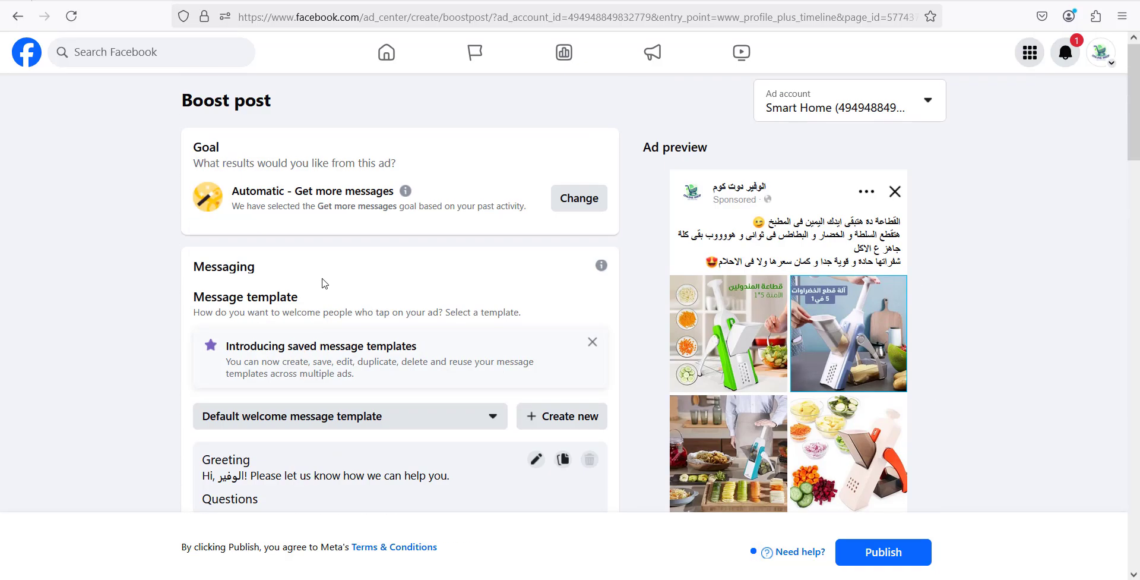
{"action": "left_click", "coordinate": [578, 202]}
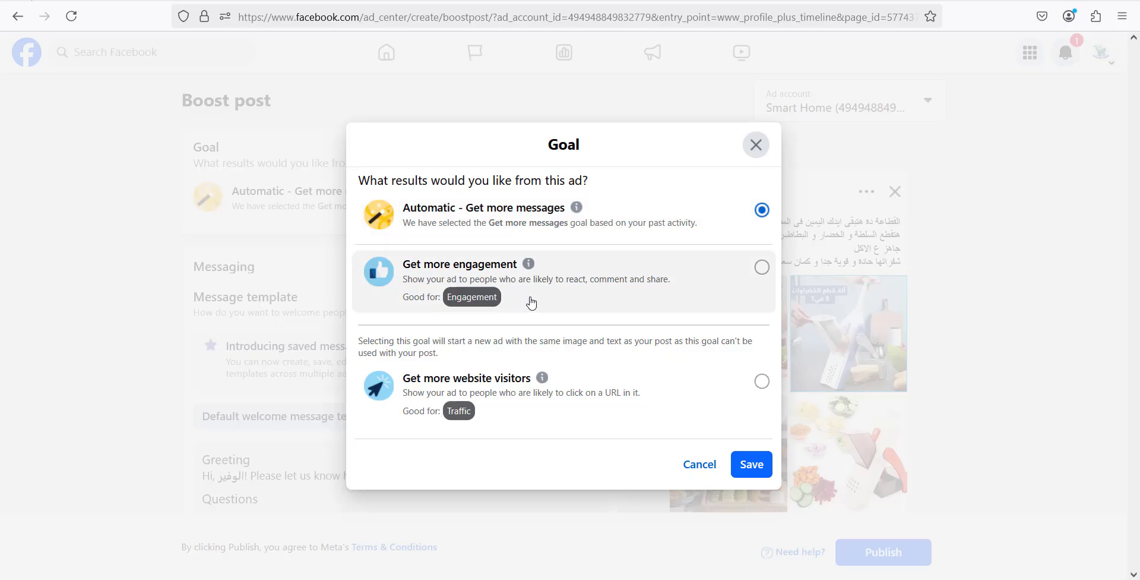
{"action": "left_click", "coordinate": [549, 275]}
{"action": "left_click", "coordinate": [751, 465]}
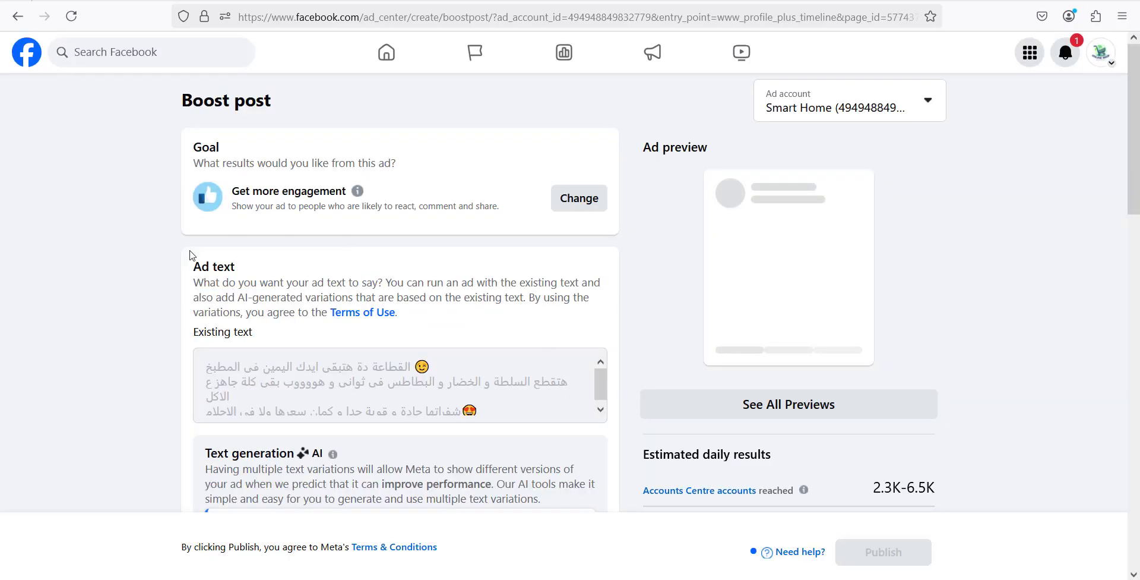
Save Get more website visitors as the goal, starting a new ad from the post
{"action": "left_click", "coordinate": [596, 205]}
{"action": "left_click", "coordinate": [692, 426]}
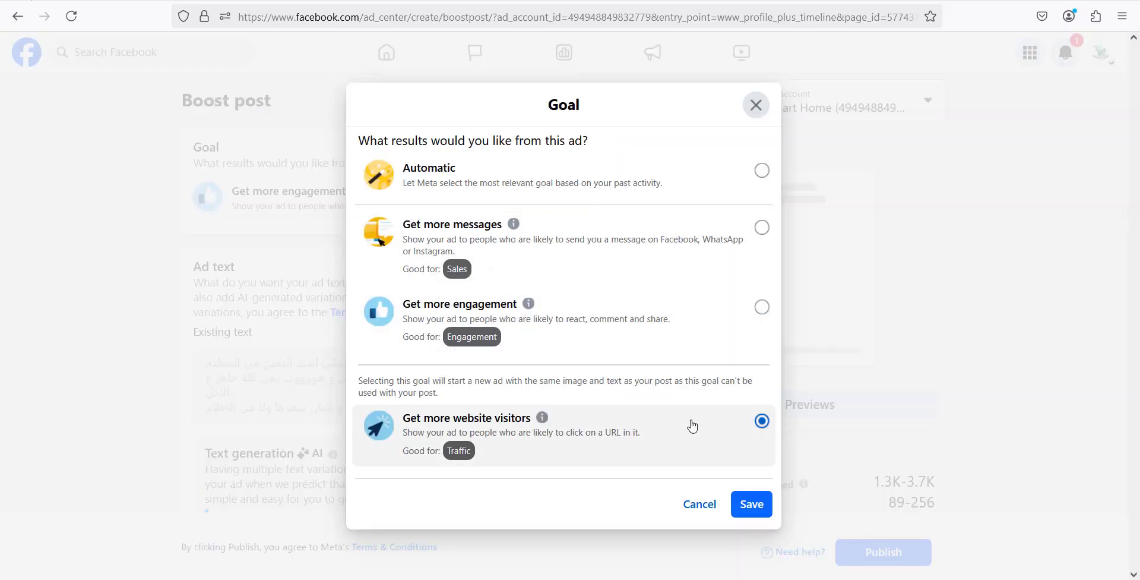
{"action": "left_click", "coordinate": [751, 504]}
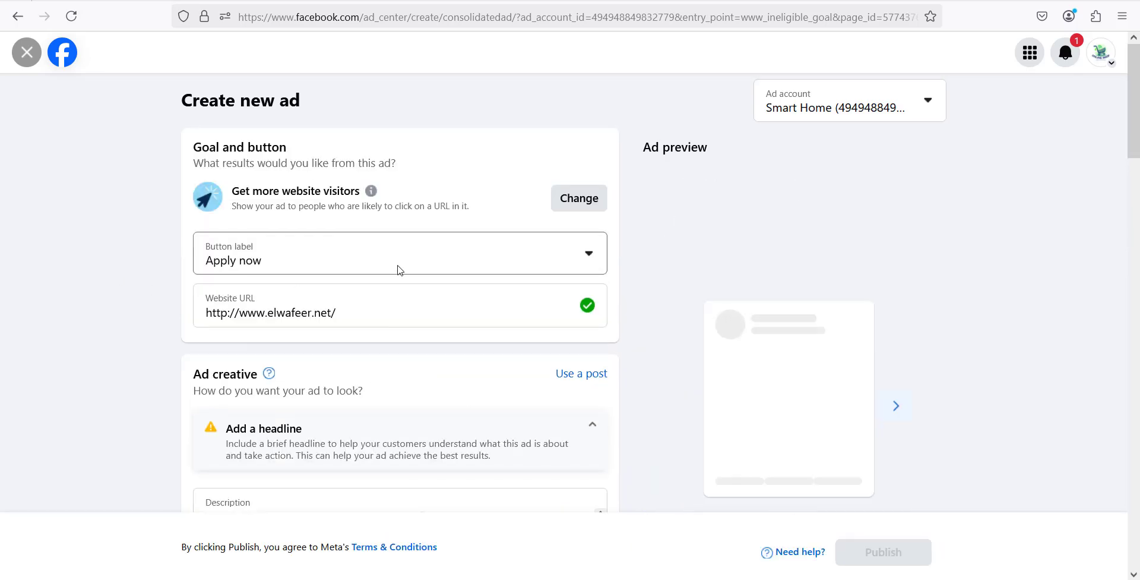
Return to boosting the post with the Automatic - Get more messages goal, and leave its goal choices without saving
{"action": "left_click", "coordinate": [577, 198]}
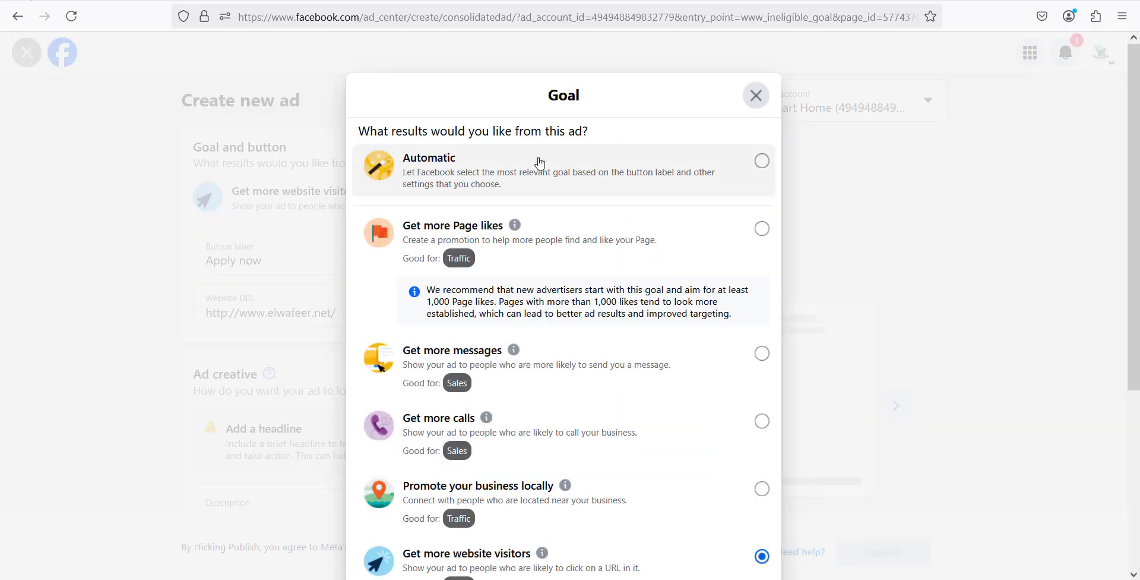
{"action": "left_click", "coordinate": [560, 181]}
{"action": "mouse_move", "coordinate": [405, 191]}
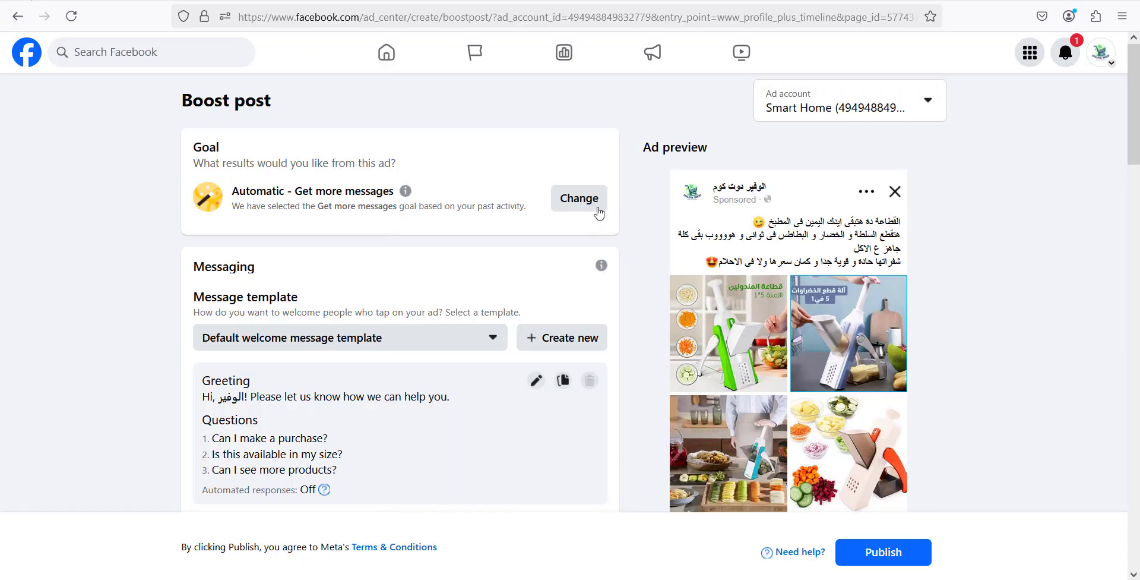
{"action": "left_click", "coordinate": [597, 211]}
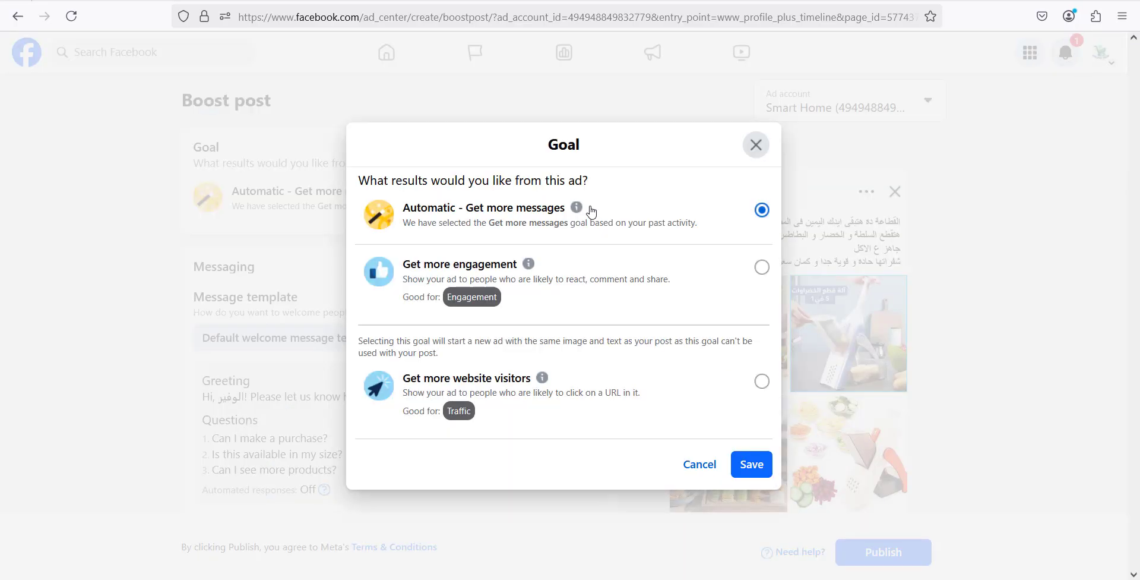
{"action": "left_click", "coordinate": [699, 464]}
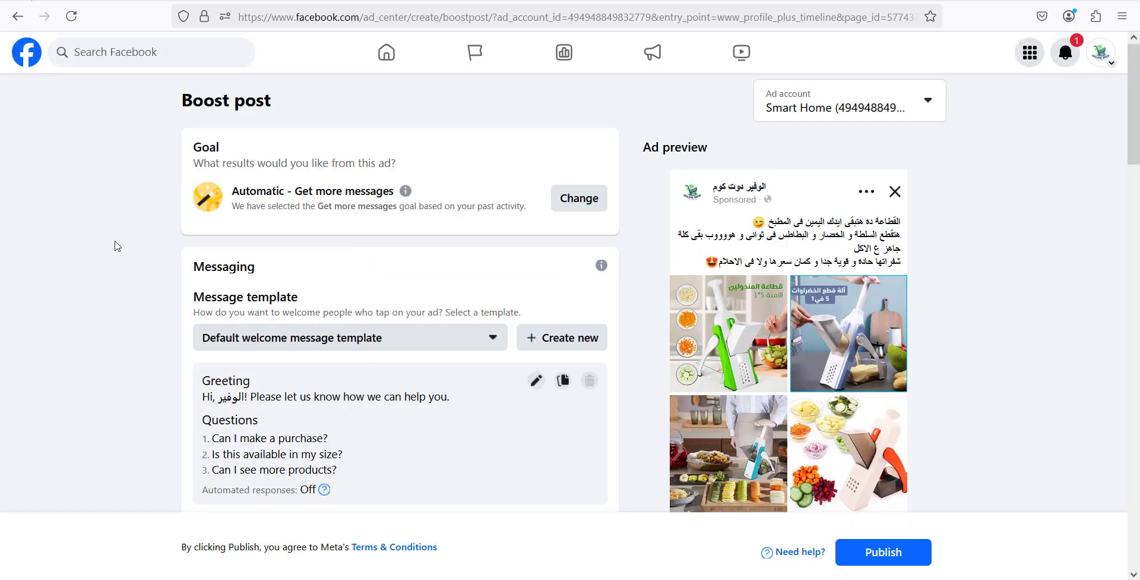
Examine the default welcome message template's greeting and questions, close it unchanged, and check the available message templates
{"action": "scroll", "coordinate": [117, 246], "scroll_direction": "down", "scroll_amount": 3}
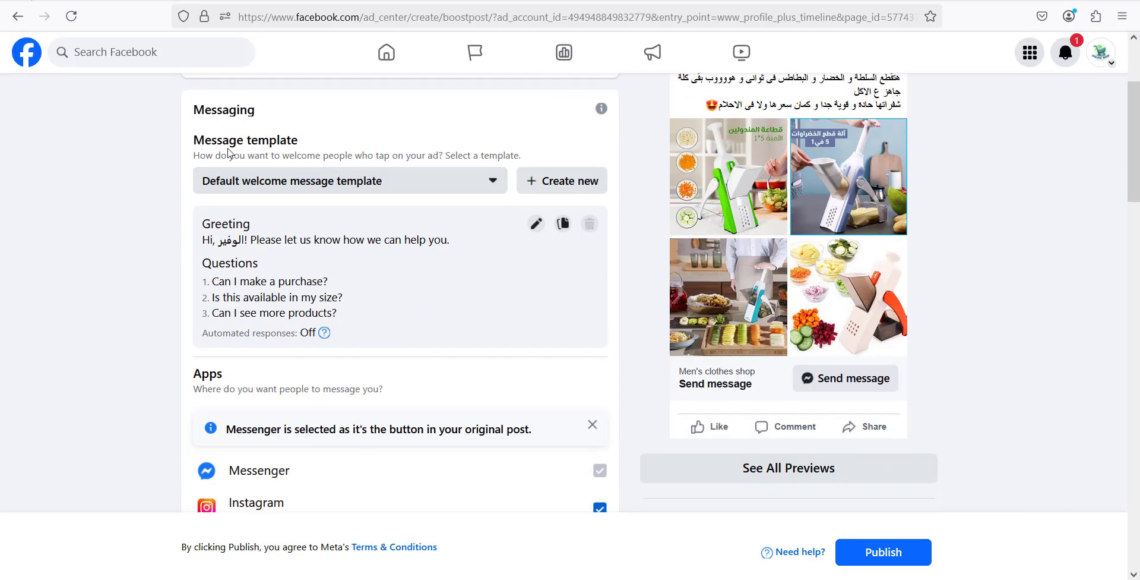
{"action": "left_click", "coordinate": [403, 186]}
{"action": "left_click", "coordinate": [404, 186]}
{"action": "left_click", "coordinate": [536, 223]}
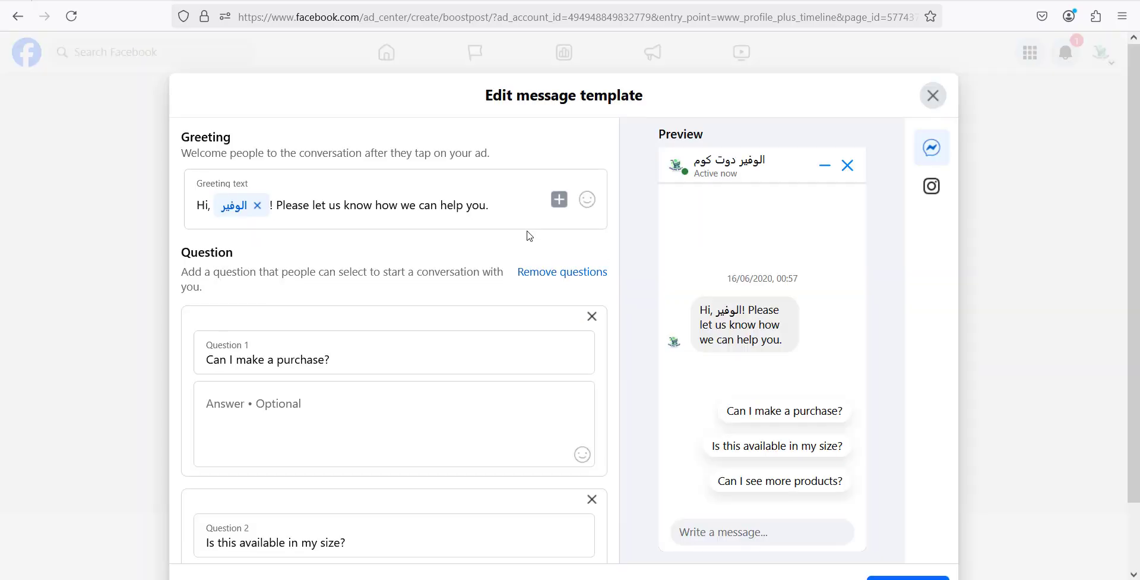
{"action": "scroll", "coordinate": [368, 222], "scroll_direction": "down", "scroll_amount": 5}
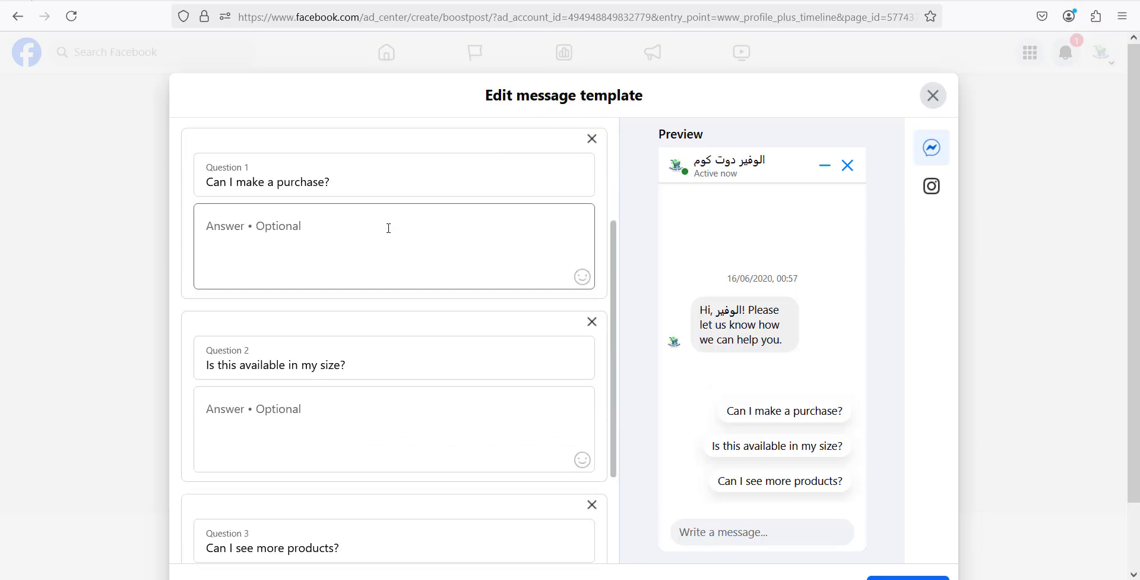
{"action": "left_click", "coordinate": [933, 95]}
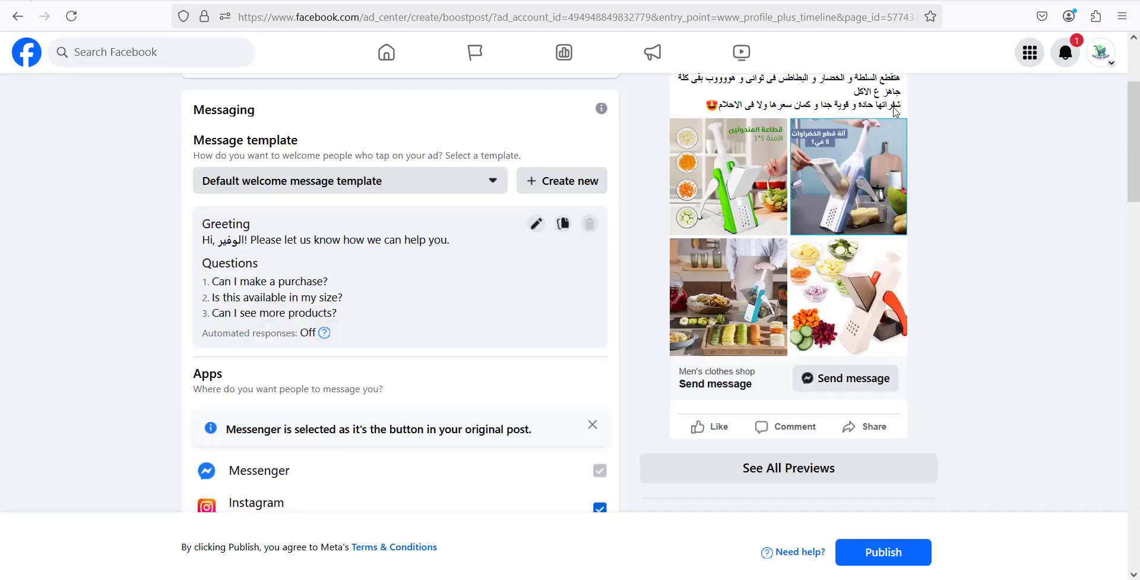
{"action": "left_click", "coordinate": [440, 184]}
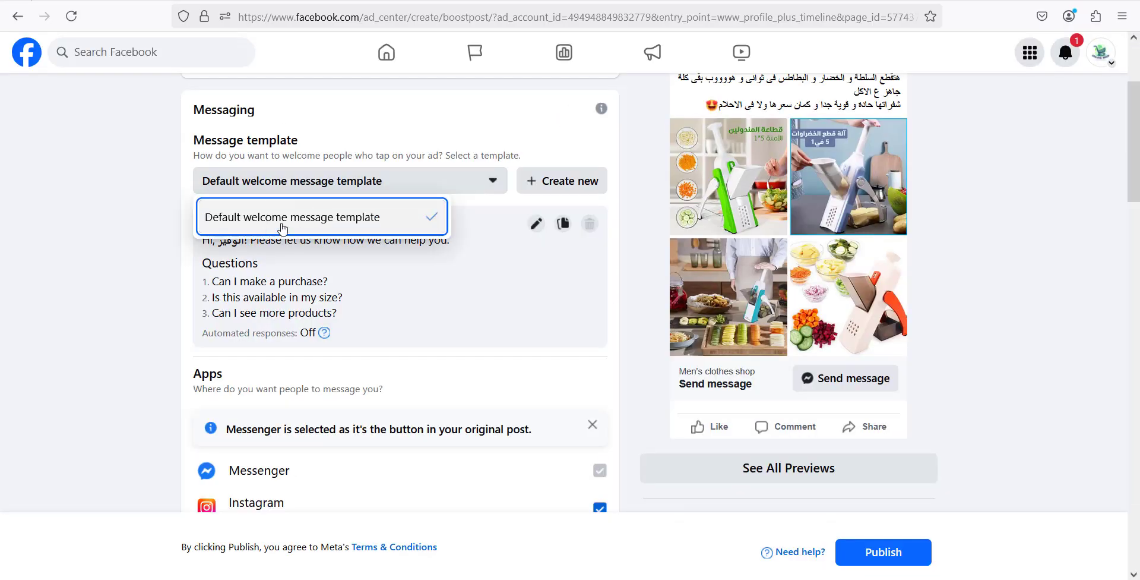
{"action": "left_click", "coordinate": [122, 204]}
Create and save a message template named "القطاعة" with the prefilled greeting and three questions
{"action": "left_click", "coordinate": [590, 186]}
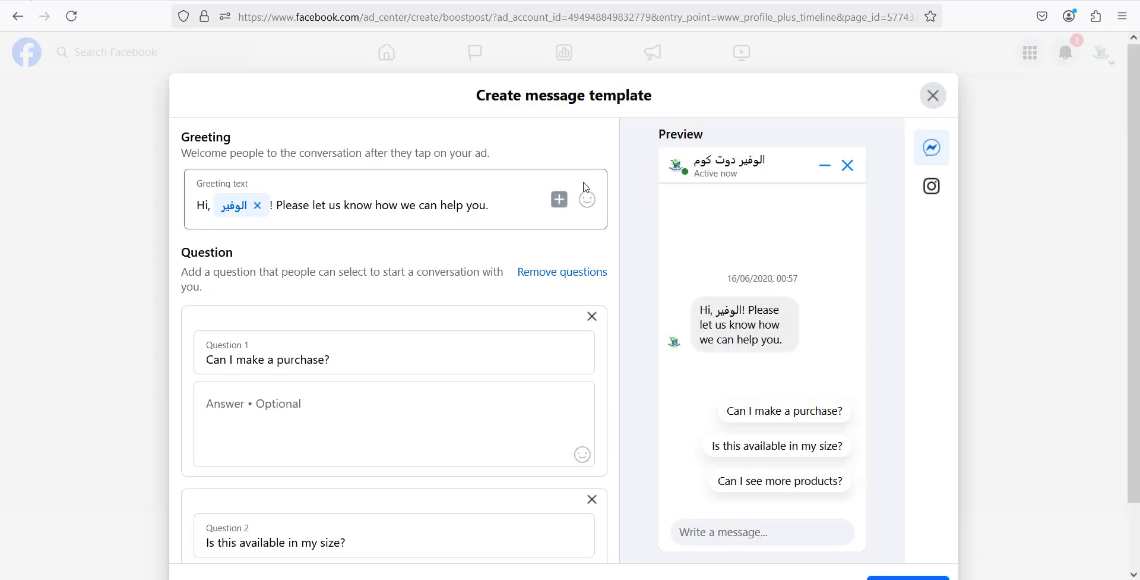
{"action": "scroll", "coordinate": [611, 229], "scroll_direction": "down", "scroll_amount": 6}
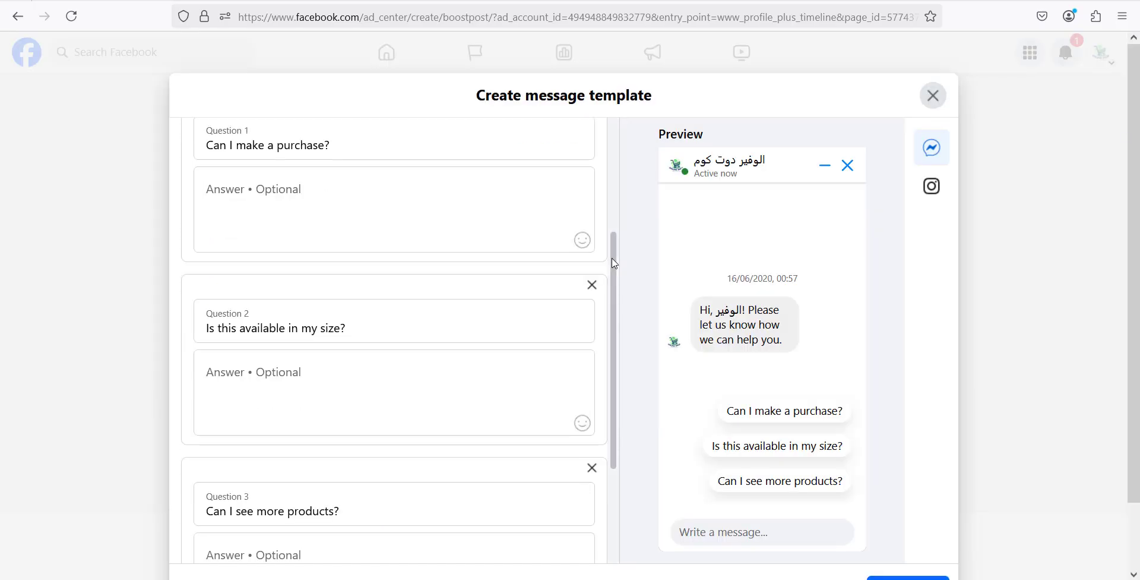
{"action": "left_click_drag", "start_coordinate": [409, 526], "coordinate": [138, 536]}
{"action": "type", "text": "hgr"}
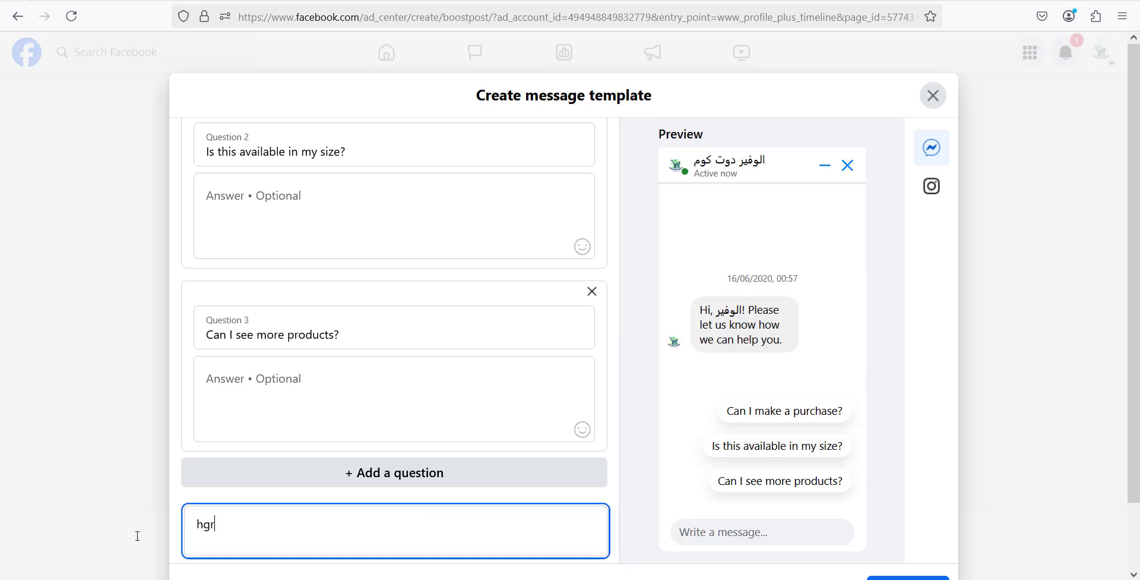
{"action": "key", "text": "BackSpace"}
{"action": "key", "text": "BackSpace"}
{"action": "key", "text": "BackSpace"}
{"action": "type", "text": "القطاعة"}
{"action": "scroll", "coordinate": [379, 321], "scroll_direction": "up", "scroll_amount": 6}
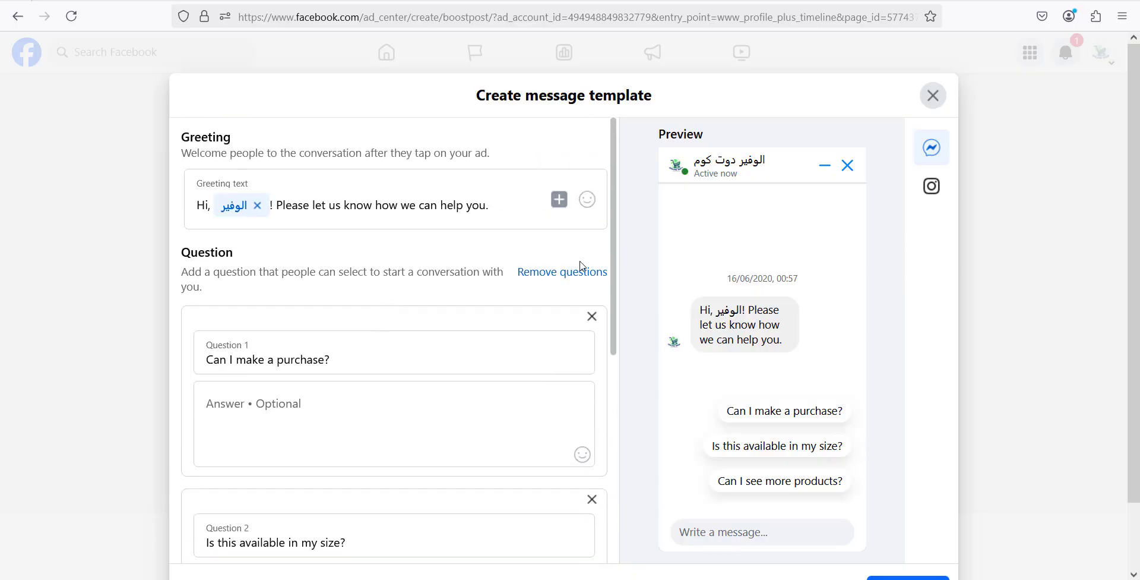
{"action": "scroll", "coordinate": [594, 272], "scroll_direction": "down", "scroll_amount": 5}
{"action": "left_click", "coordinate": [917, 508]}
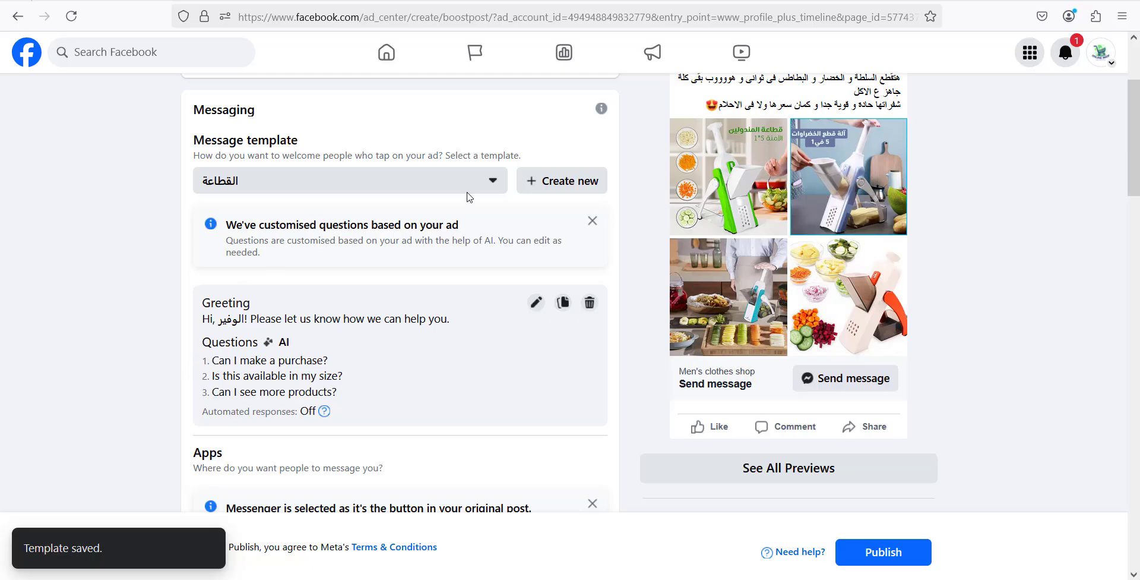
Check the saved message templates and look through a new template's form, closing it without saving
{"action": "left_click", "coordinate": [478, 183]}
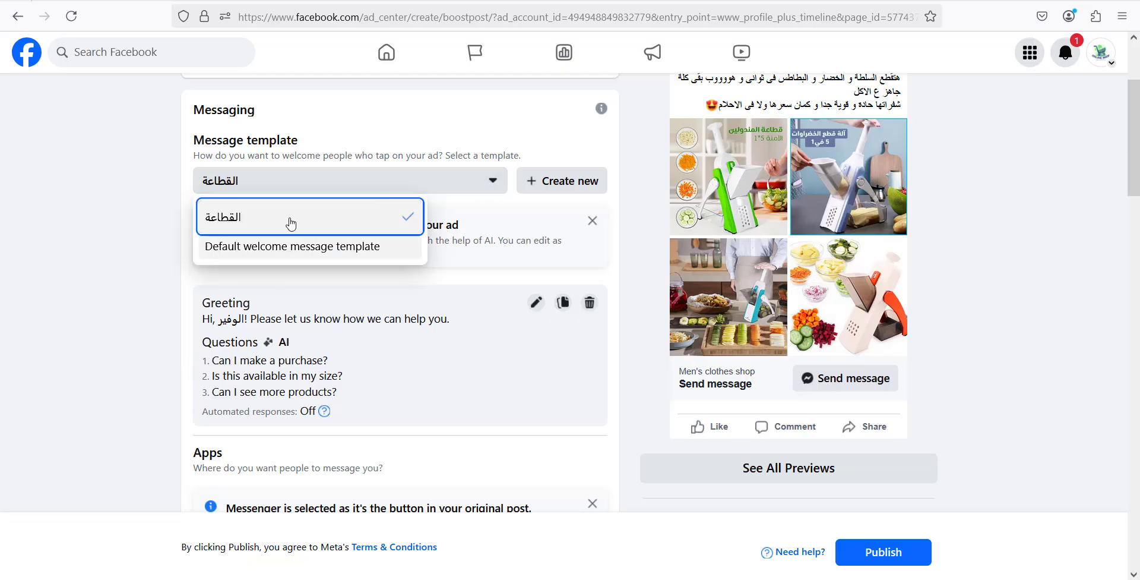
{"action": "left_click", "coordinate": [561, 180]}
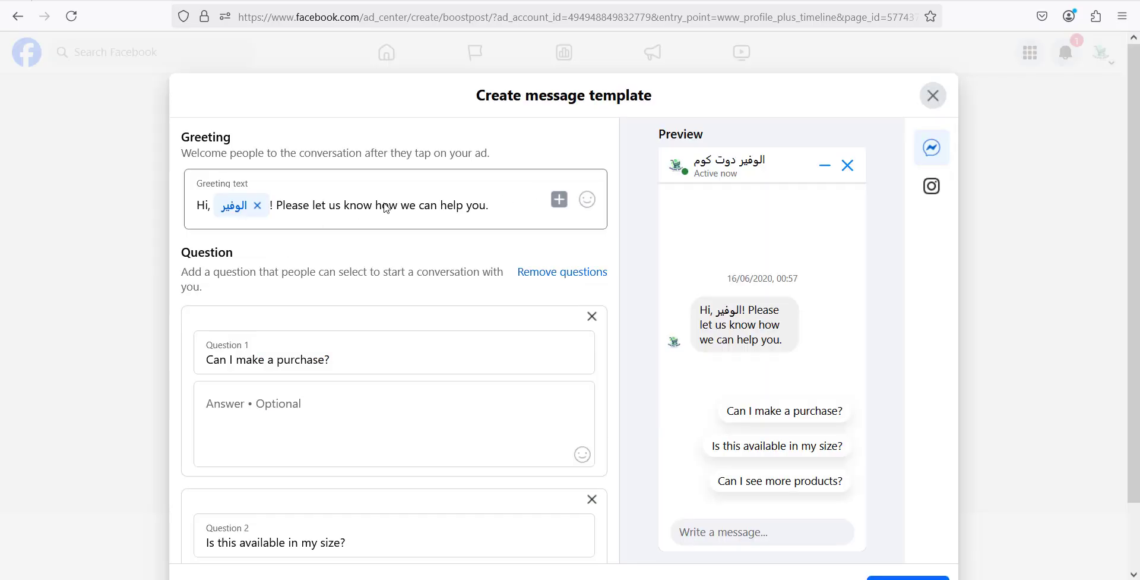
{"action": "scroll", "coordinate": [497, 298], "scroll_direction": "down", "scroll_amount": 6}
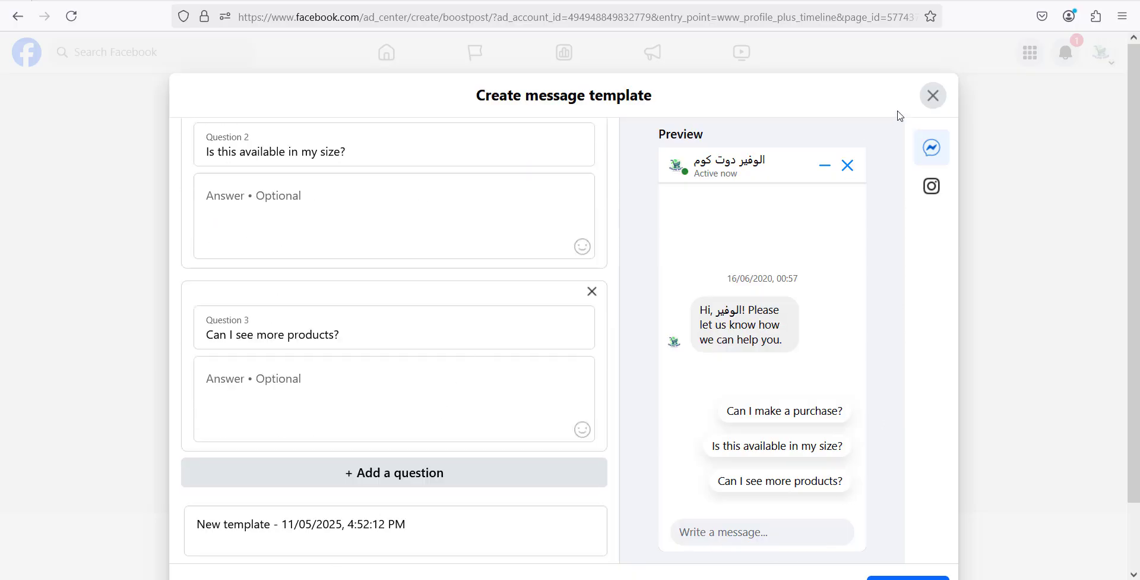
{"action": "left_click", "coordinate": [933, 95]}
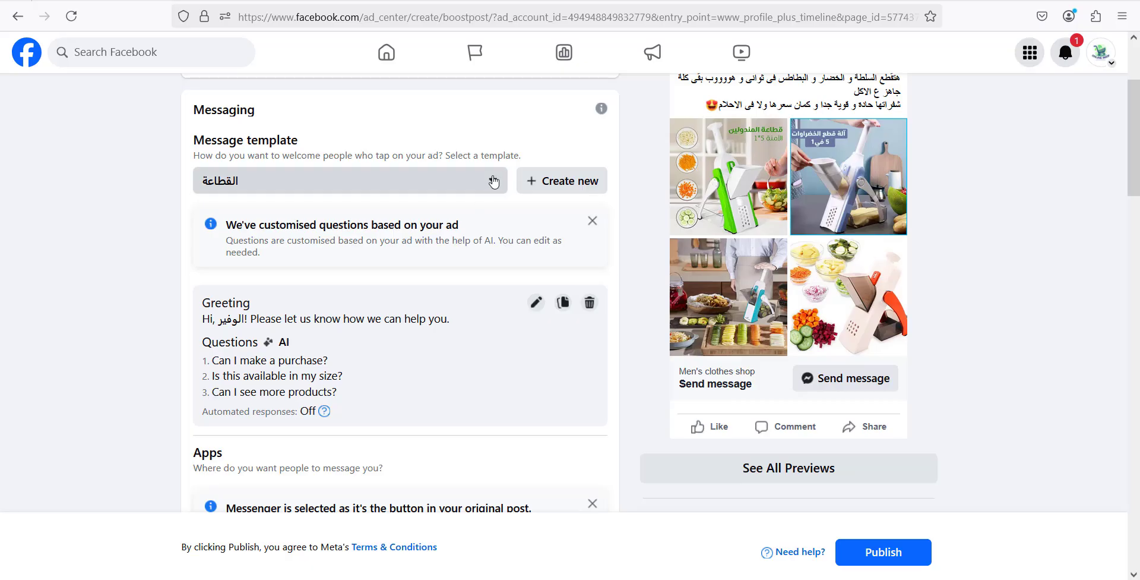
Switch the ad to the Default welcome message template and back to the "القطاعة" template
{"action": "left_click", "coordinate": [328, 181]}
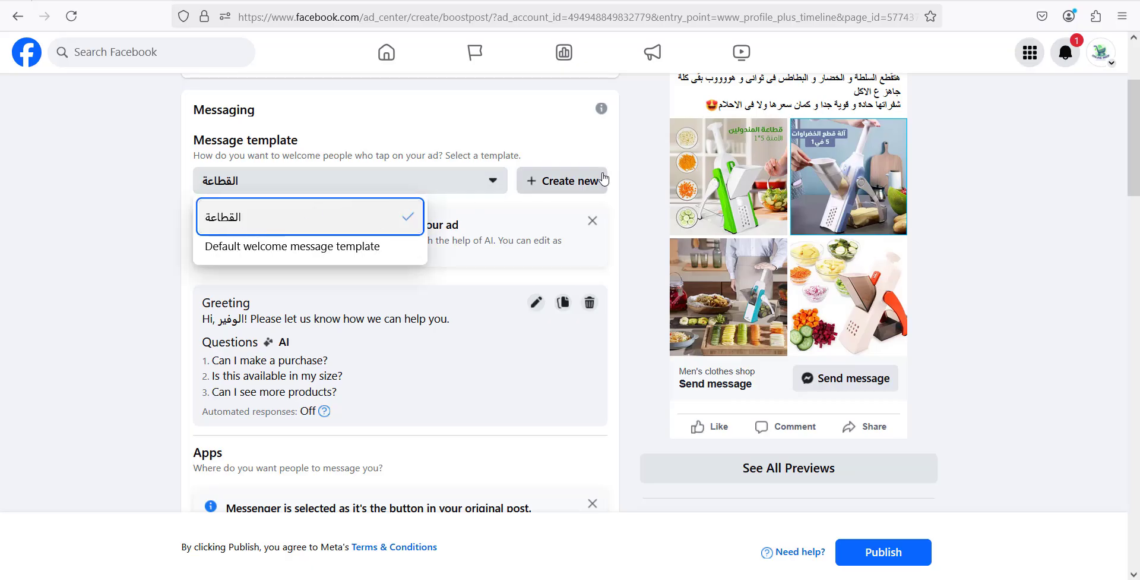
{"action": "left_click", "coordinate": [260, 248]}
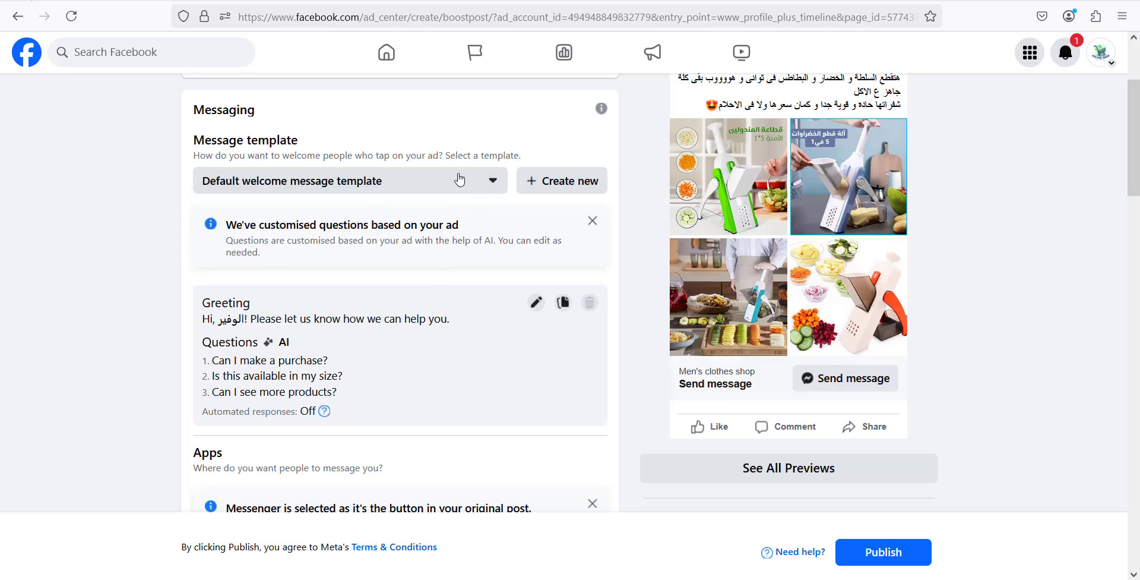
{"action": "left_click", "coordinate": [416, 187]}
{"action": "left_click", "coordinate": [409, 214]}
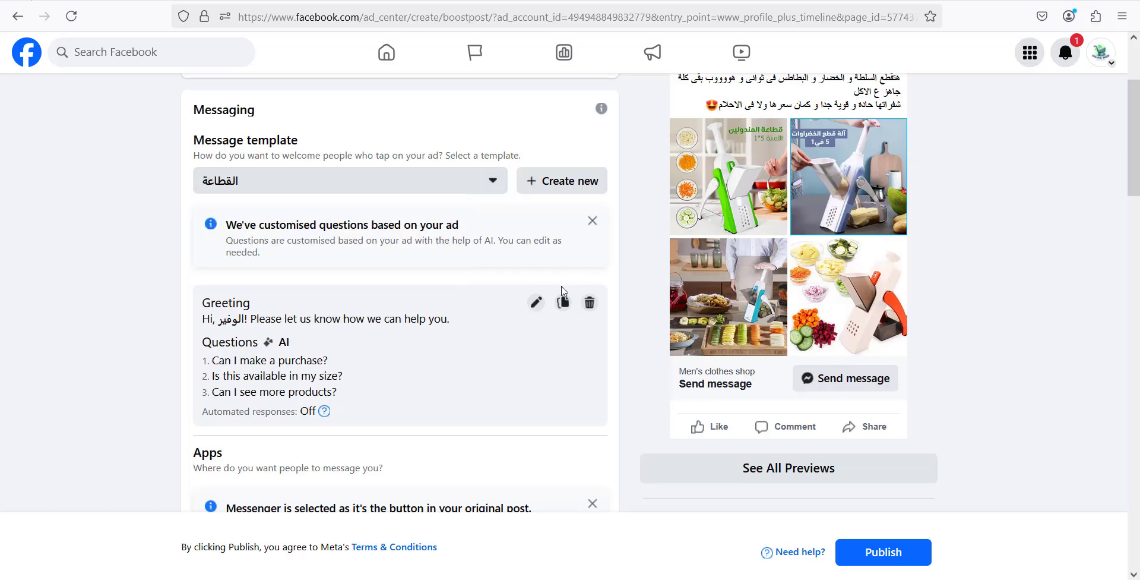
Replace the greeting text of the "القطاعة" template with "اهلا بحضرتك يا فندمن خهاهخابرهخهخلاعلاؤعسلاعسؤسؤعس"
{"action": "left_click", "coordinate": [536, 302]}
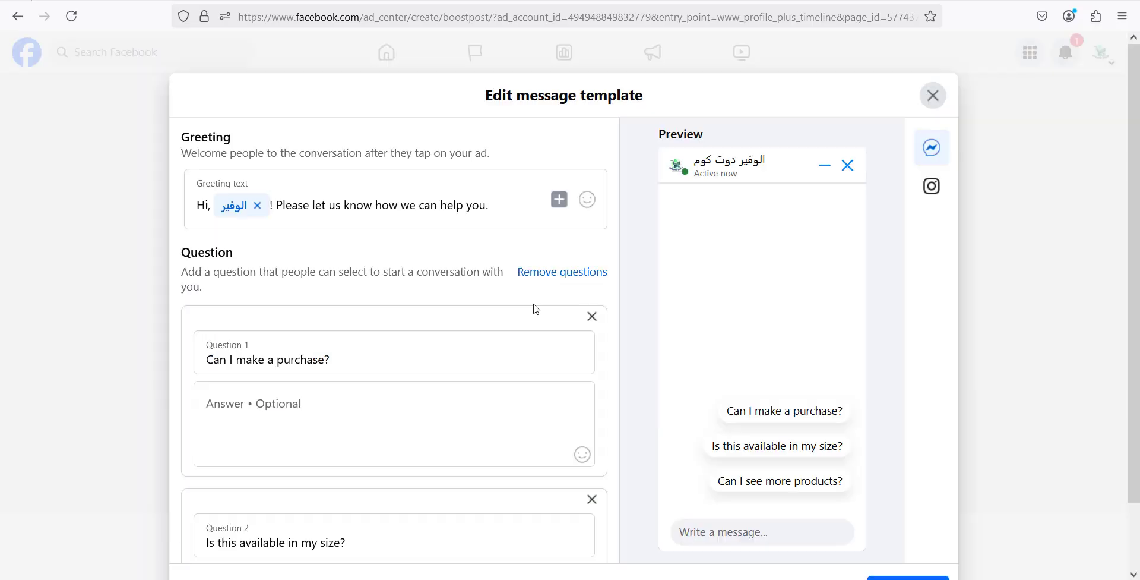
{"action": "double_click", "coordinate": [385, 207]}
{"action": "left_click", "coordinate": [498, 209]}
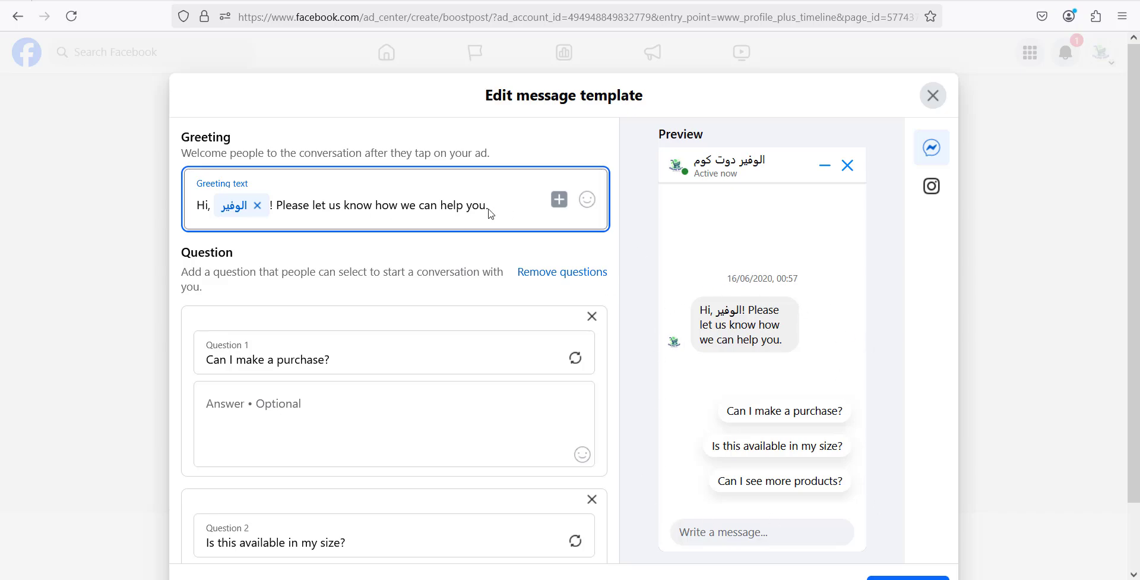
{"action": "left_click_drag", "start_coordinate": [504, 206], "coordinate": [178, 194]}
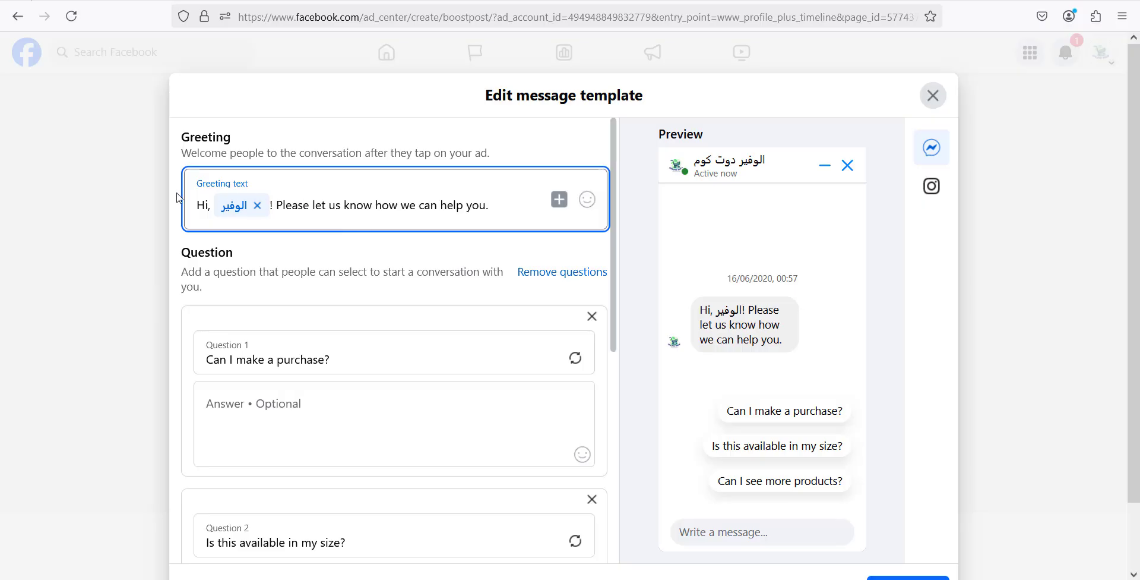
{"action": "double_click", "coordinate": [449, 208]}
{"action": "triple_click", "coordinate": [447, 208]}
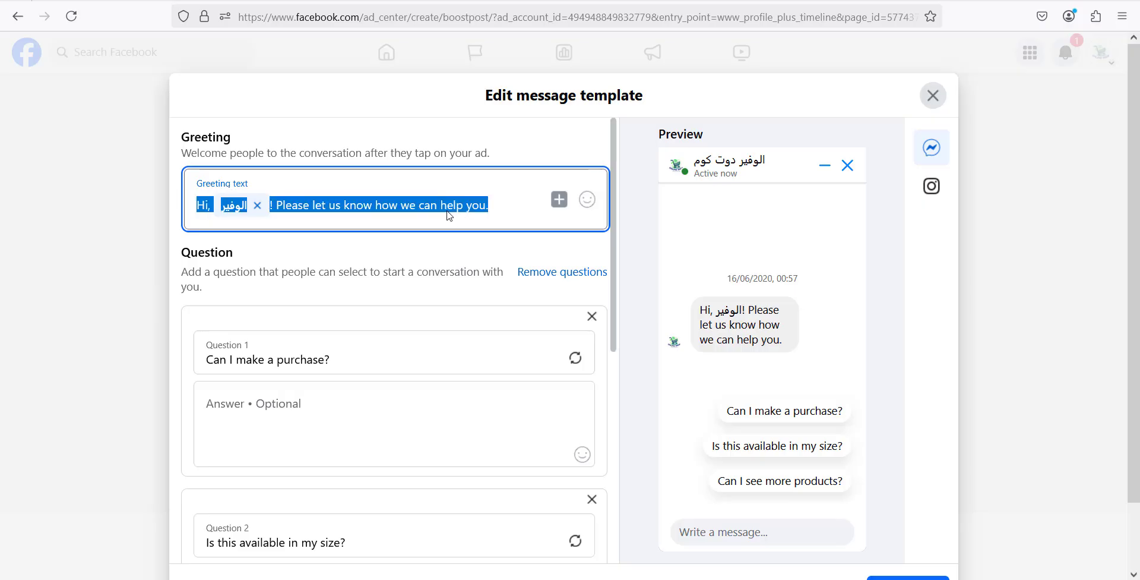
{"action": "key", "text": "BackSpace"}
{"action": "type", "text": "اهلا بحضرت"}
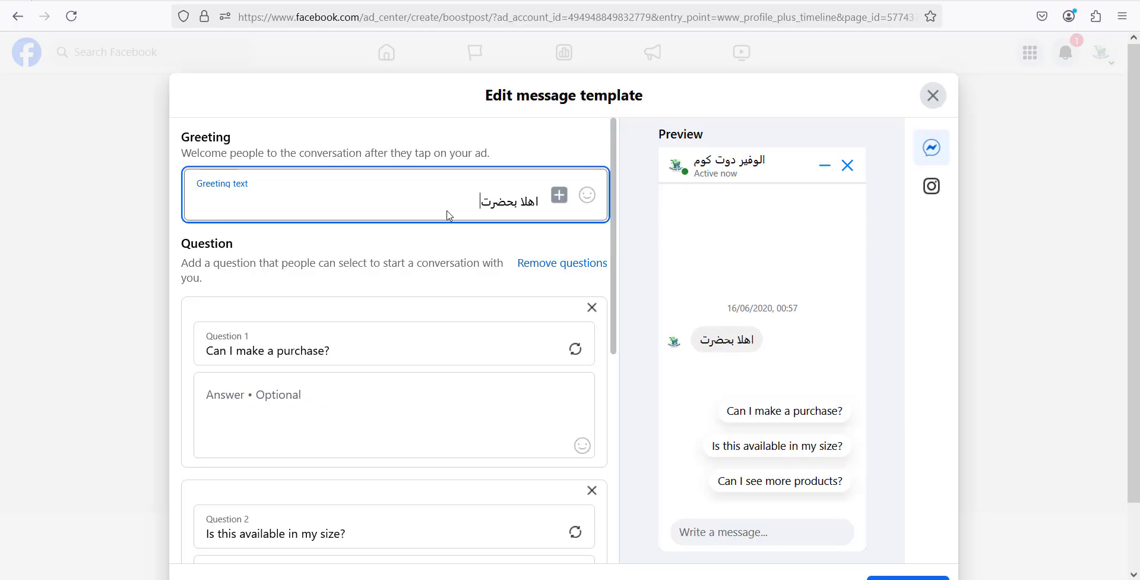
{"action": "type", "text": "ك يا فندمن خهاهخابرهخ"}
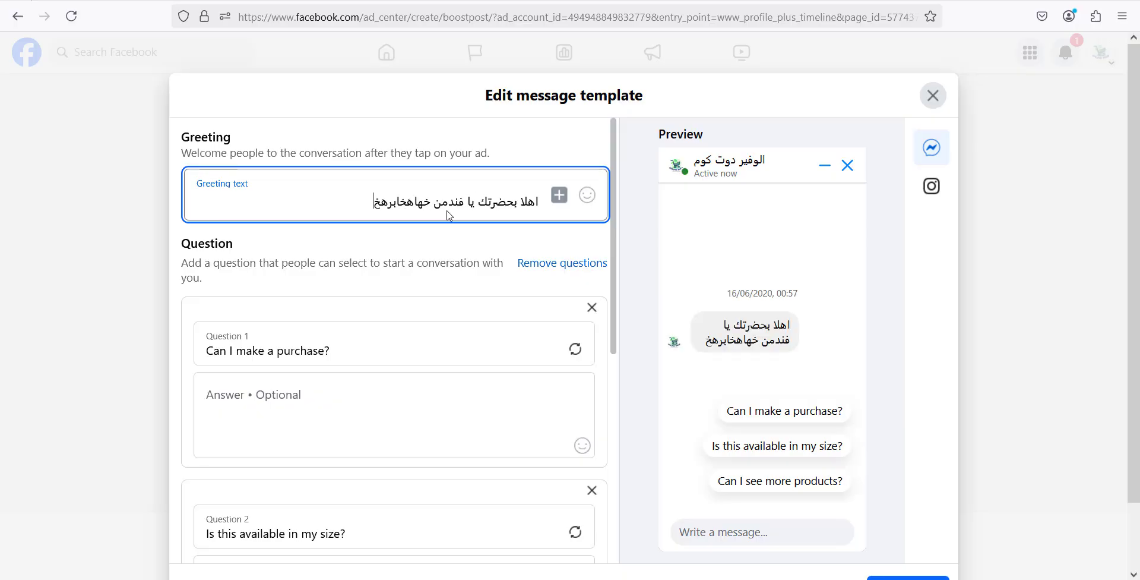
{"action": "type", "text": "هخلاعلاؤعسلاعسؤسؤعس"}
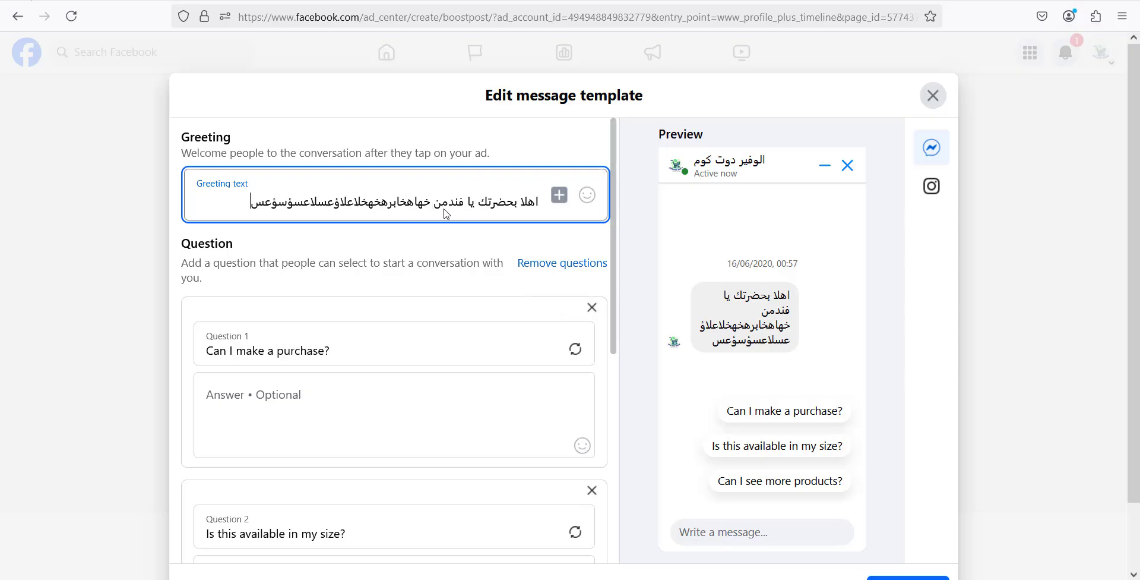
Trim the greeting to "اهلا بحضرتك يا فندم" and add a second line reading "القطاعة المندلوين متوفرة ب لونين ابيض و احمر"
{"action": "left_click_drag", "start_coordinate": [445, 207], "coordinate": [203, 207]}
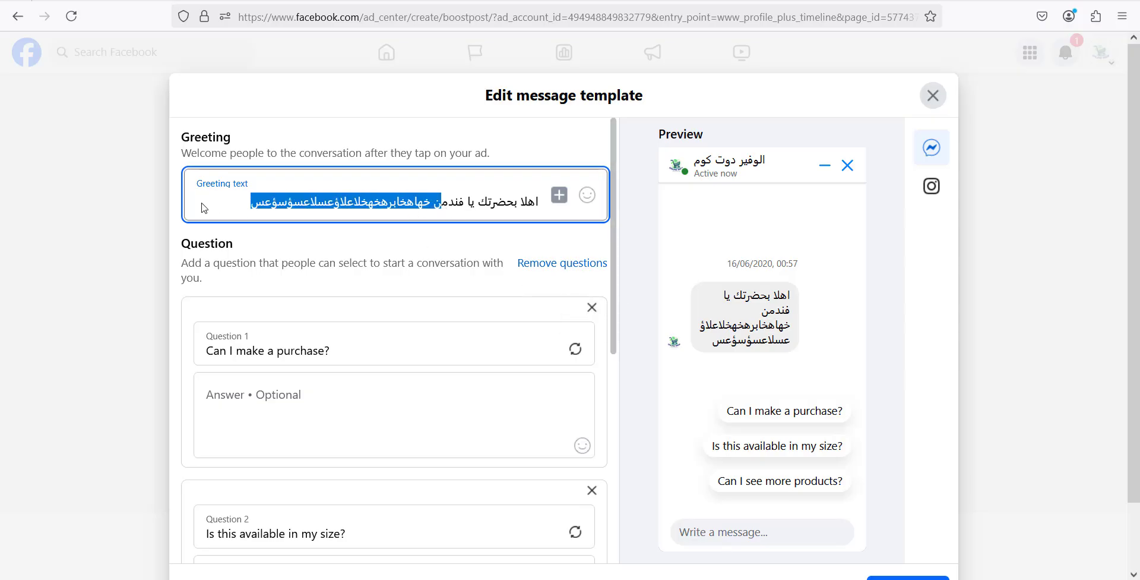
{"action": "key", "text": "BackSpace"}
{"action": "key", "text": "Return"}
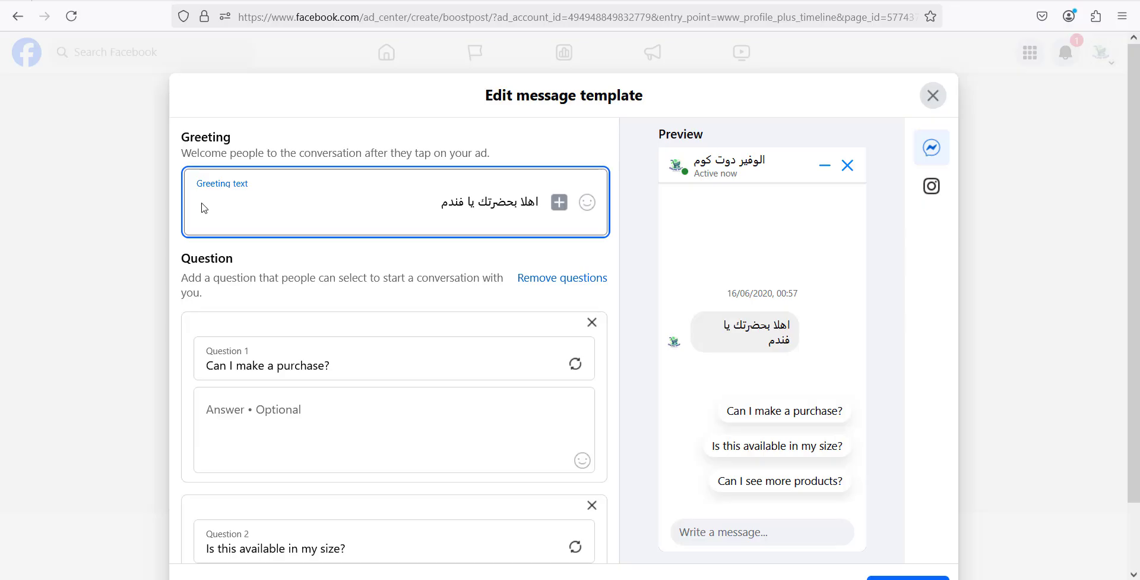
{"action": "type", "text": "القطاعة ال"}
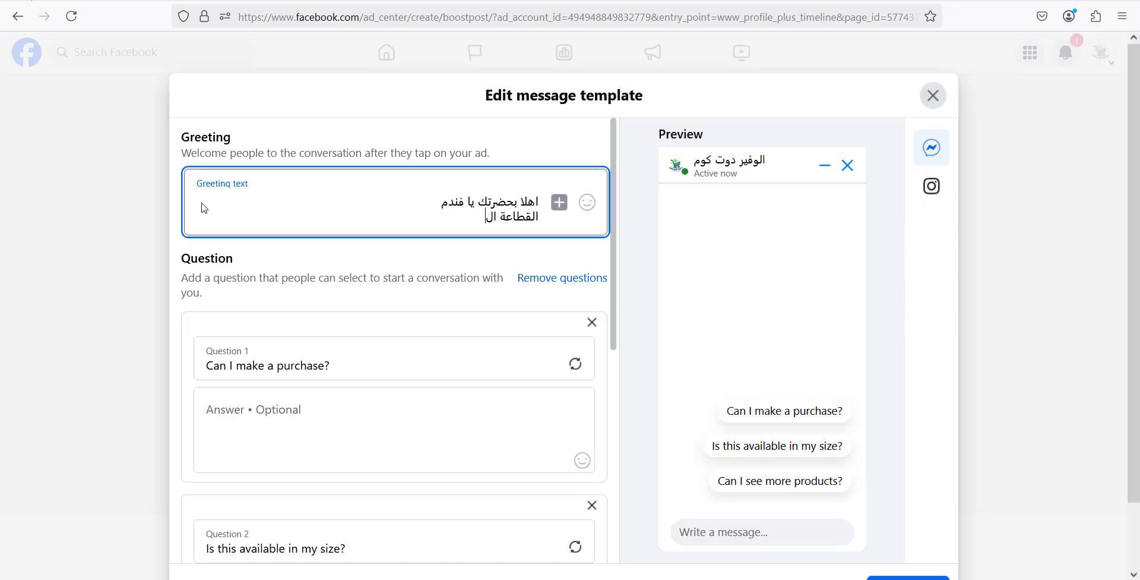
{"action": "type", "text": "مندلوين"}
{"action": "key", "text": "BackSpace"}
{"action": "key", "text": "BackSpace"}
{"action": "key", "text": "BackSpace"}
{"action": "key", "text": "BackSpace"}
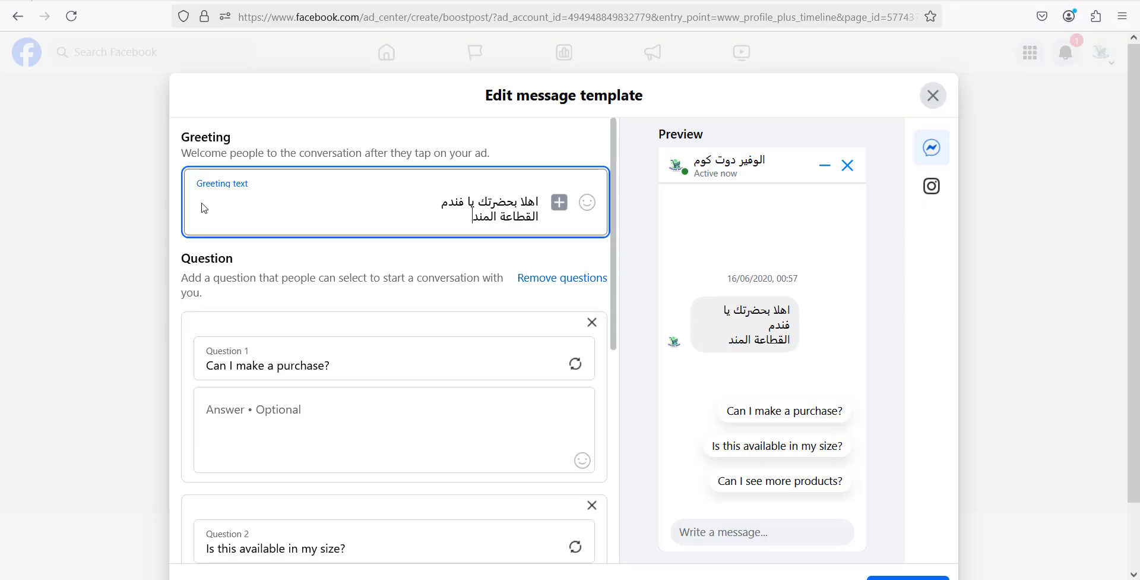
{"action": "type", "text": "لوين متفو"}
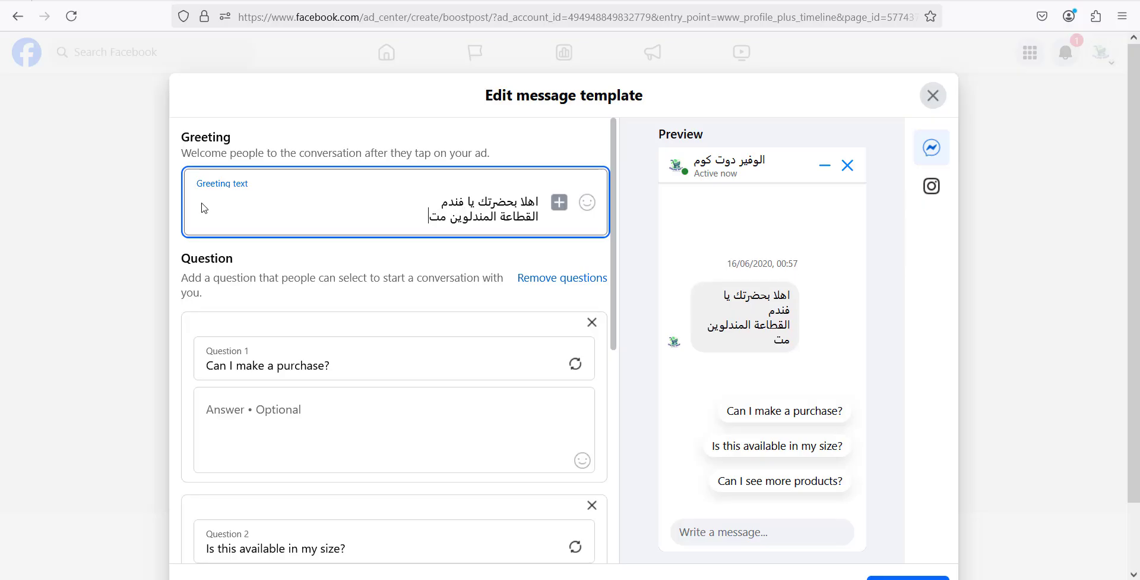
{"action": "key", "text": "BackSpace"}
{"action": "key", "text": "BackSpace"}
{"action": "type", "text": "وفرة ب لونين ا"}
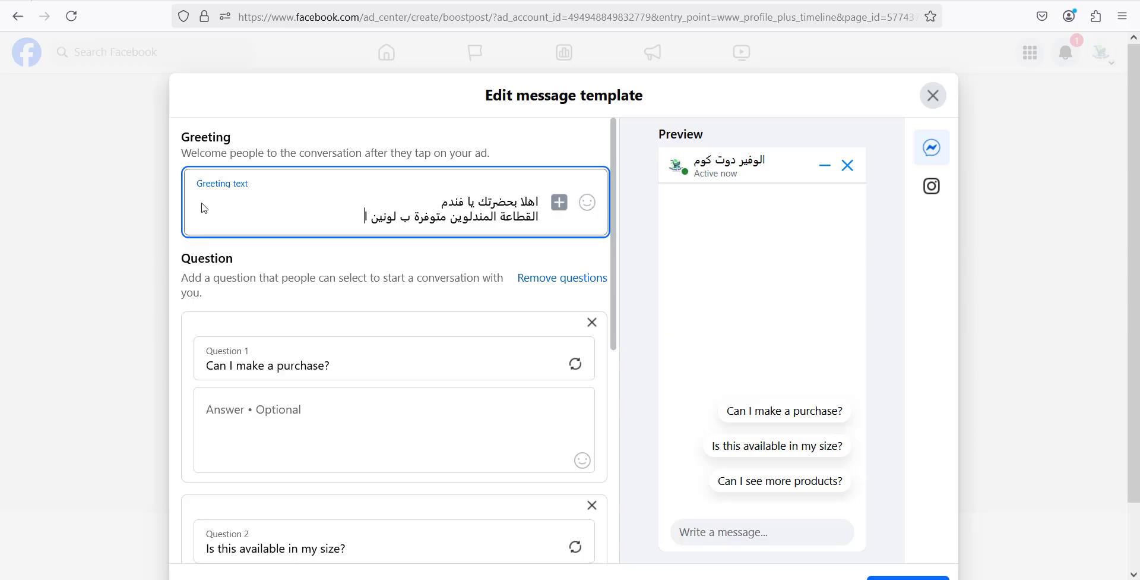
{"action": "type", "text": "بيض و احمر"}
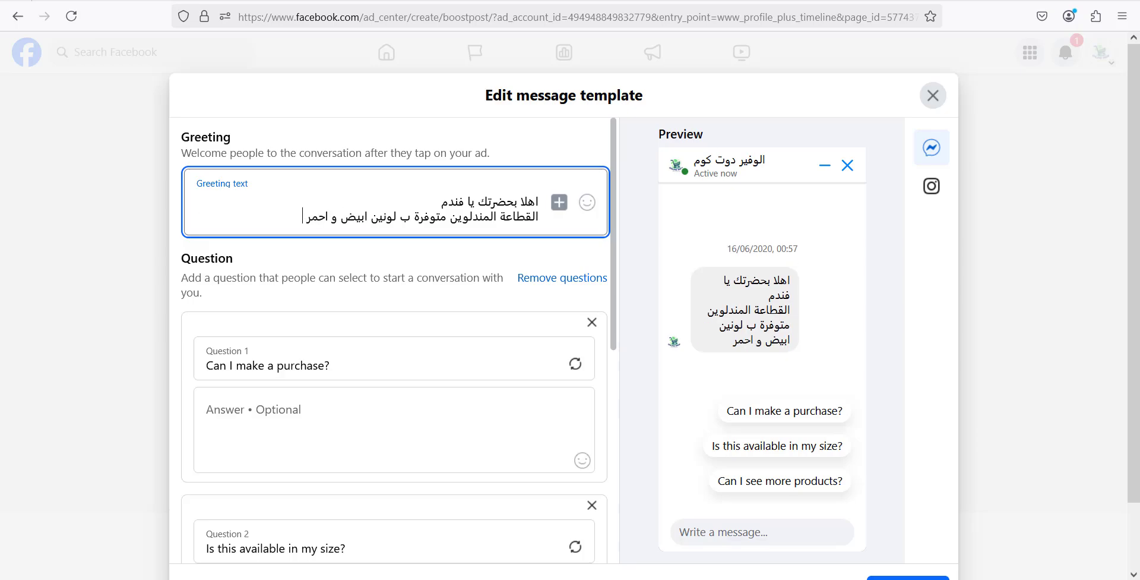
Add a third greeting line reading "سعر القطعة شامل مصاريف الشحن 250 ج"
{"action": "key", "text": "Return"}
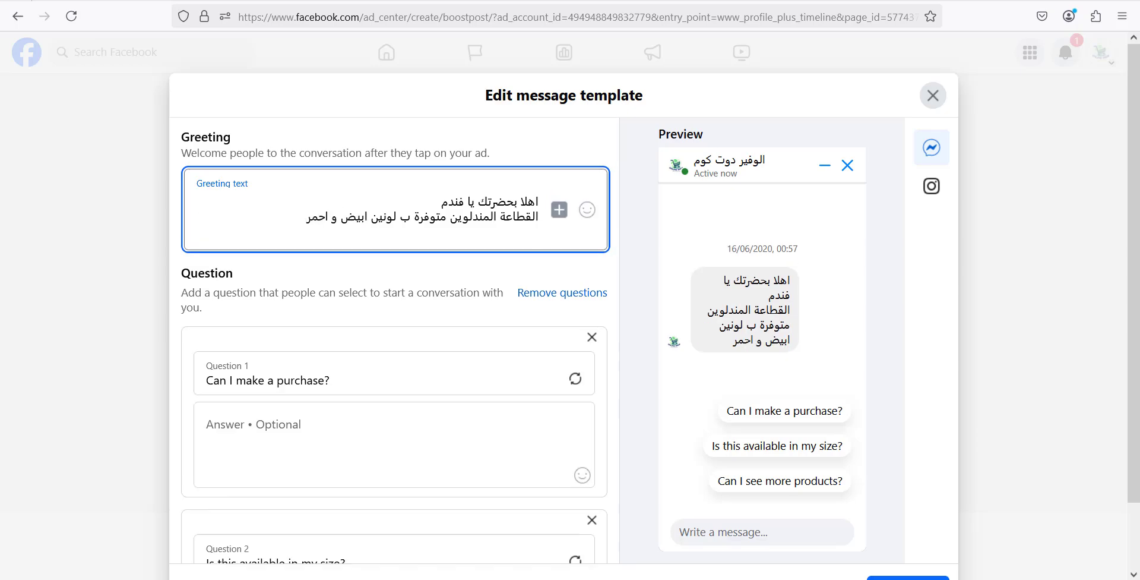
{"action": "type", "text": "سعر القطعة"}
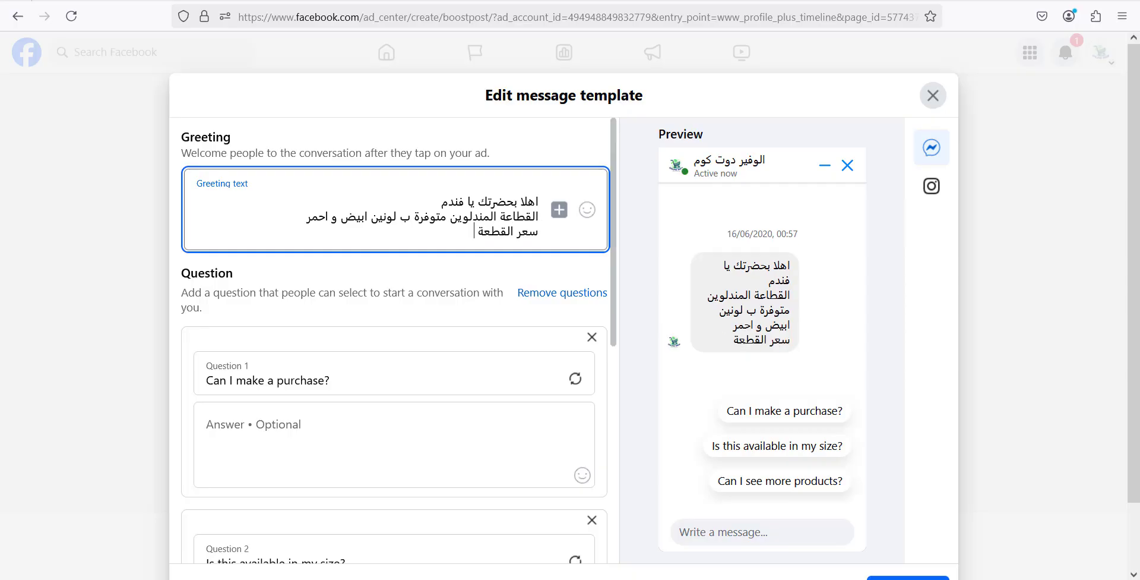
{"action": "type", "text": " شامل مصاريف ال"}
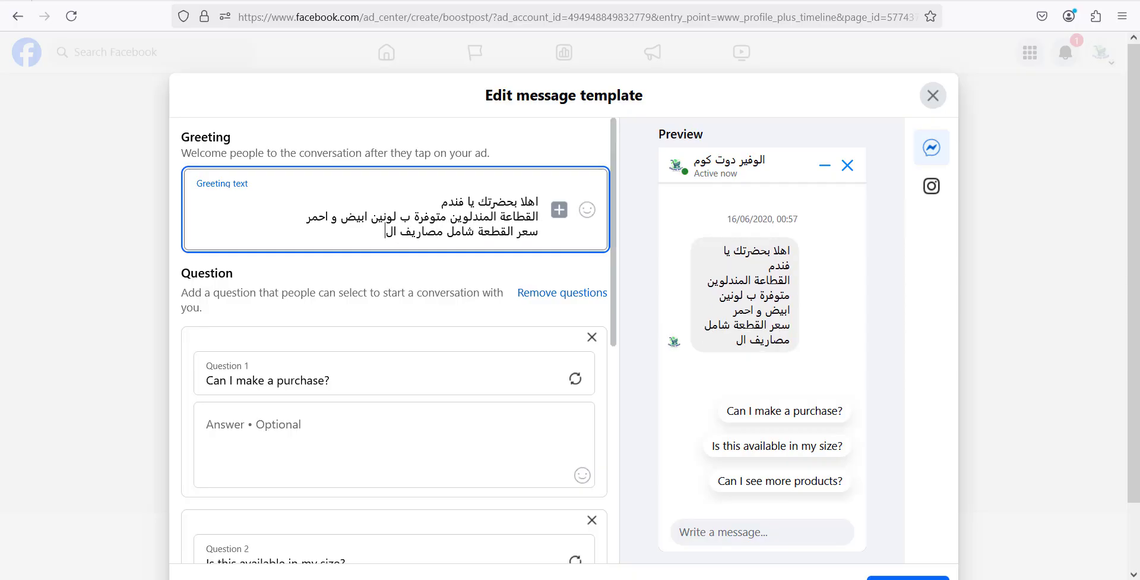
{"action": "type", "text": "شحن  250 ج"}
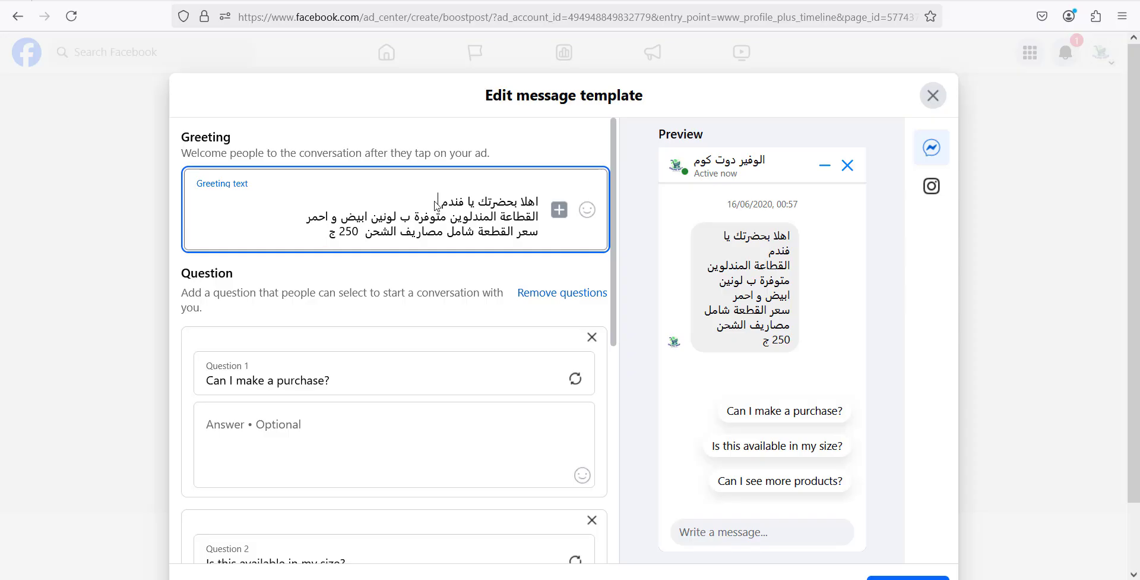
Insert the heart-eyes smiley emoji at the end of the greeting's first line
{"action": "left_click", "coordinate": [592, 214]}
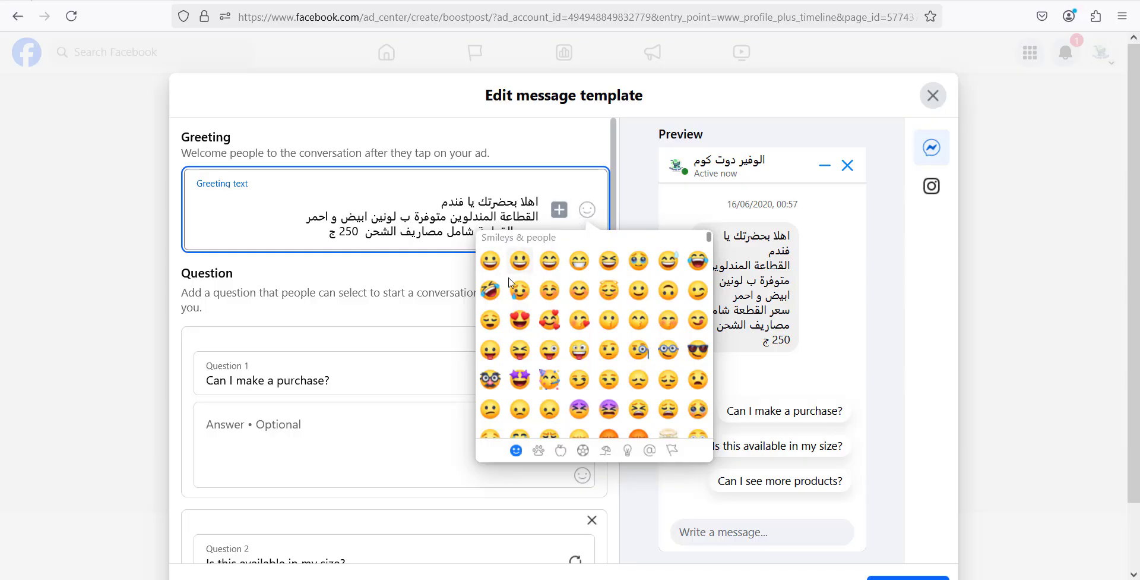
{"action": "left_click", "coordinate": [518, 320]}
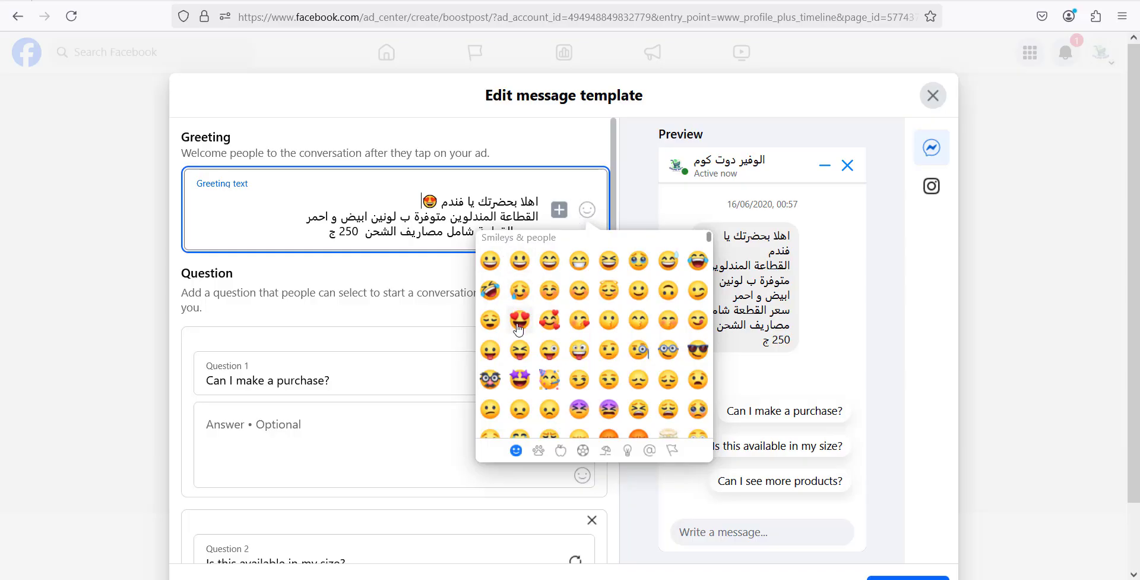
{"action": "left_click", "coordinate": [497, 205]}
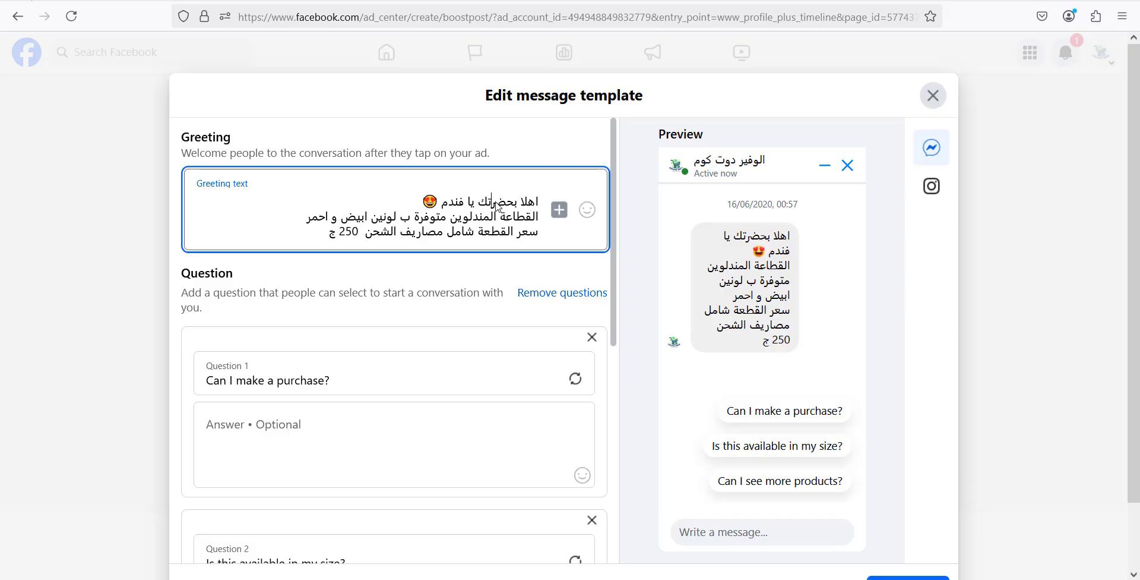
Replace the word "فندم" in the greeting's first line with "أ /" and check the available personalisation fields
{"action": "left_click", "coordinate": [558, 209]}
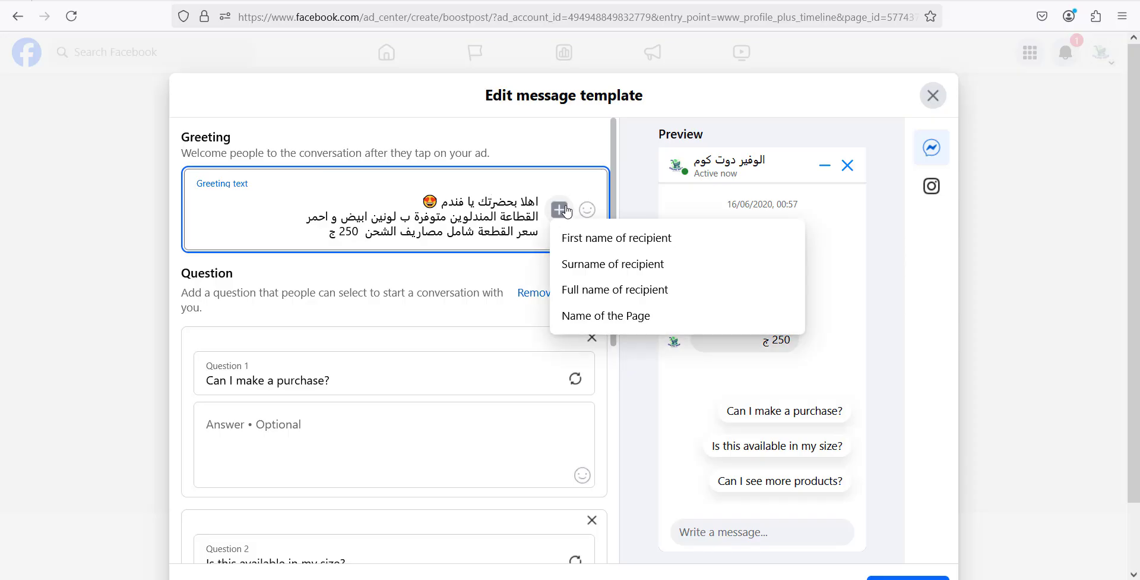
{"action": "double_click", "coordinate": [455, 209]}
{"action": "type", "text": "أ"}
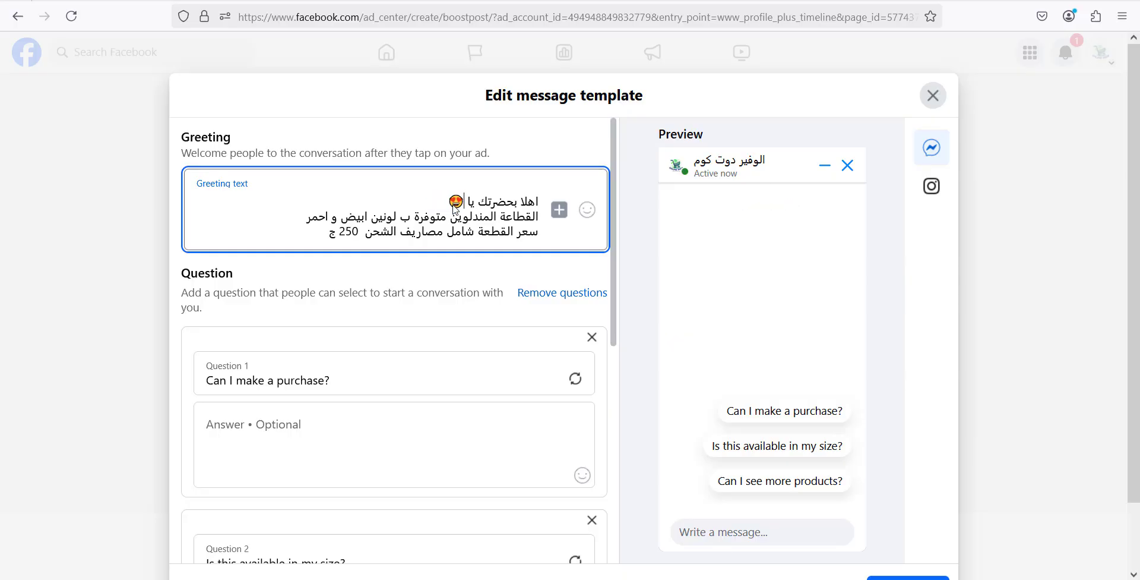
{"action": "type", "text": "/"}
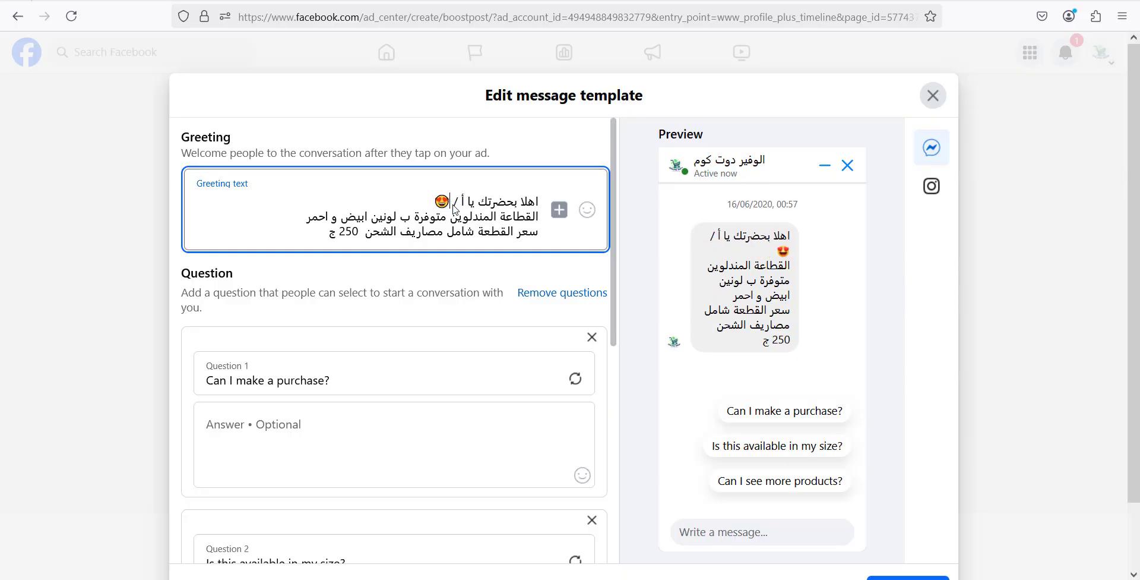
{"action": "left_click", "coordinate": [561, 215]}
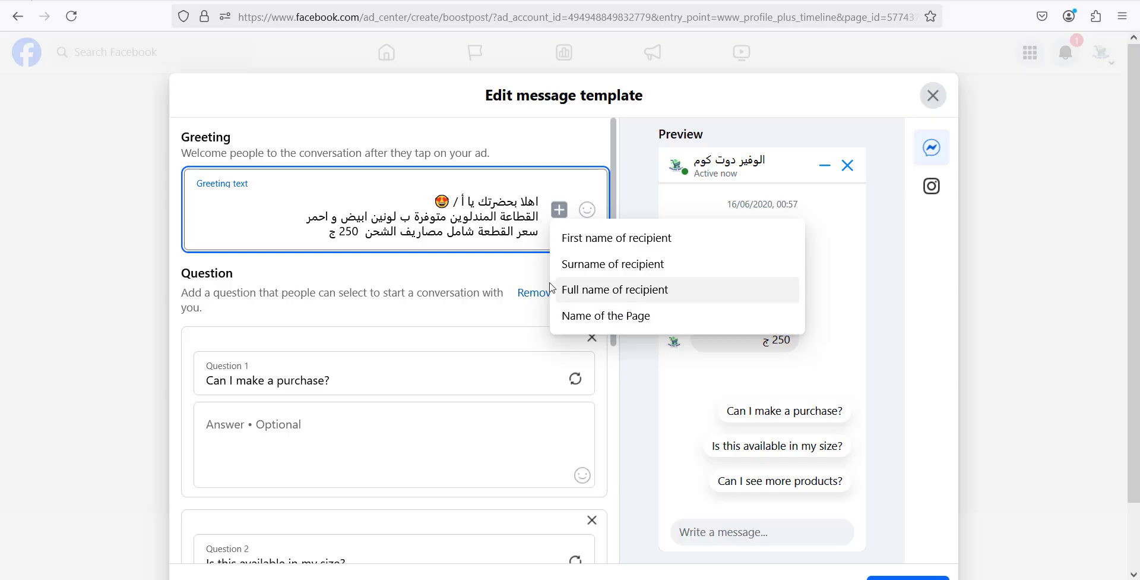
{"action": "left_click", "coordinate": [495, 211]}
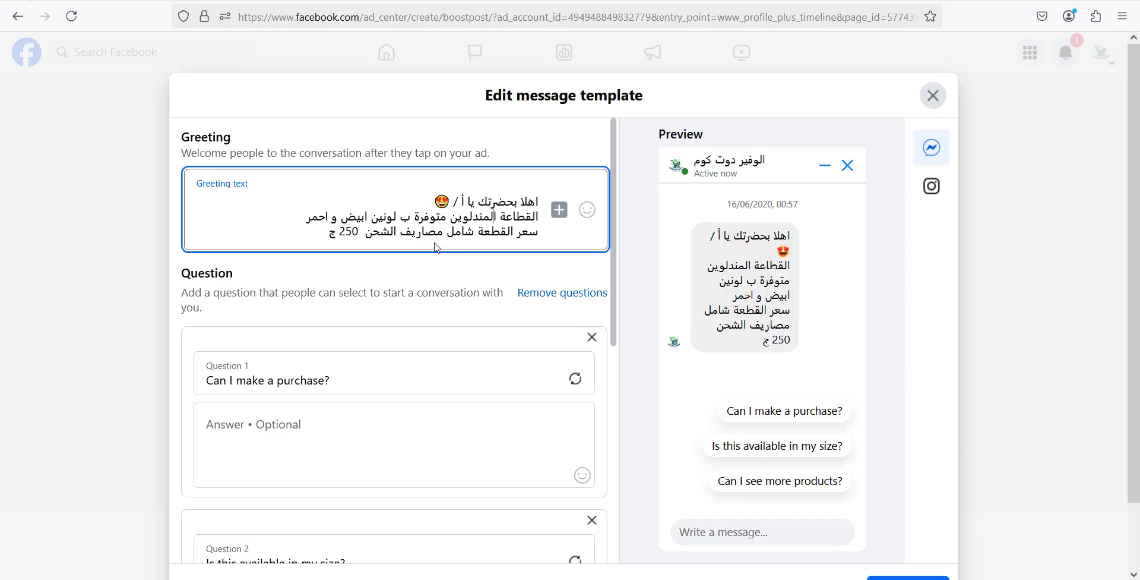
Try the First name of recipient field after "أ /" in the greeting and remove it
{"action": "left_click", "coordinate": [567, 210]}
{"action": "left_click", "coordinate": [598, 237]}
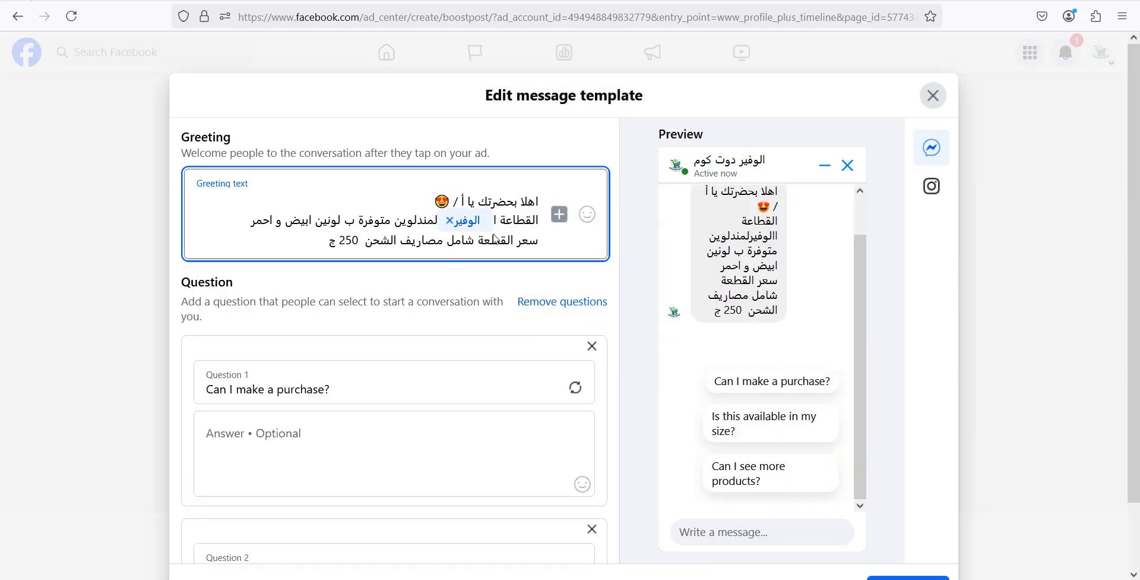
{"action": "key", "text": "BackSpace"}
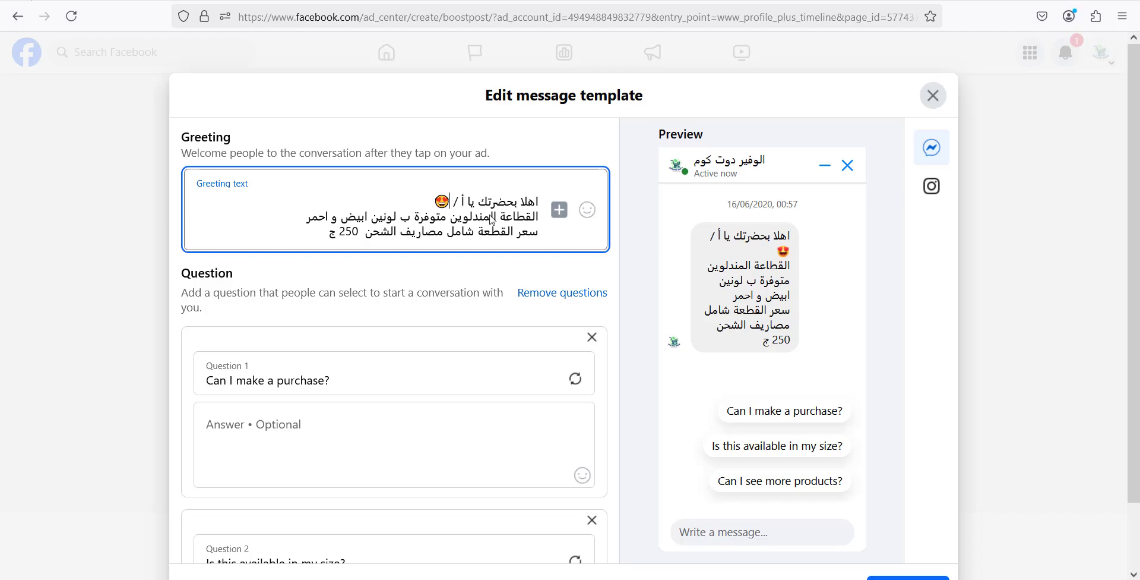
{"action": "left_click", "coordinate": [554, 213]}
{"action": "left_click", "coordinate": [595, 237]}
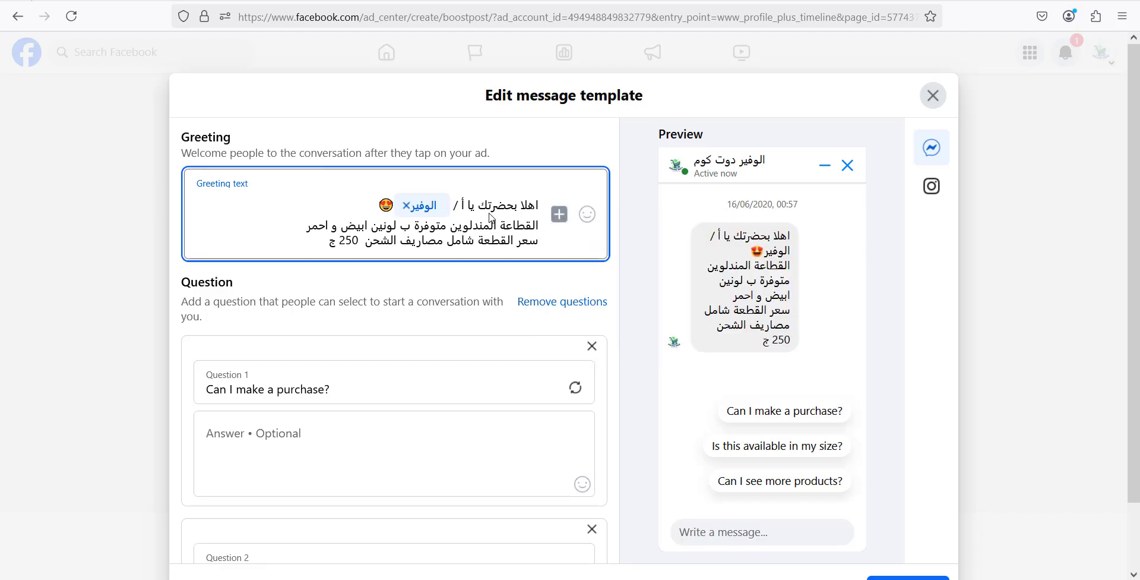
{"action": "left_click", "coordinate": [501, 224]}
{"action": "key", "text": "BackSpace"}
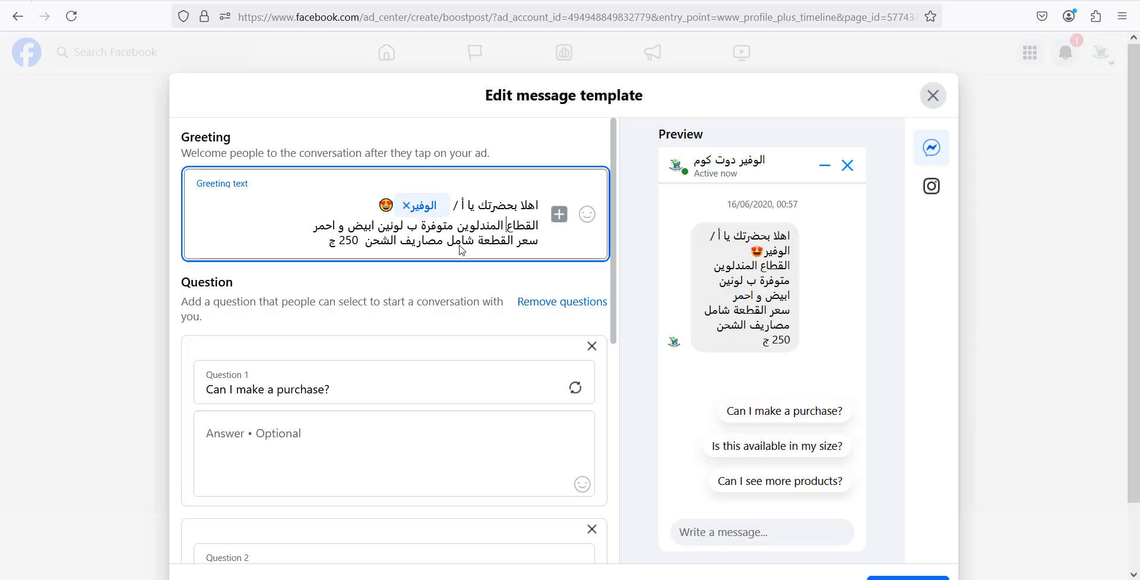
{"action": "left_click", "coordinate": [406, 204]}
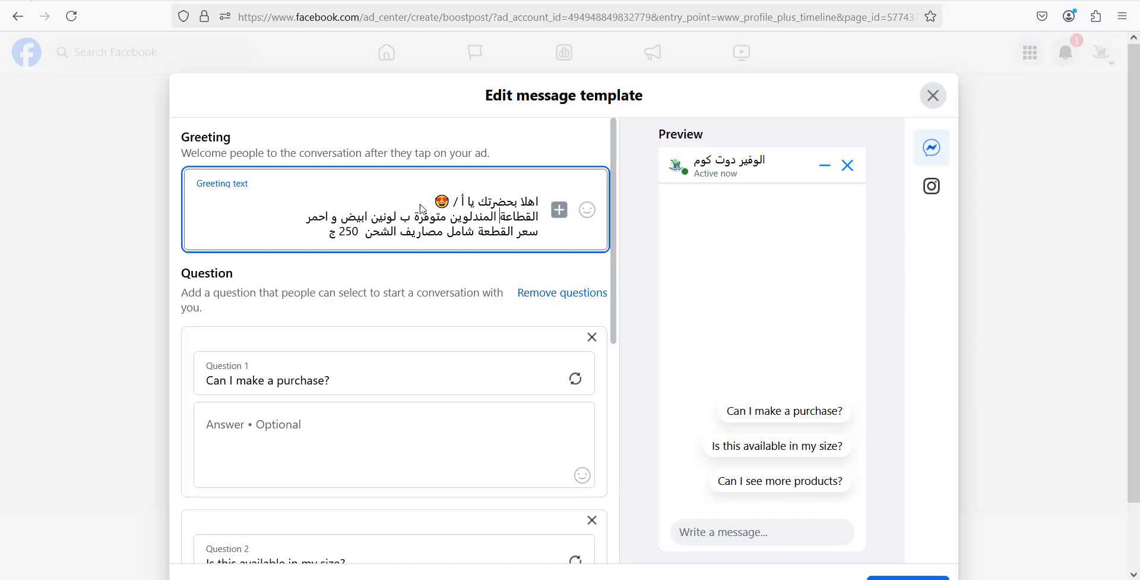
Try the Surname of recipient field after "القطاعة" in the greeting and remove it
{"action": "left_click", "coordinate": [570, 217]}
{"action": "left_click", "coordinate": [597, 262]}
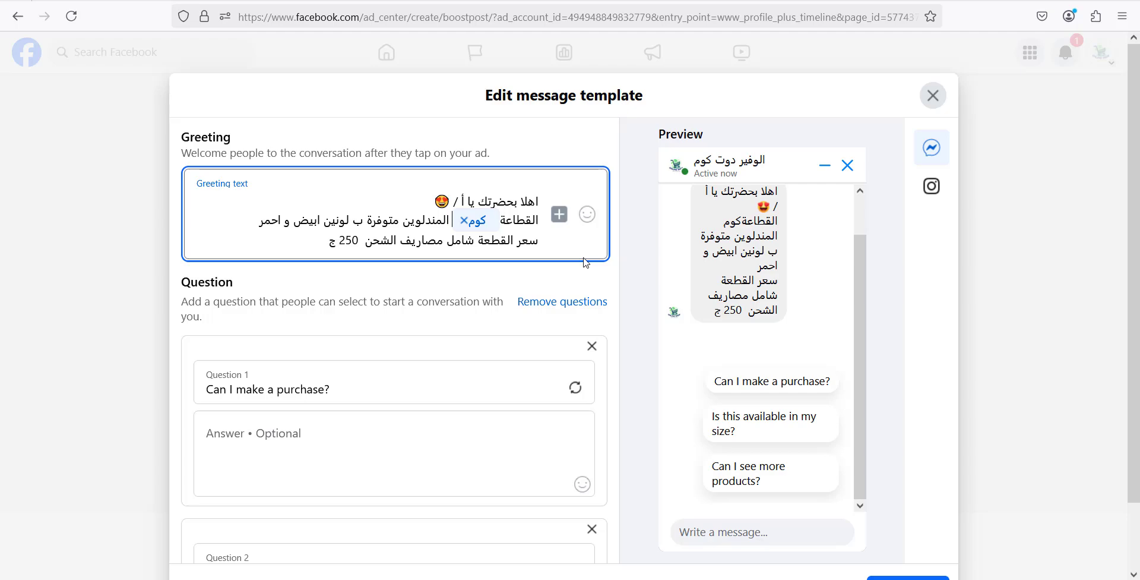
{"action": "left_click", "coordinate": [464, 220]}
Insert the Full name of recipient field after "أ /" in the greeting's first line
{"action": "left_click", "coordinate": [559, 209]}
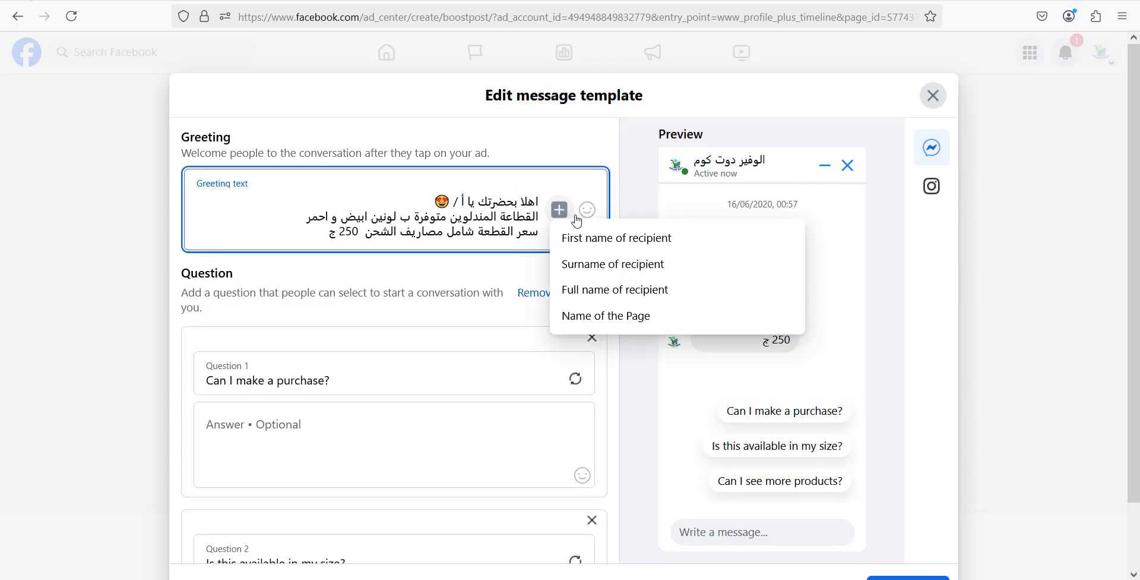
{"action": "left_click", "coordinate": [597, 291]}
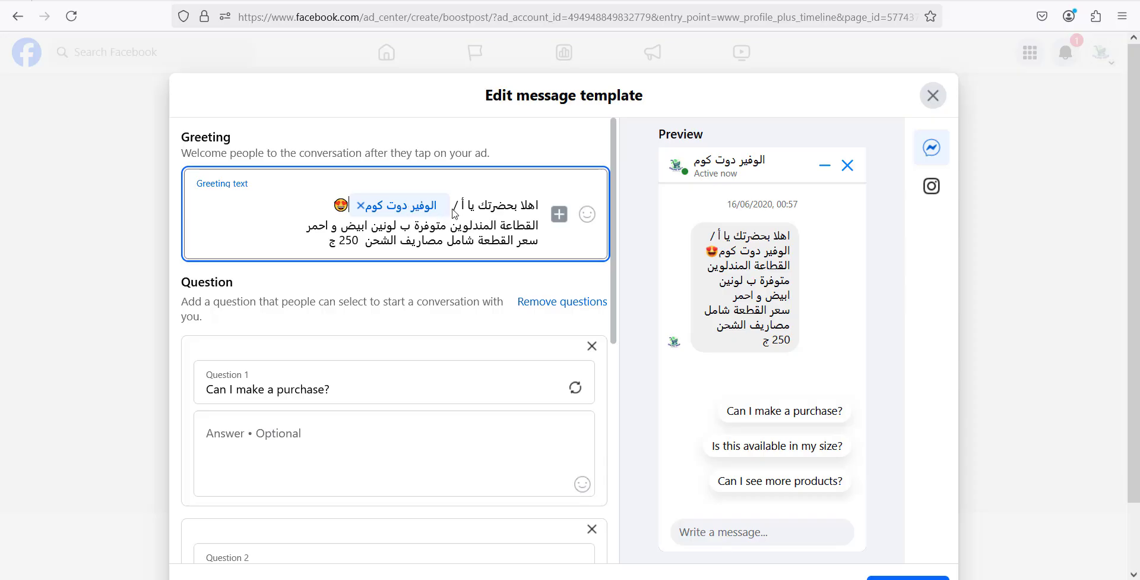
{"action": "left_click", "coordinate": [559, 215]}
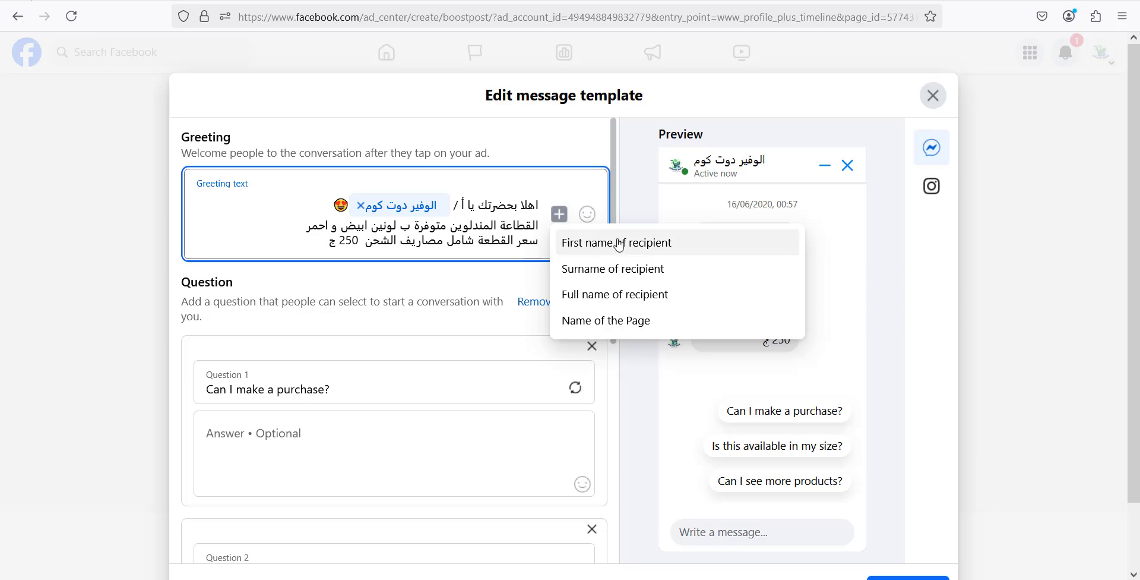
{"action": "left_click", "coordinate": [500, 208]}
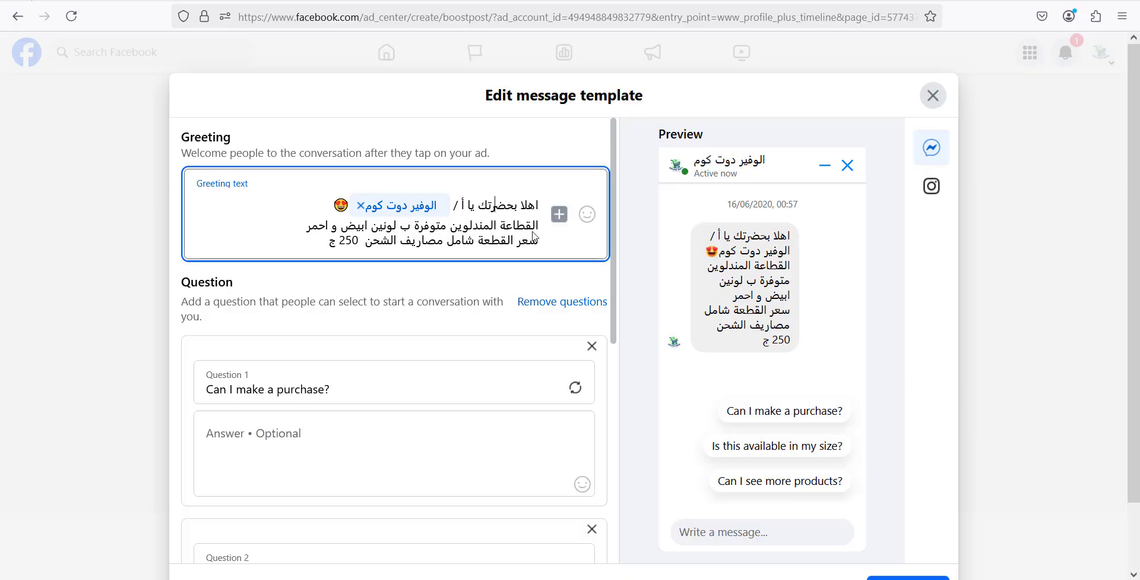
Add "احنا بنوفرلك فى صفحة" before "القطاعة المندلوين" at the start of the greeting's second line
{"action": "left_click", "coordinate": [559, 218]}
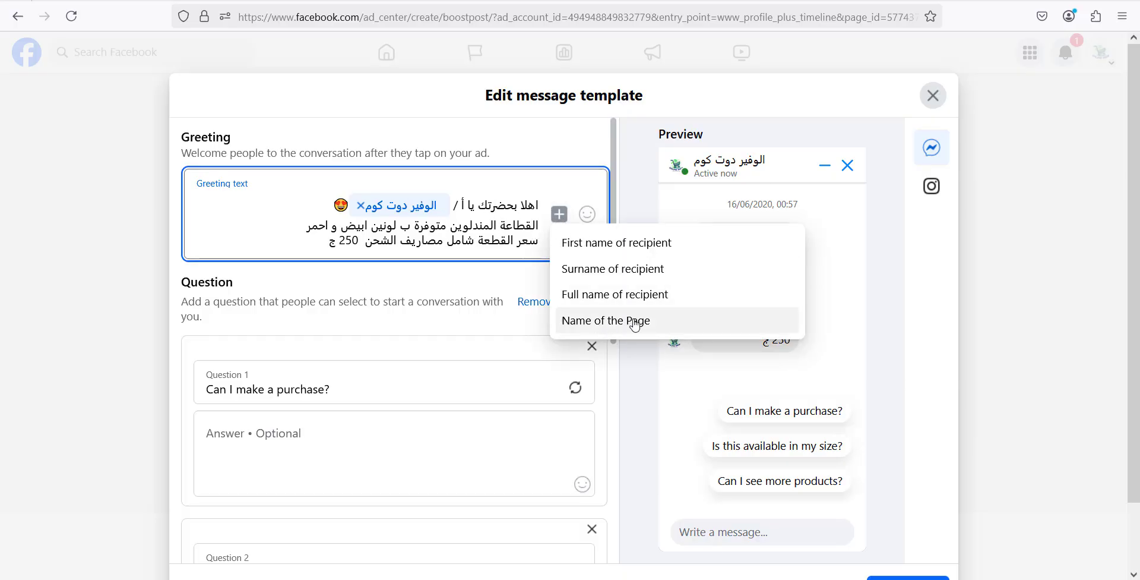
{"action": "left_click", "coordinate": [522, 237]}
{"action": "left_click", "coordinate": [540, 232]}
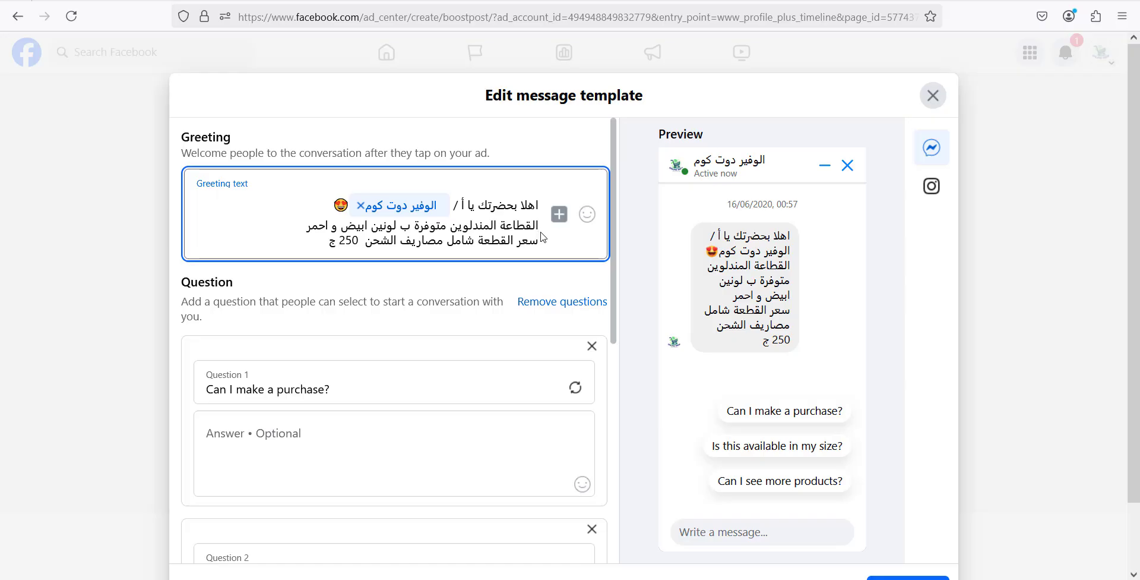
{"action": "type", "text": "احنا ب"}
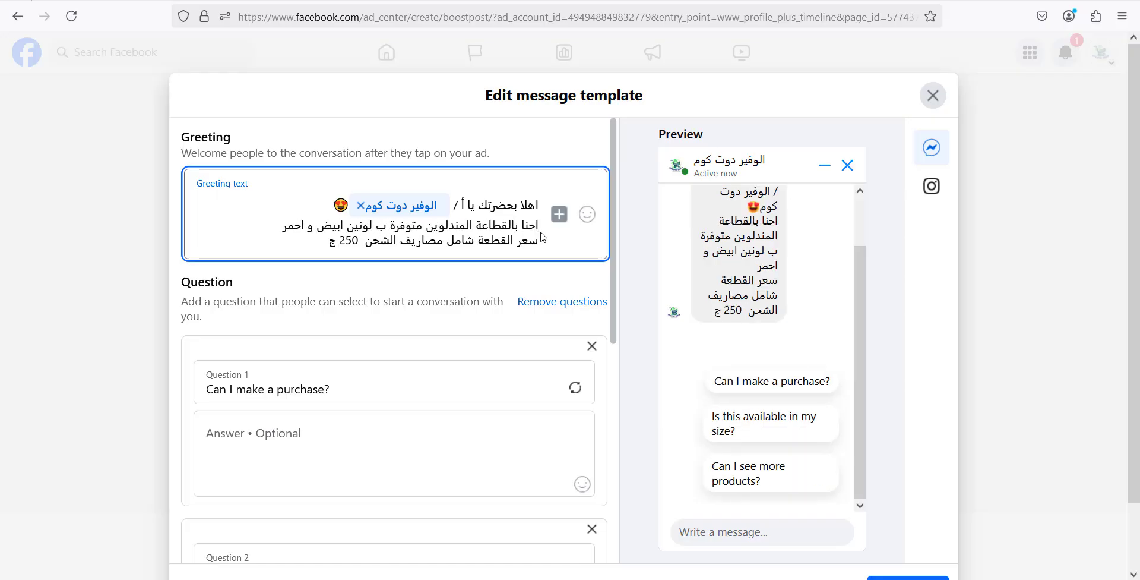
{"action": "type", "text": "نوفرك"}
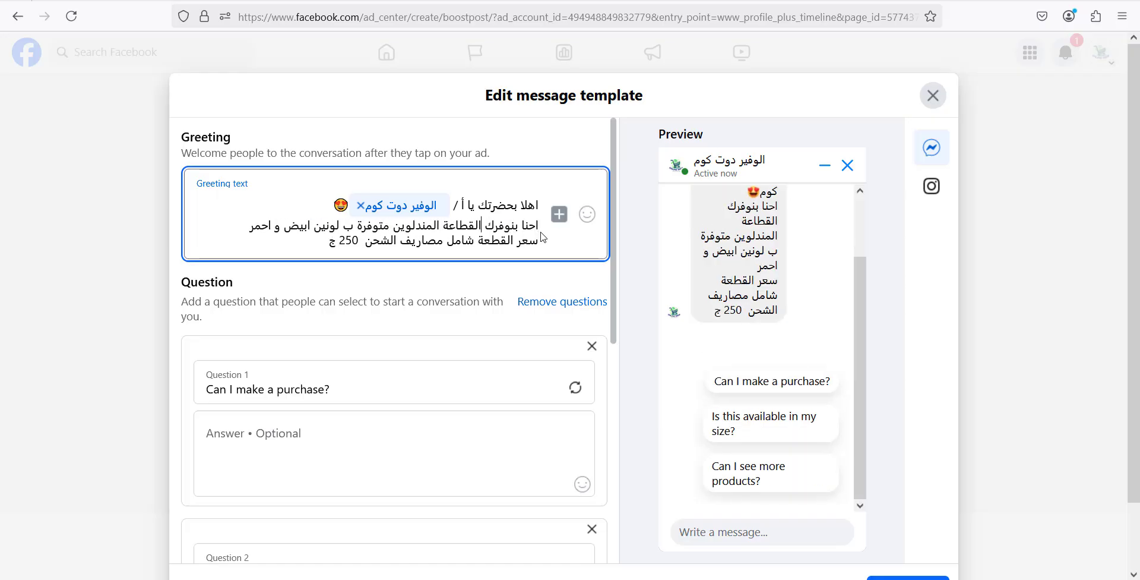
{"action": "key", "text": "BackSpace"}
{"action": "key", "text": "BackSpace"}
{"action": "type", "text": "لك فا"}
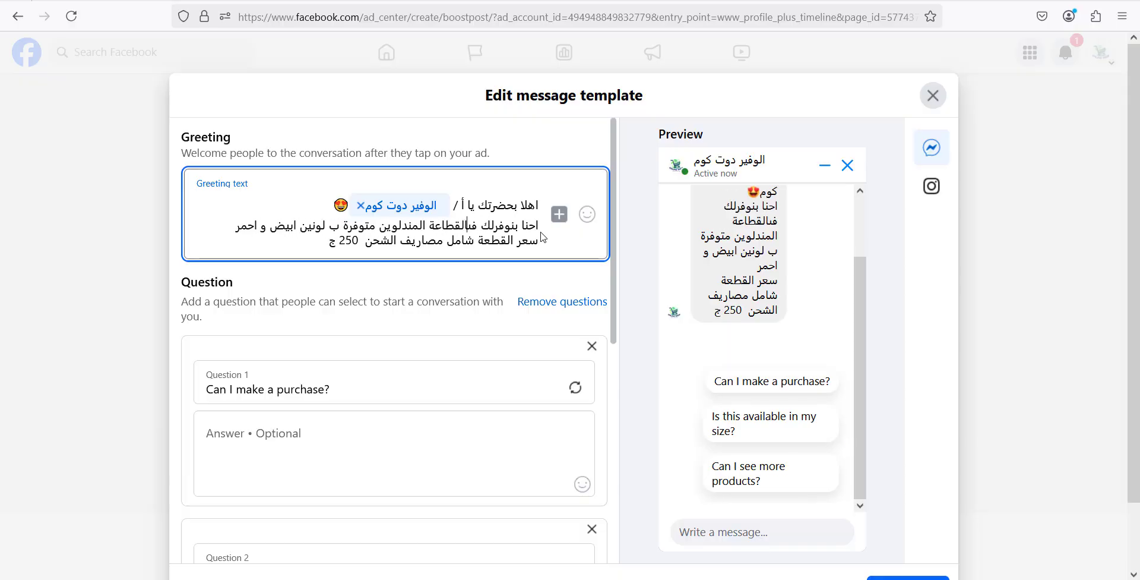
{"action": "key", "text": "BackSpace"}
{"action": "type", "text": "ى صفحة"}
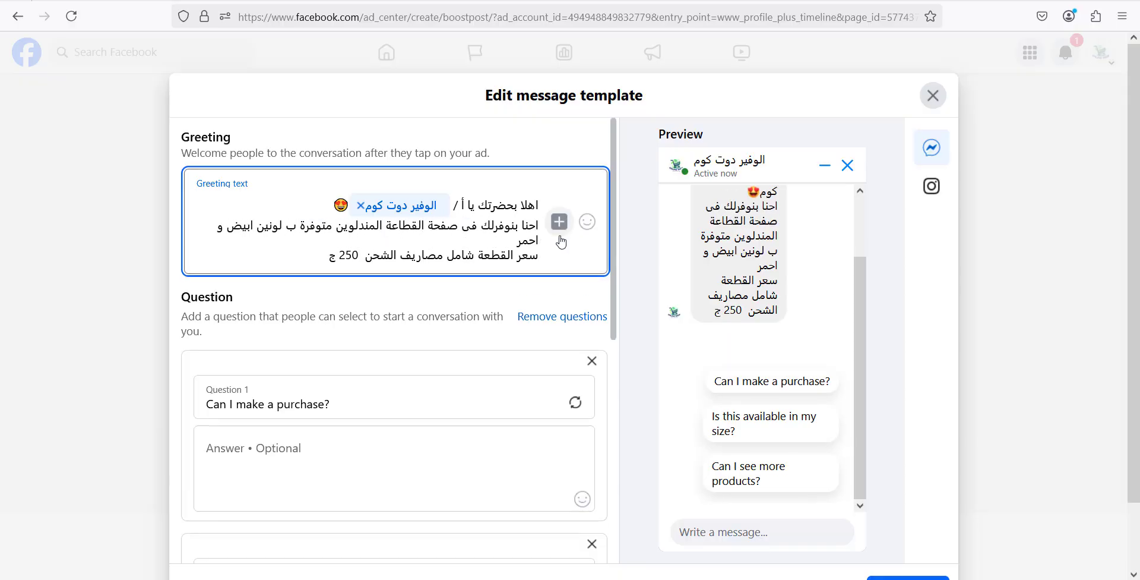
Try the Name of the Page field after "صفحة" in the greeting and remove it
{"action": "left_click", "coordinate": [560, 224]}
{"action": "left_click", "coordinate": [609, 326]}
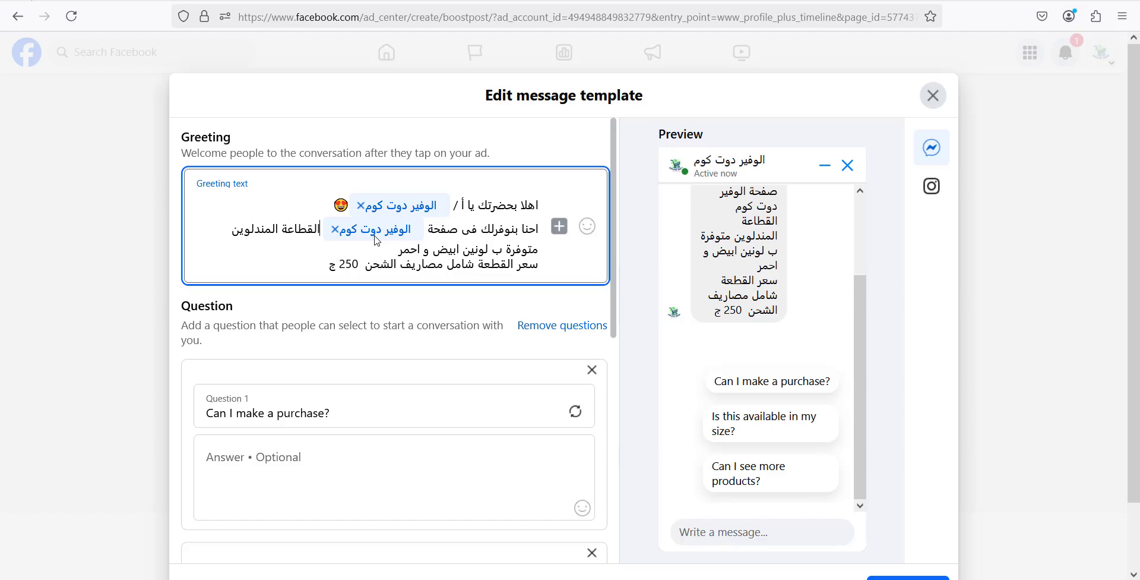
{"action": "left_click", "coordinate": [559, 225]}
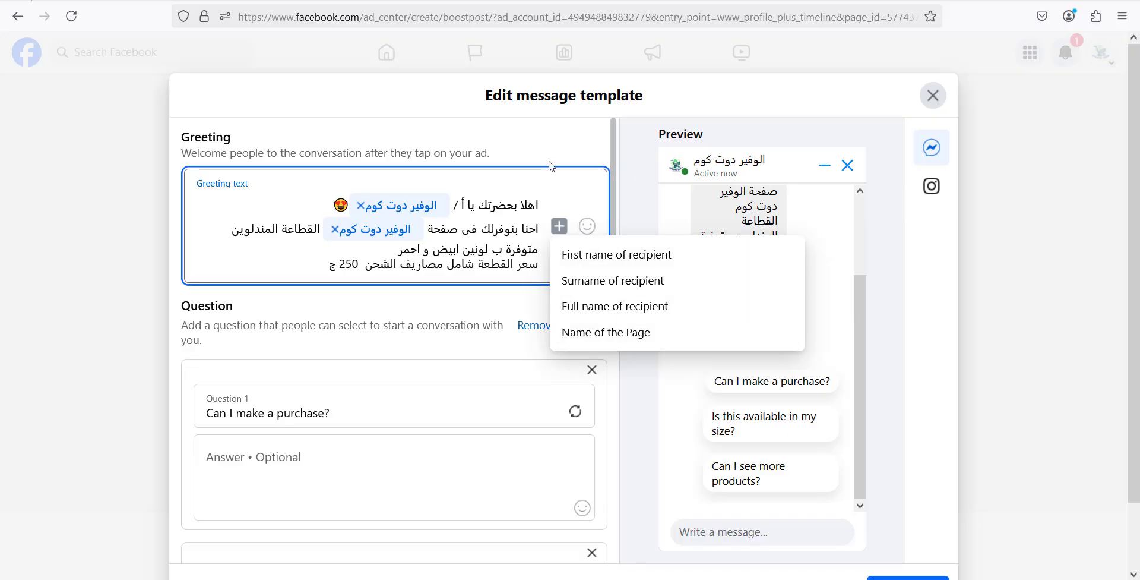
{"action": "left_click", "coordinate": [567, 190]}
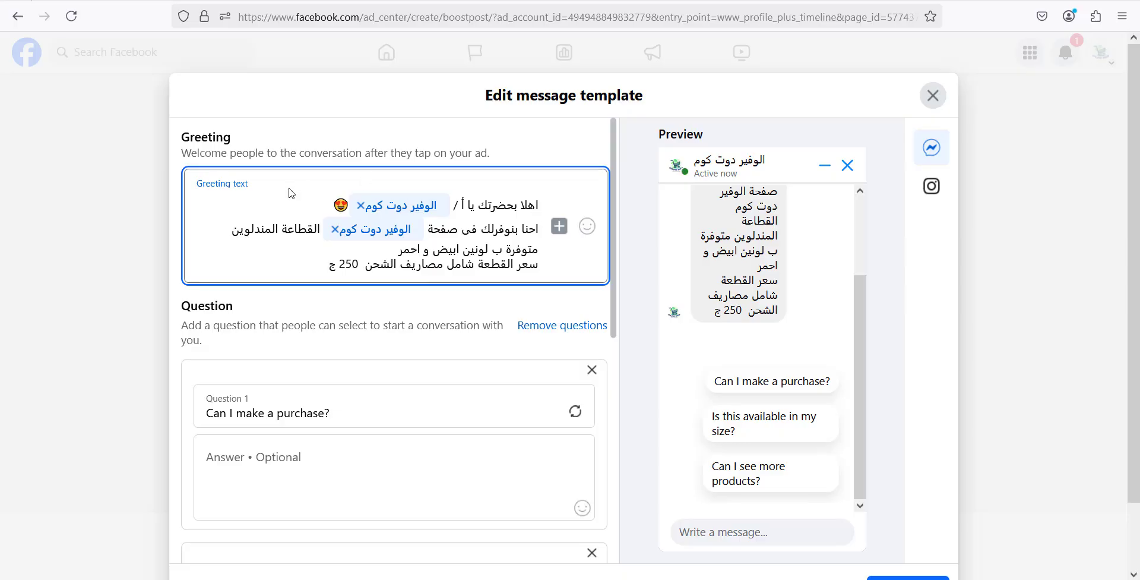
{"action": "left_click", "coordinate": [334, 228]}
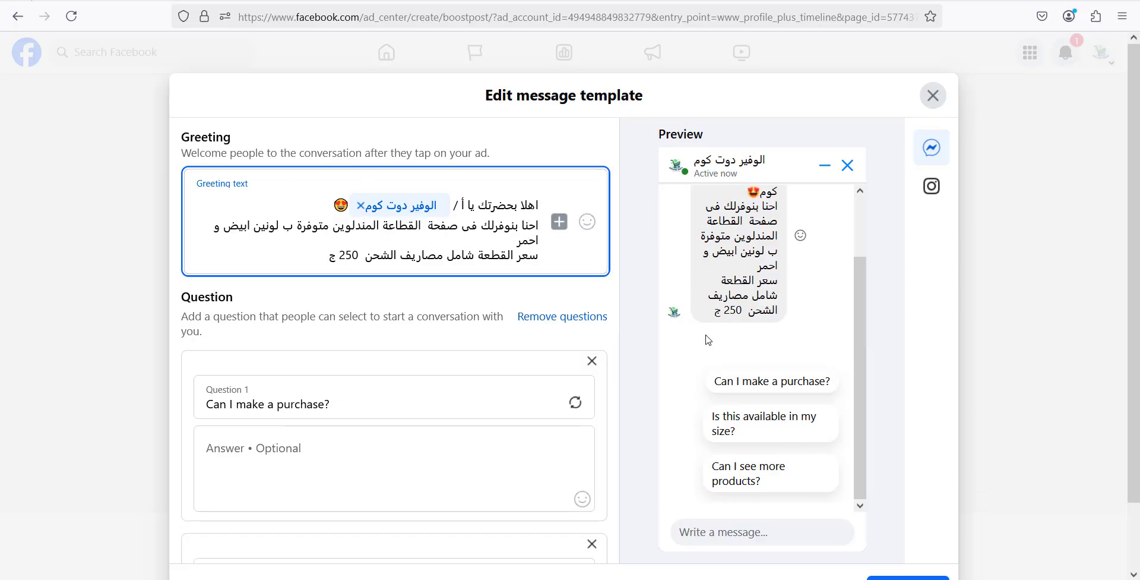
Replace the text of Question 1 with "عاوز اعرف سعر المنتج كام ؟"
{"action": "scroll", "coordinate": [451, 320], "scroll_direction": "down", "scroll_amount": 2}
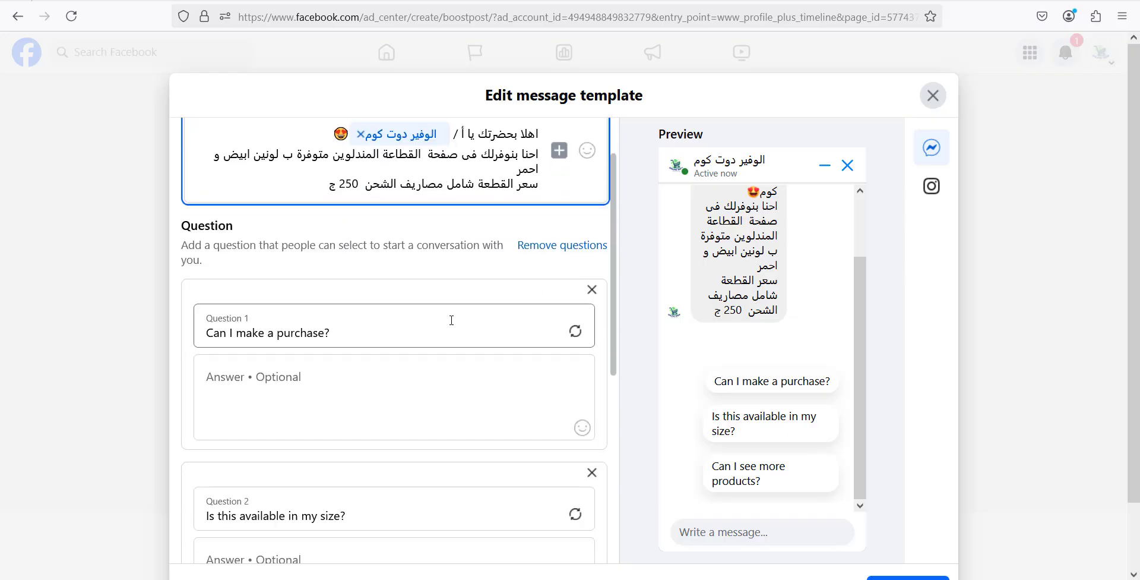
{"action": "scroll", "coordinate": [493, 395], "scroll_direction": "down", "scroll_amount": 2}
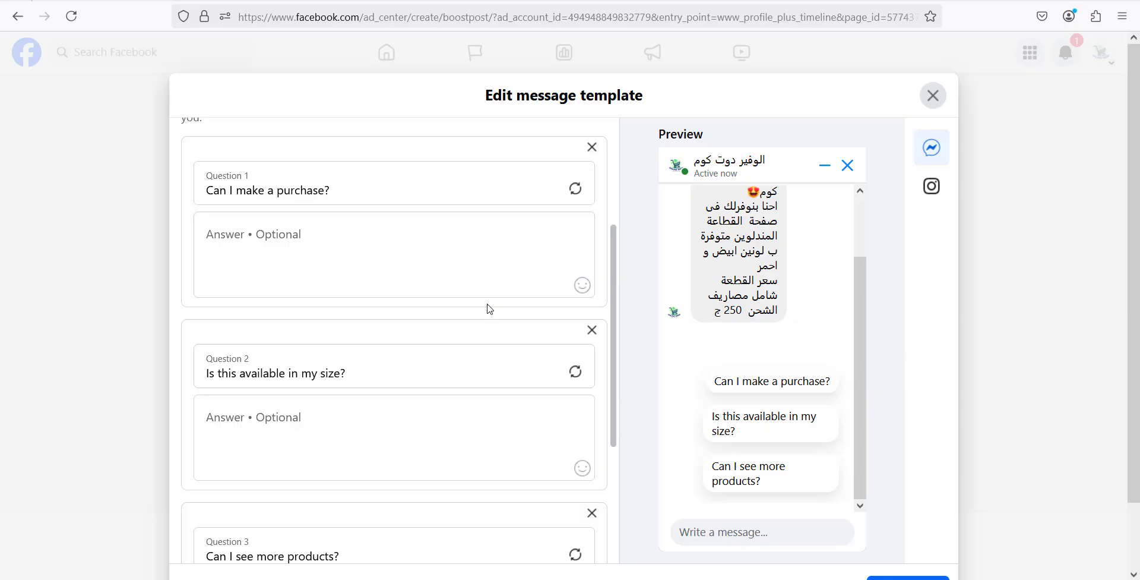
{"action": "scroll", "coordinate": [484, 302], "scroll_direction": "up", "scroll_amount": 3}
{"action": "scroll", "coordinate": [458, 306], "scroll_direction": "down", "scroll_amount": 2}
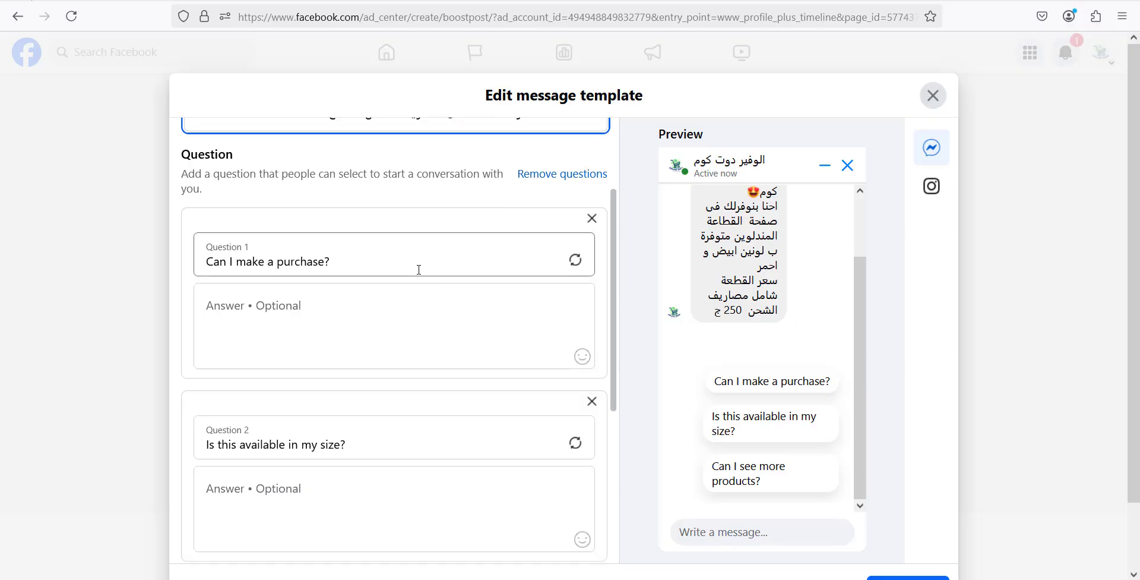
{"action": "left_click_drag", "start_coordinate": [371, 263], "coordinate": [193, 269]}
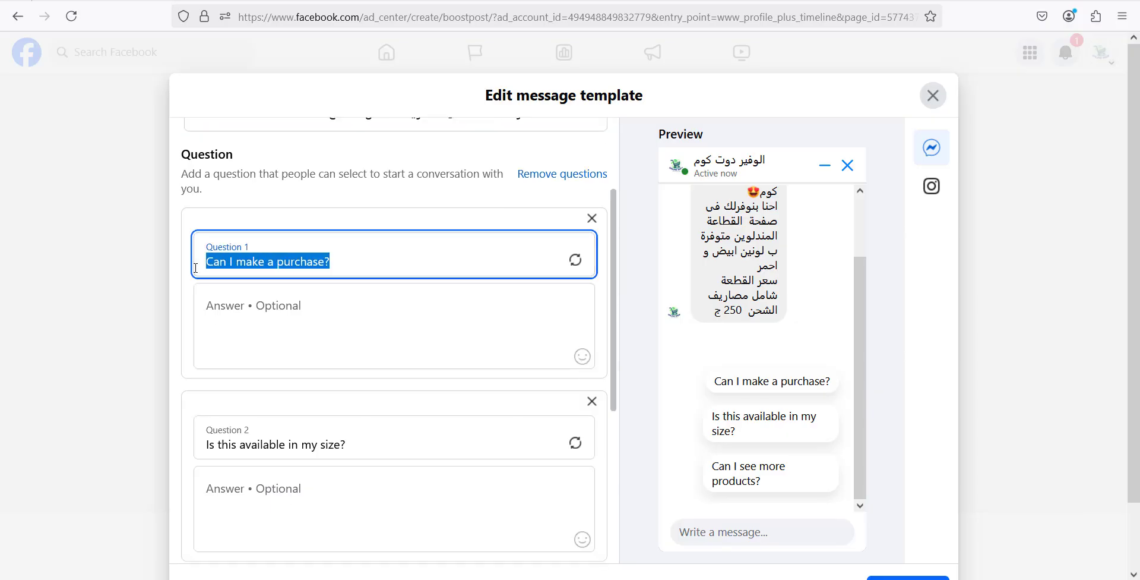
{"action": "type", "text": "عاوز اعرف سع"}
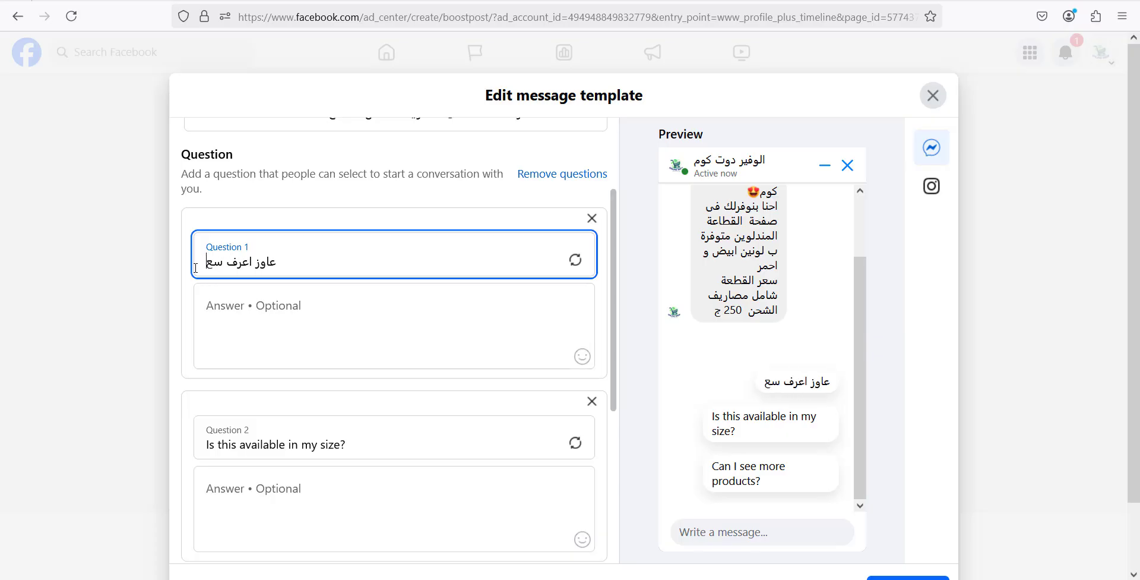
{"action": "type", "text": "ر المنتج كام ؟"}
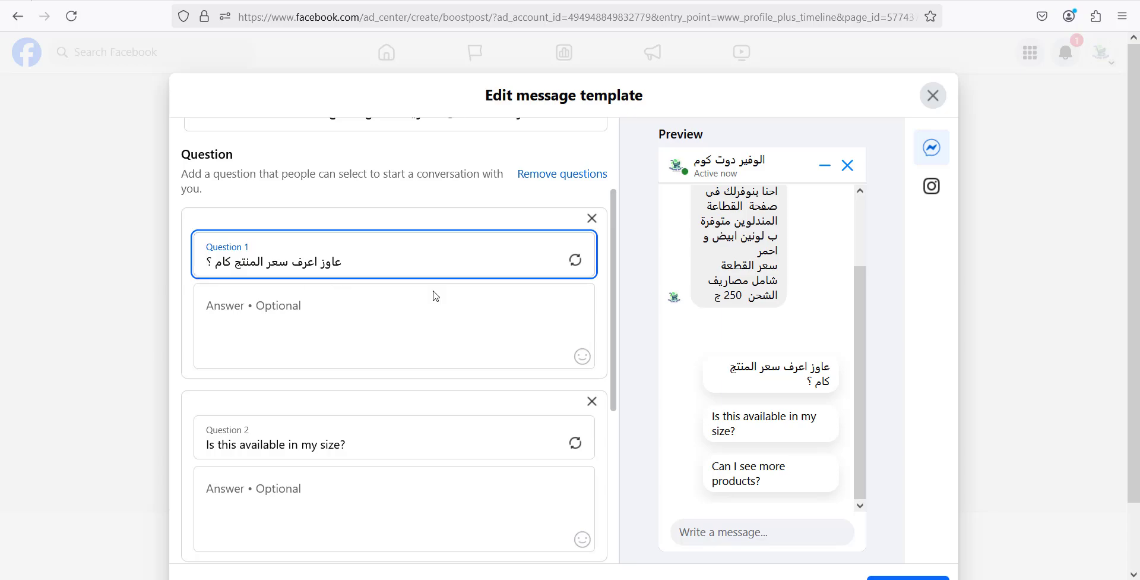
Enter "سعر المنتج يا فندم 250 ج شامل مصاريف الشحن حتى باب المنزل" as the answer to Question 1
{"action": "left_click", "coordinate": [370, 321]}
{"action": "type", "text": "سعر الم"}
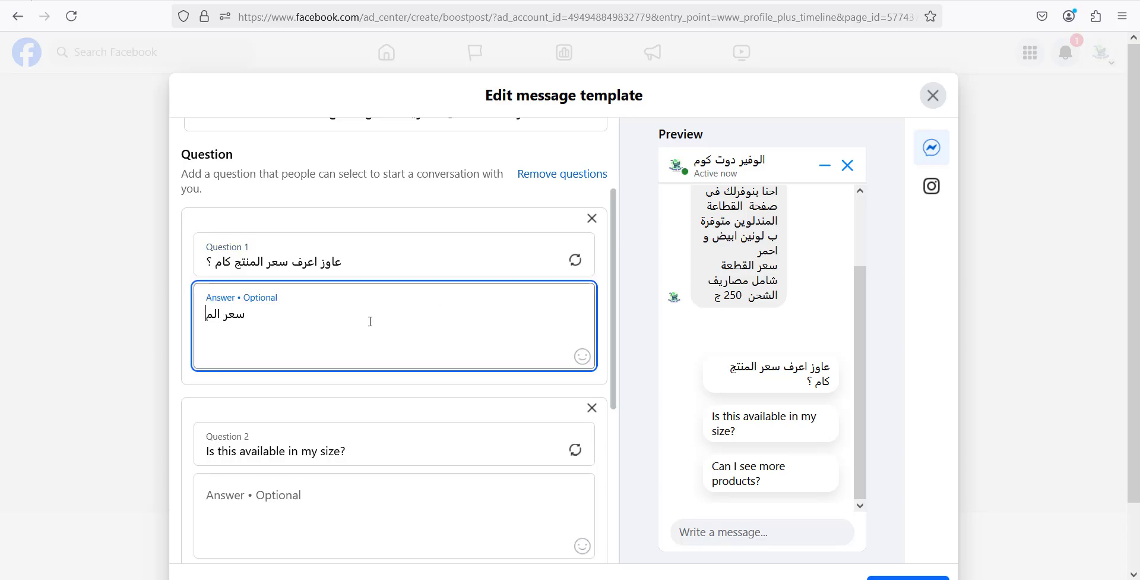
{"action": "type", "text": "نتج يا فندن"}
{"action": "key", "text": "BackSpace"}
{"action": "key", "text": "BackSpace"}
{"action": "type", "text": "م 250 ج شامل مص"}
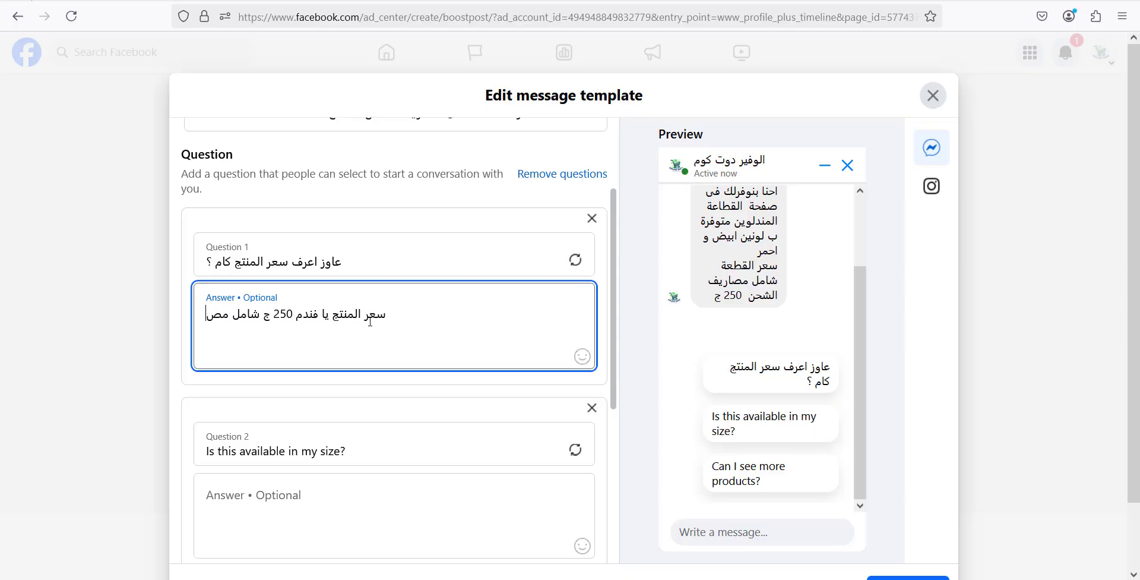
{"action": "type", "text": "اريف الشحن حتى"}
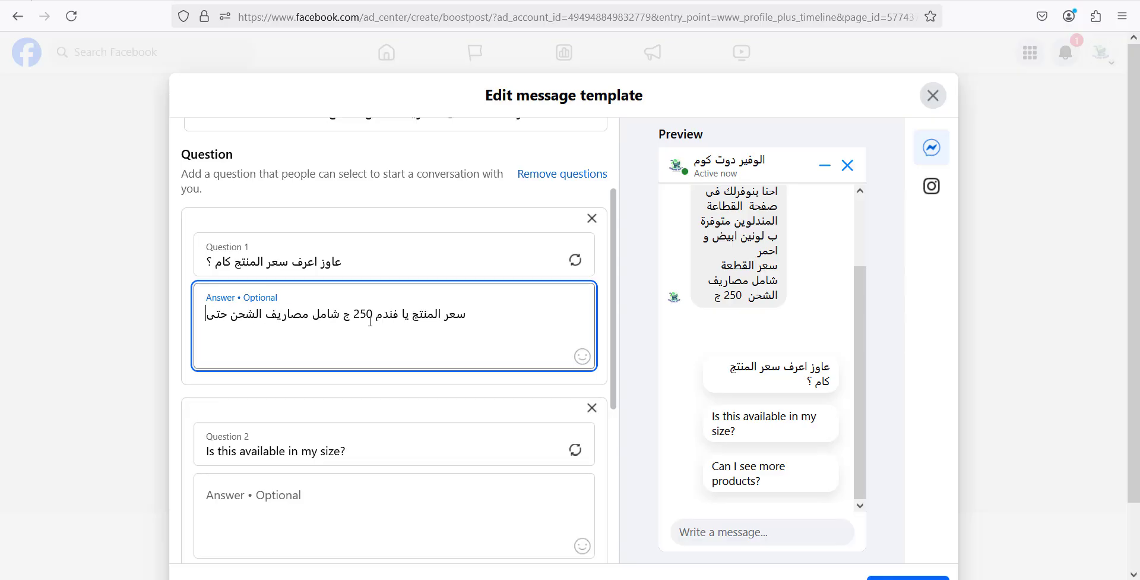
{"action": "type", "text": " باب المنزل"}
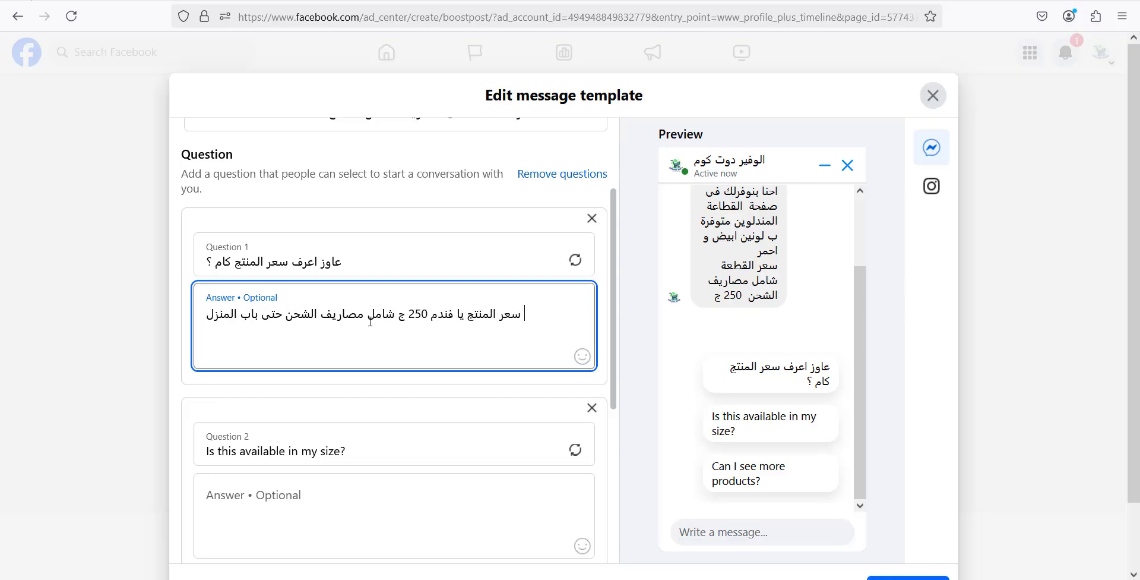
{"action": "left_click", "coordinate": [624, 333]}
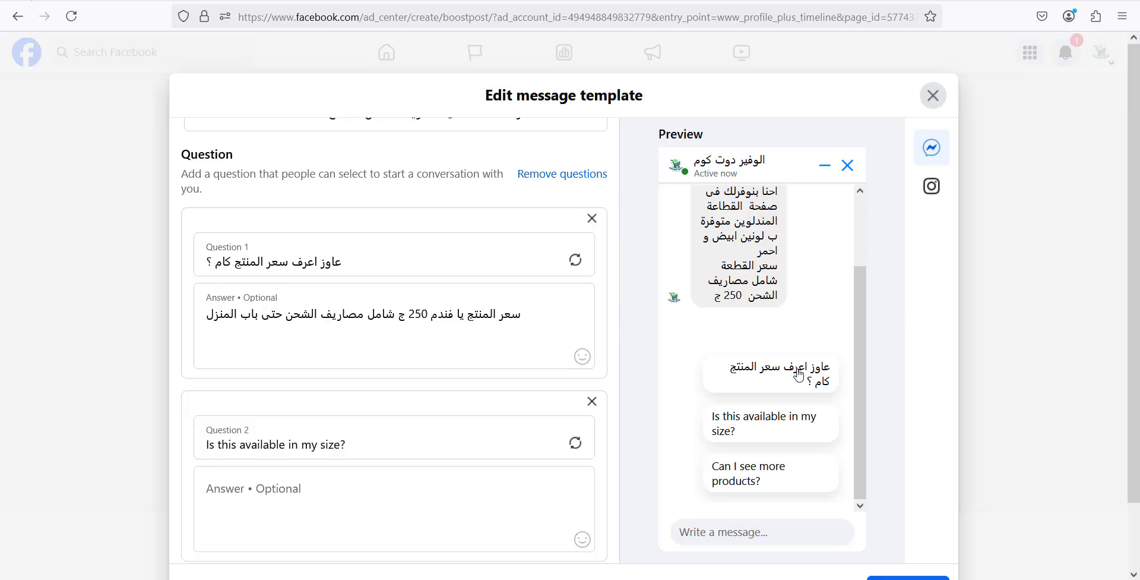
Review the greeting and first question in the message preview, along with the answer entered for Question 1
{"action": "scroll", "coordinate": [799, 374], "scroll_direction": "up", "scroll_amount": 3}
{"action": "left_click_drag", "start_coordinate": [779, 228], "coordinate": [700, 317]}
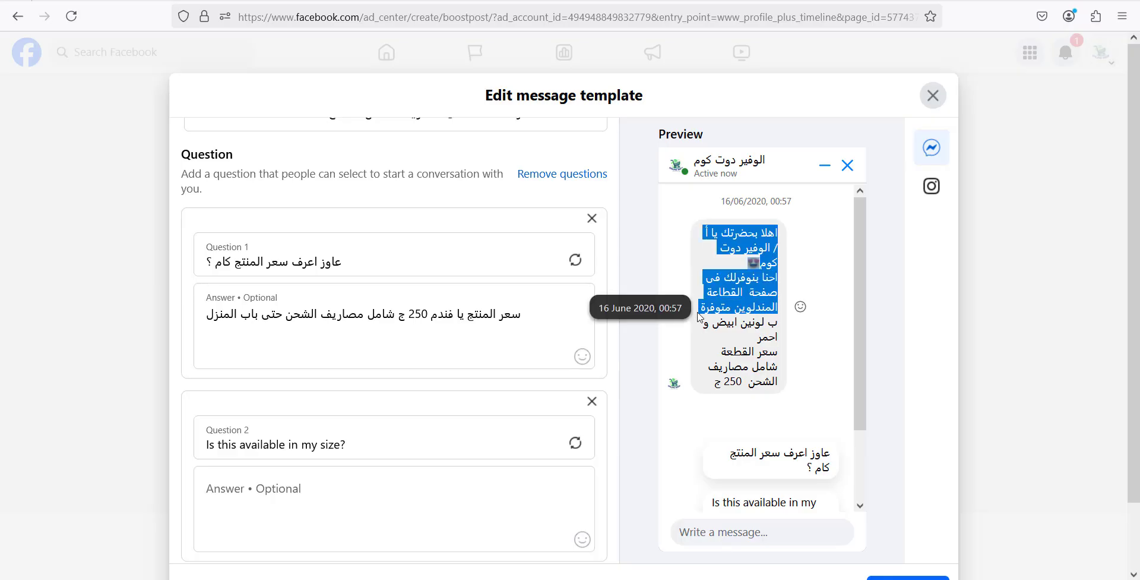
{"action": "left_click", "coordinate": [751, 350]}
{"action": "scroll", "coordinate": [772, 346], "scroll_direction": "down", "scroll_amount": 2}
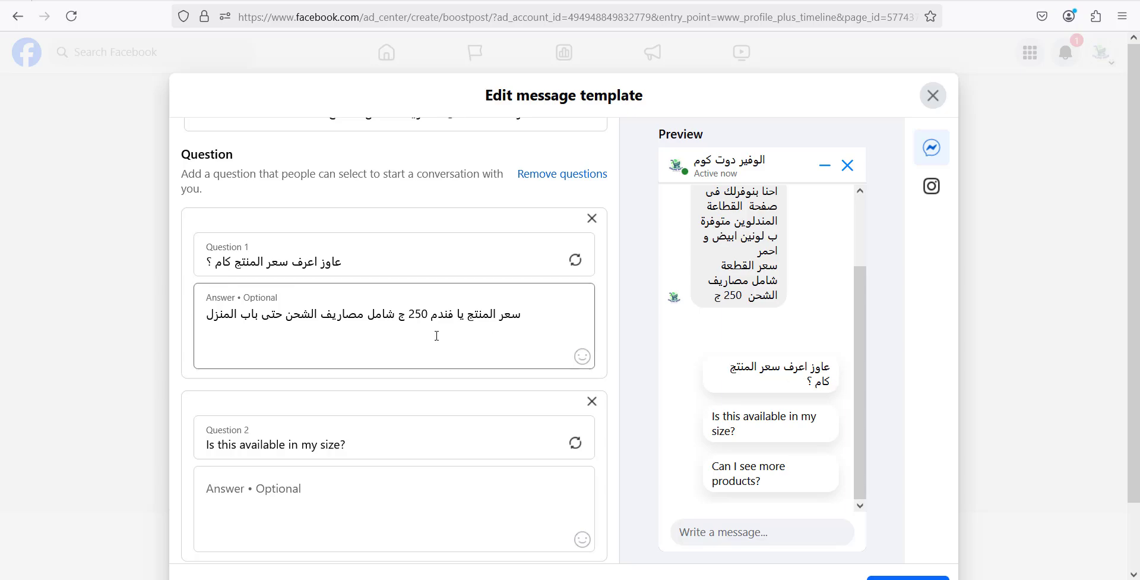
{"action": "triple_click", "coordinate": [392, 320]}
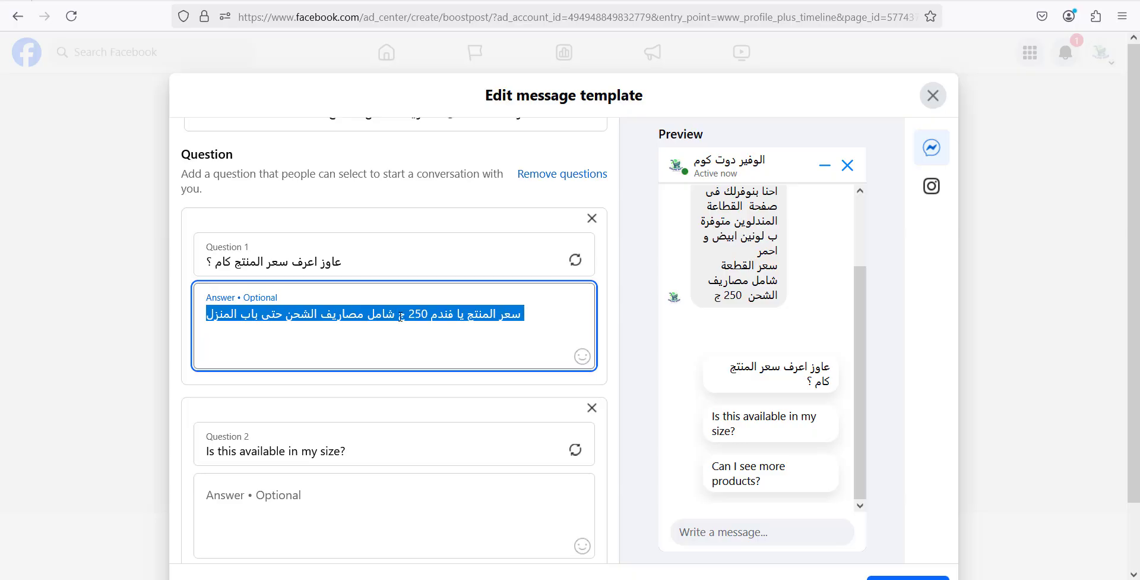
{"action": "left_click", "coordinate": [400, 315]}
Replace the text of Question 2 with "اية الالوان المتاحة ؟"
{"action": "scroll", "coordinate": [400, 347], "scroll_direction": "down", "scroll_amount": 2}
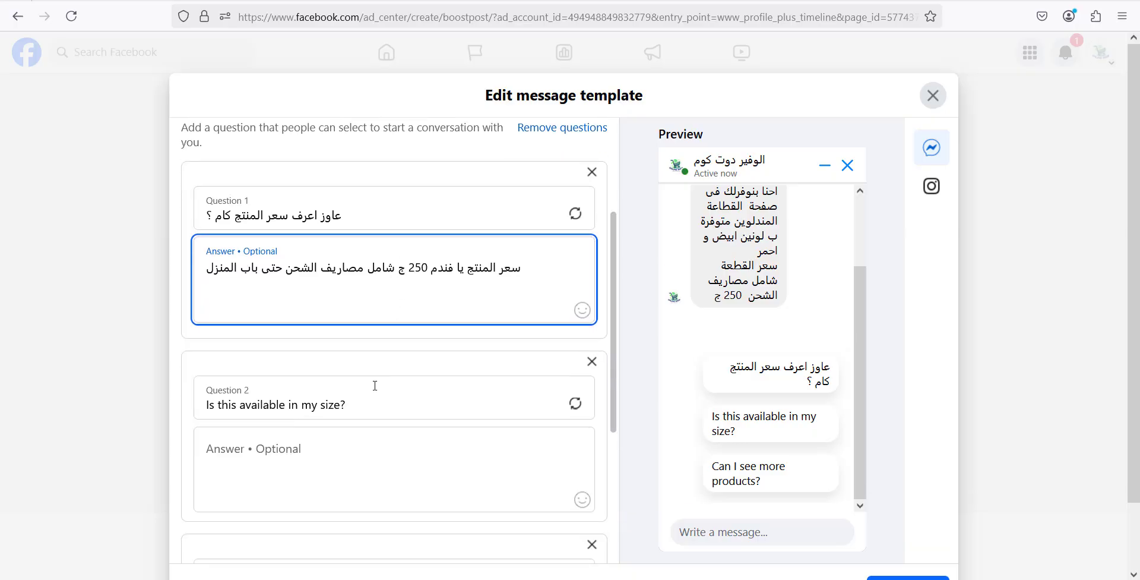
{"action": "triple_click", "coordinate": [376, 383]}
{"action": "key", "text": "BackSpace"}
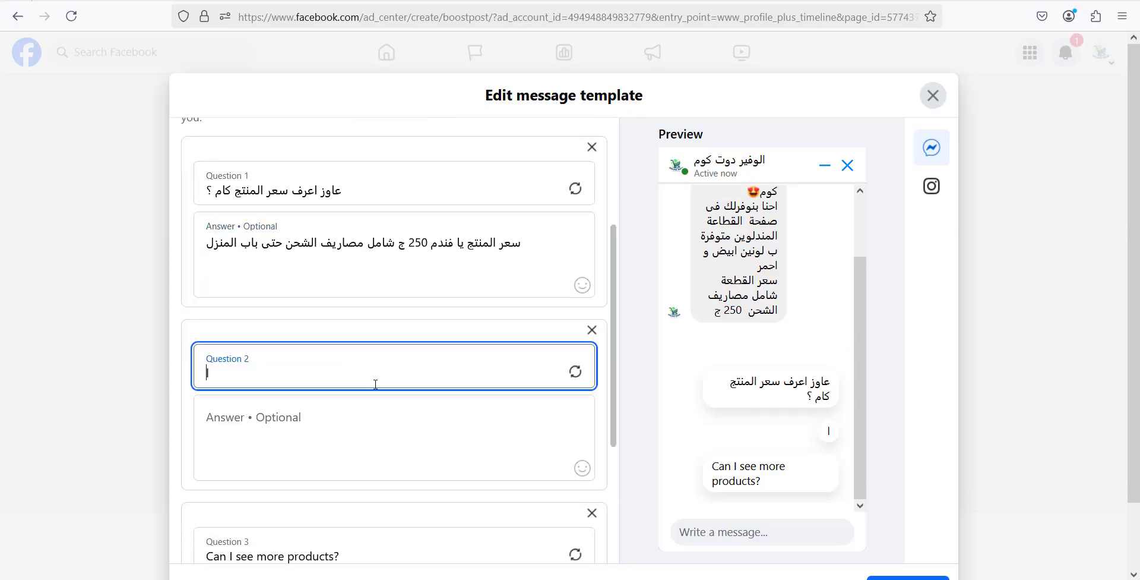
{"action": "type", "text": "اية الالوان المتاحة ؟؟"}
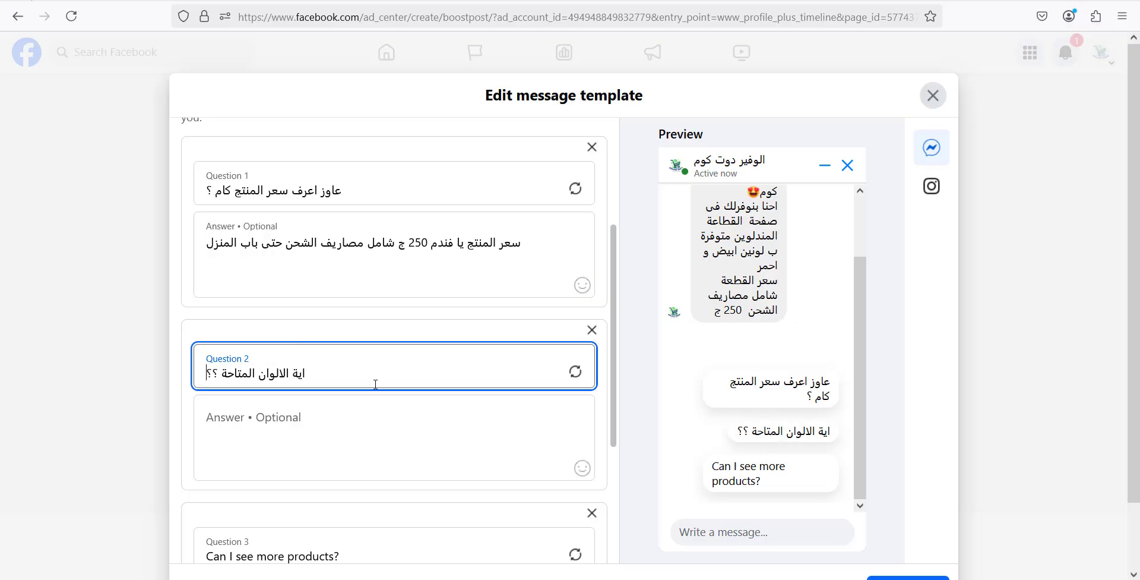
{"action": "key", "text": "BackSpace"}
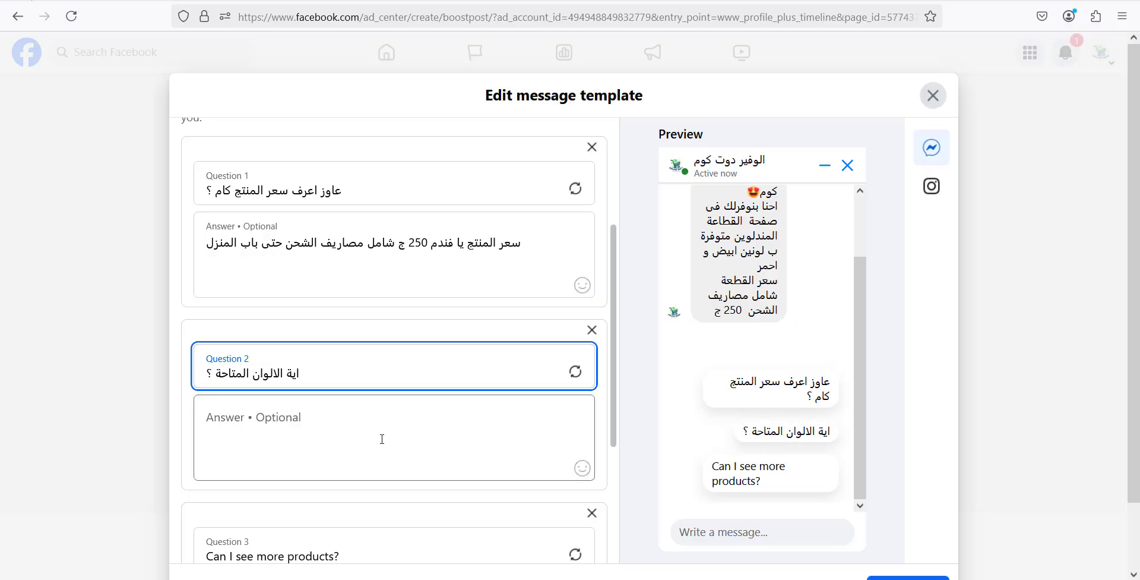
Enter "متوفر عندنا لونين ابيض و احمر" as the answer to Question 2
{"action": "left_click", "coordinate": [382, 425]}
{"action": "type", "text": "متوف"}
{"action": "type", "text": "ندما"}
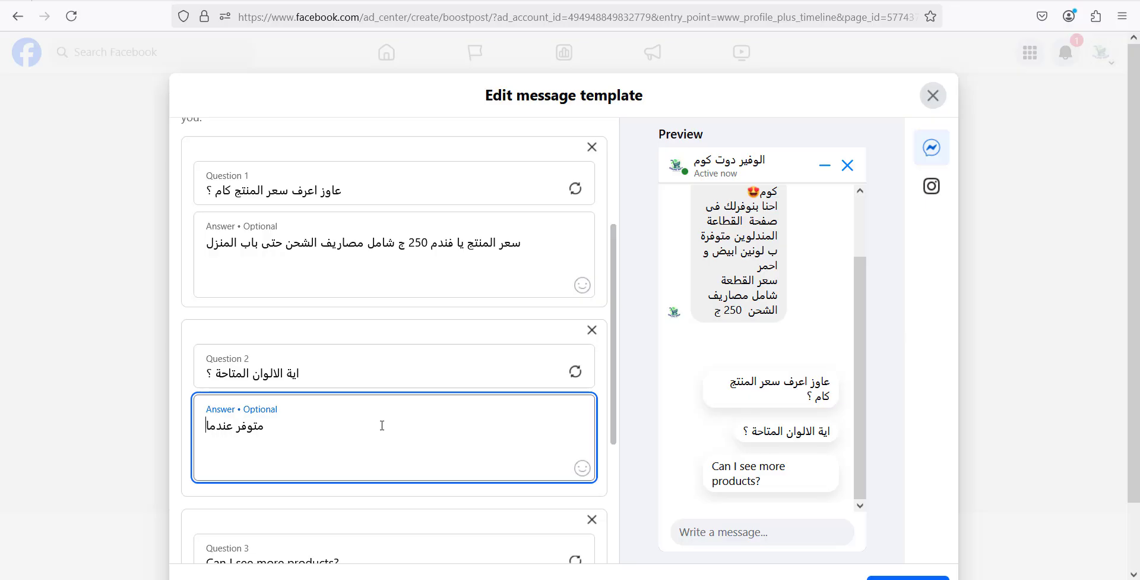
{"action": "key", "text": "BackSpace"}
{"action": "key", "text": "BackSpace"}
{"action": "type", "text": "نا لونين اب"}
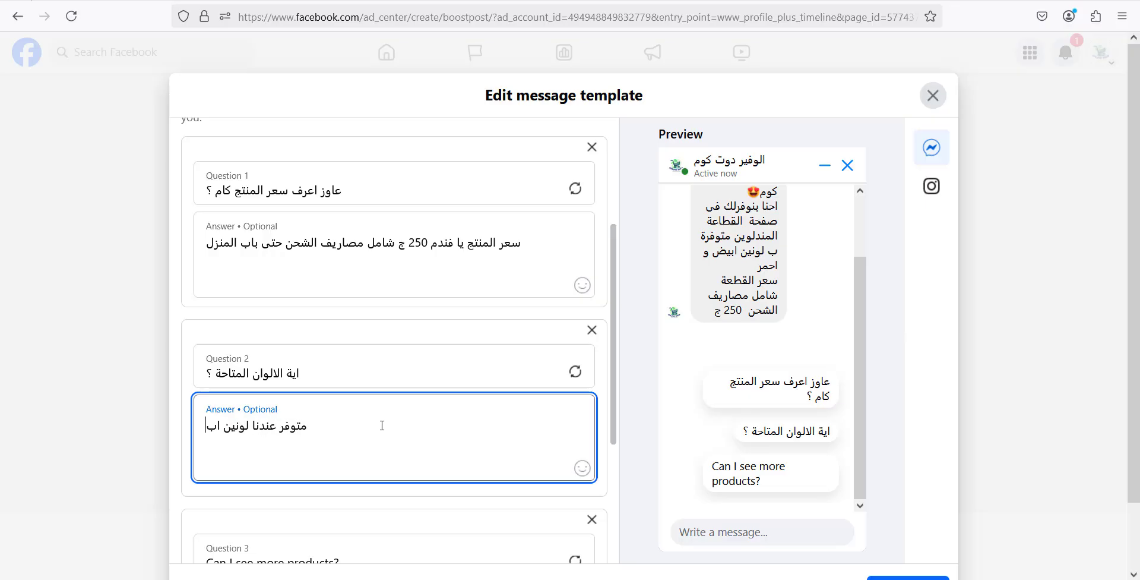
{"action": "type", "text": "يض و احمر"}
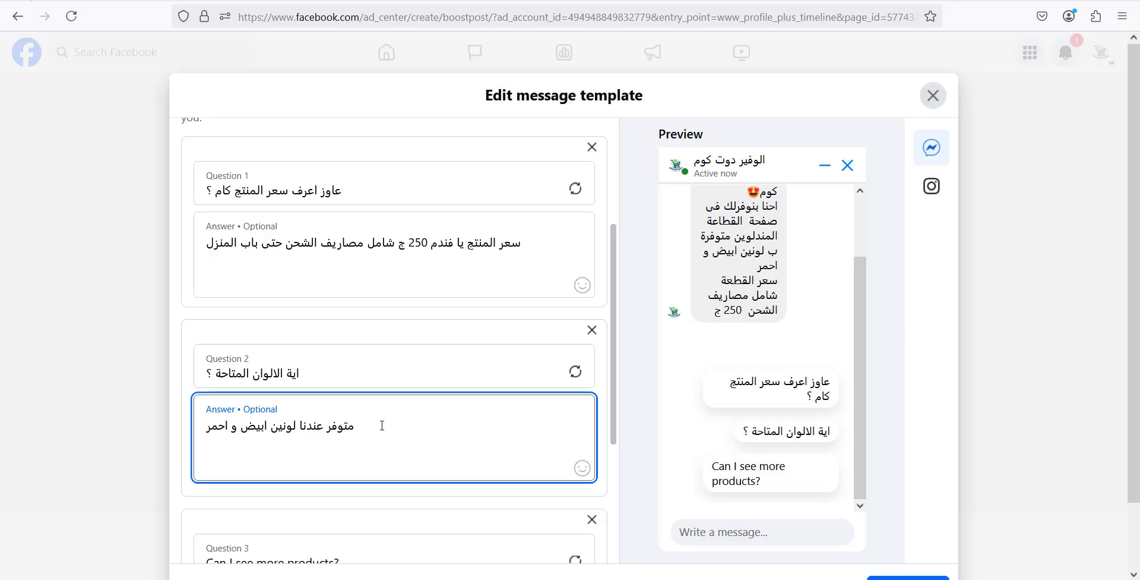
Replace the text of Question 3 with "سعر الشحن كام ؟"
{"action": "scroll", "coordinate": [521, 308], "scroll_direction": "down", "scroll_amount": 2}
{"action": "left_click", "coordinate": [386, 423]}
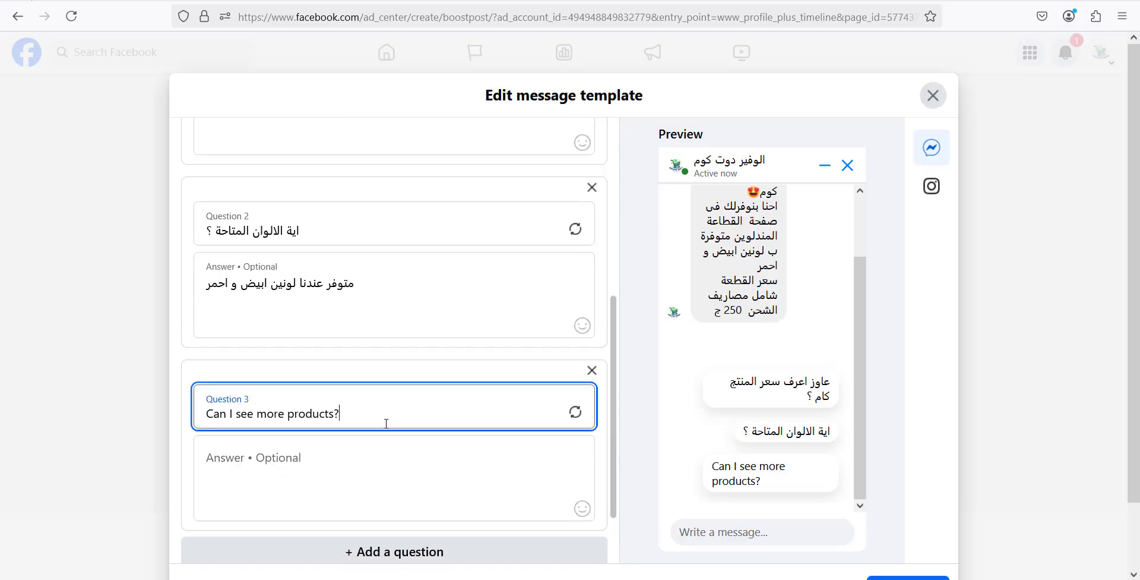
{"action": "key", "text": "ctrl+a"}
{"action": "type", "text": "سعر الش"}
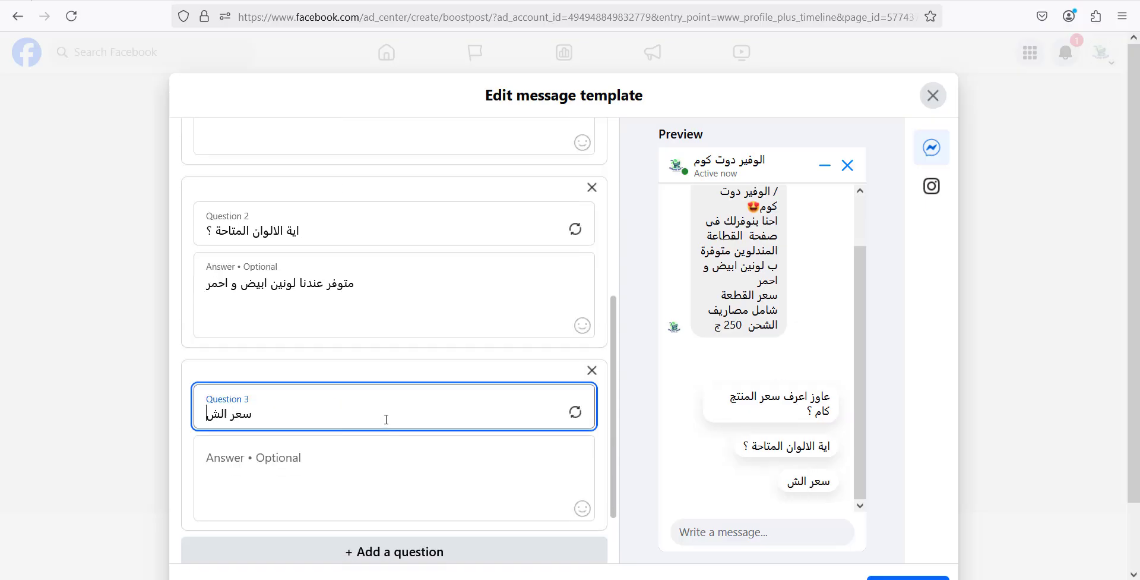
{"action": "type", "text": "حن كام ؟"}
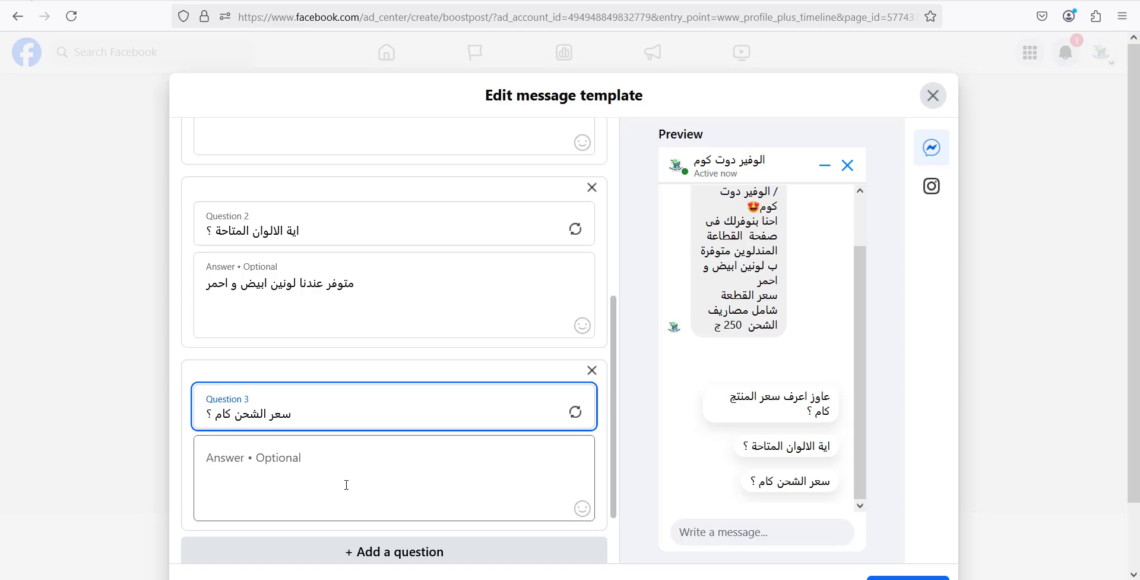
Enter "سعر الشحن مجانى داخل تمن القطعة" as the answer to Question 3
{"action": "left_click", "coordinate": [346, 484]}
{"action": "type", "text": "سعر الشحن "}
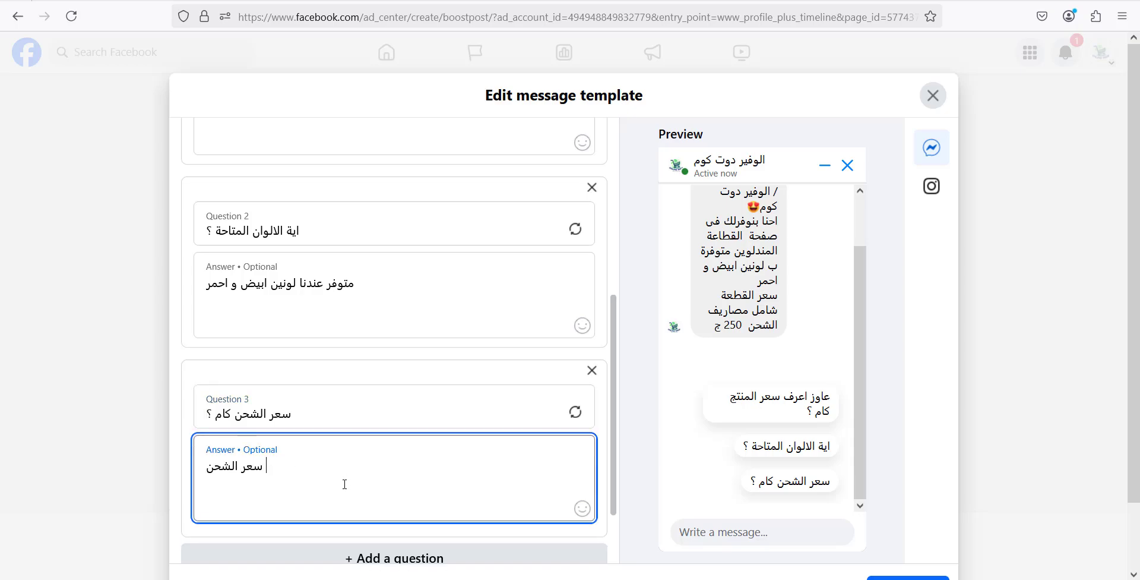
{"action": "type", "text": "مجانى داخ"}
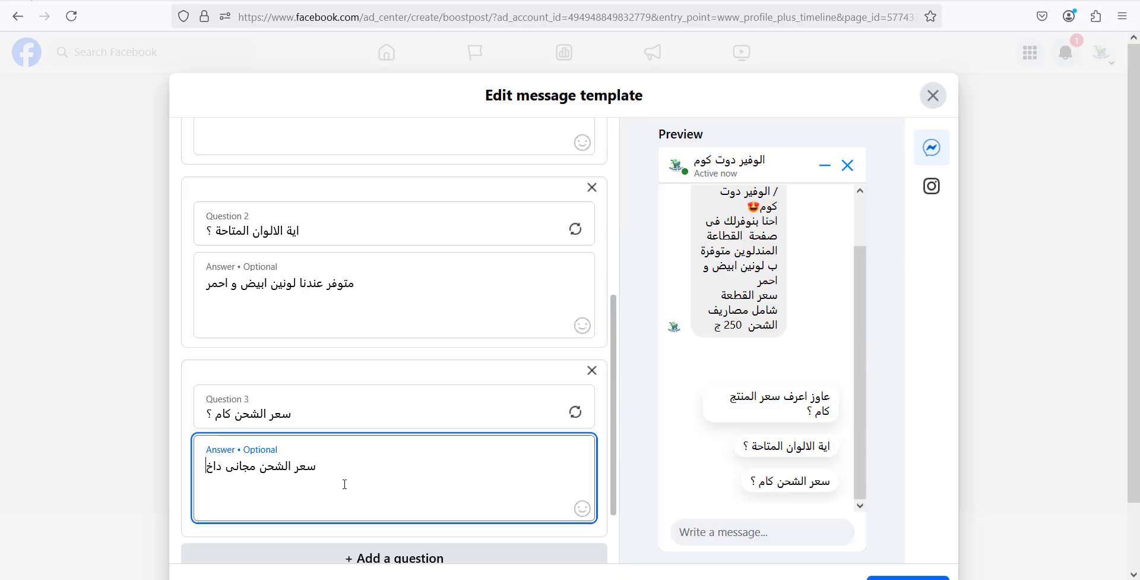
{"action": "type", "text": "ل تمن القطع"}
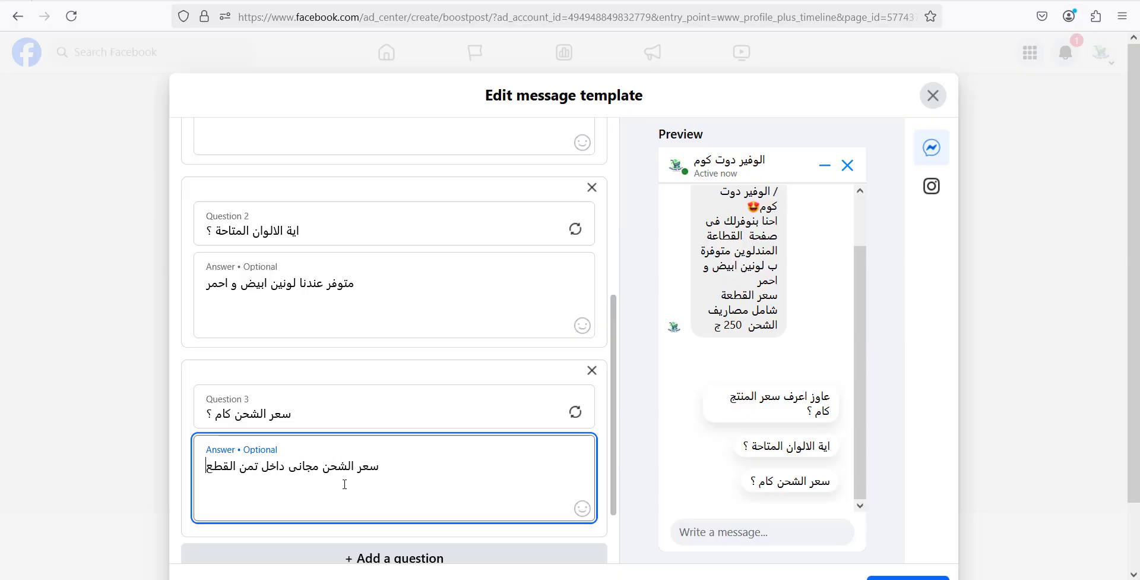
{"action": "type", "text": "ة"}
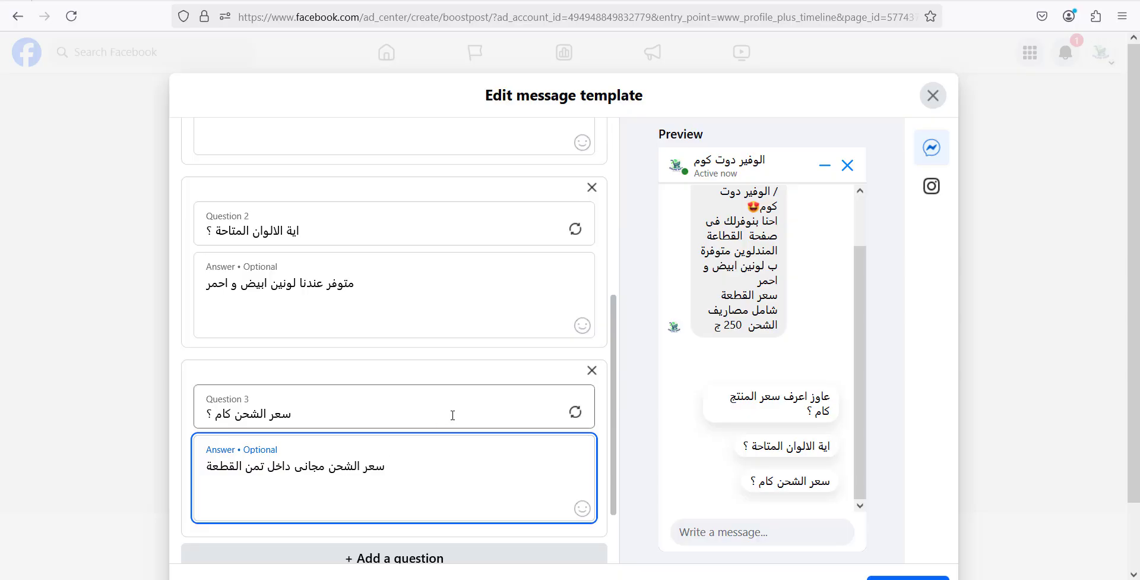
Review the greeting in the message preview, including its price and shipping text, and the three questions below it
{"action": "scroll", "coordinate": [741, 391], "scroll_direction": "up", "scroll_amount": 2}
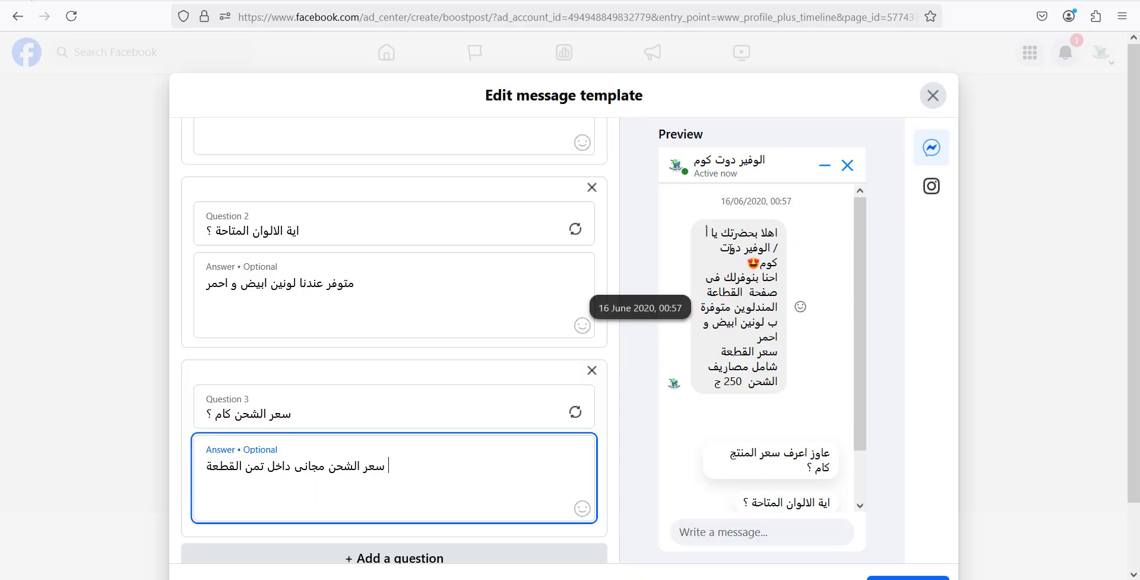
{"action": "left_click", "coordinate": [753, 250]}
{"action": "left_click_drag", "start_coordinate": [755, 252], "coordinate": [710, 263]}
{"action": "left_click", "coordinate": [760, 328]}
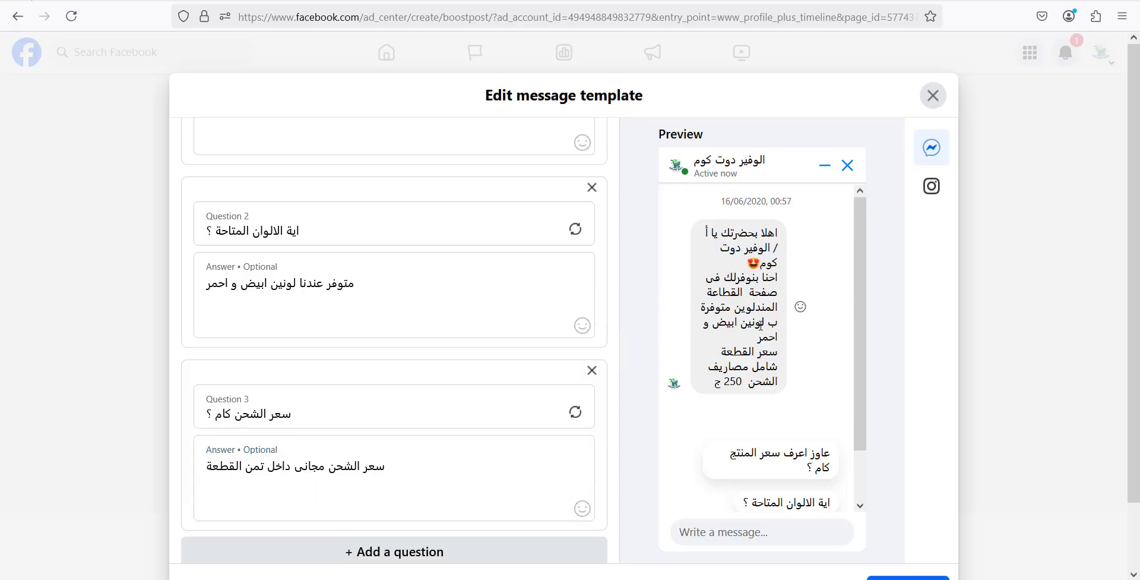
{"action": "left_click_drag", "start_coordinate": [774, 277], "coordinate": [704, 383]}
{"action": "left_click", "coordinate": [712, 365]}
{"action": "triple_click", "coordinate": [732, 388]}
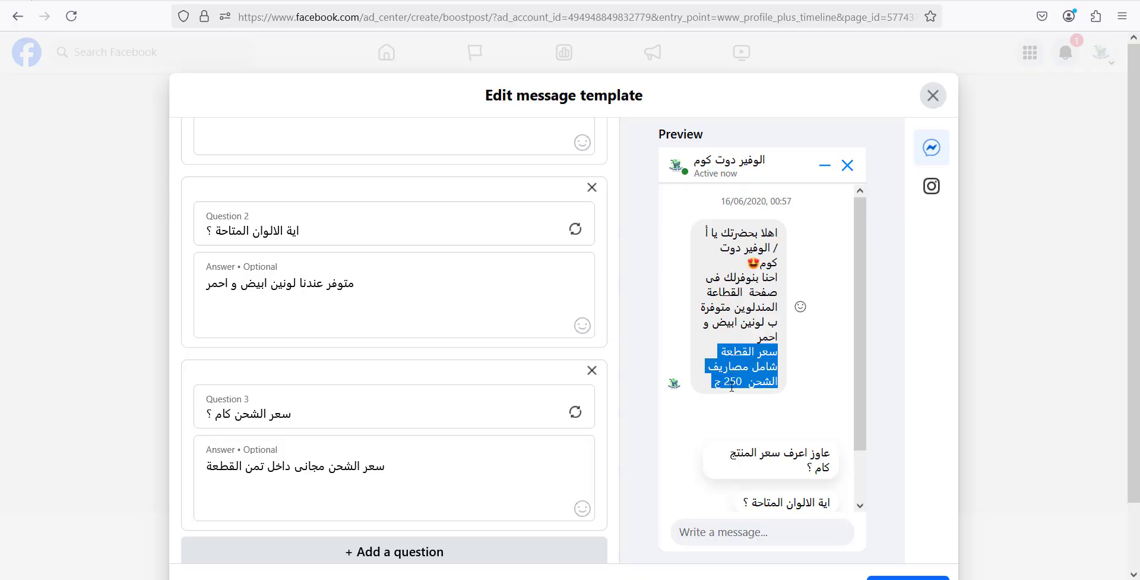
{"action": "scroll", "coordinate": [757, 408], "scroll_direction": "down", "scroll_amount": 2}
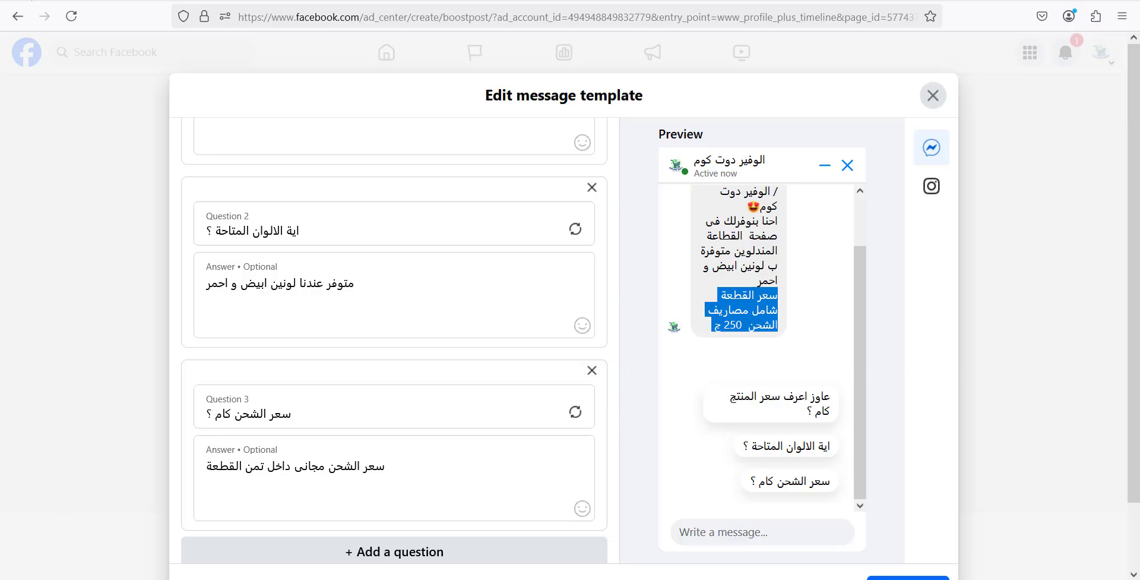
Write "faq" and "Frequenlty asked questions" in a blank Notepad document and close it without saving
{"action": "key", "text": "super"}
{"action": "type", "text": "نخفث"}
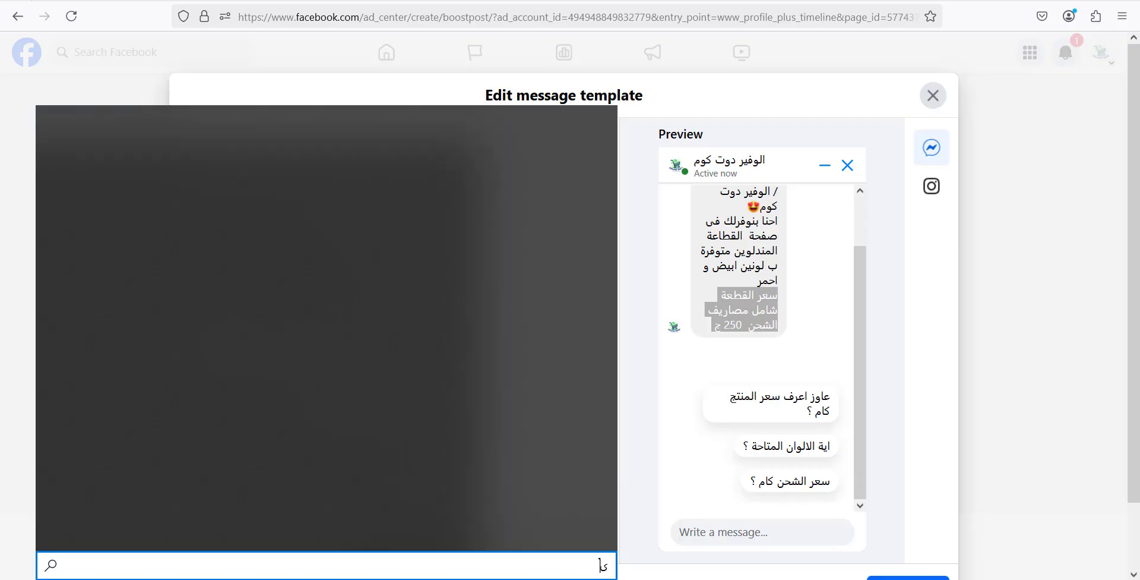
{"action": "left_click", "coordinate": [153, 178]}
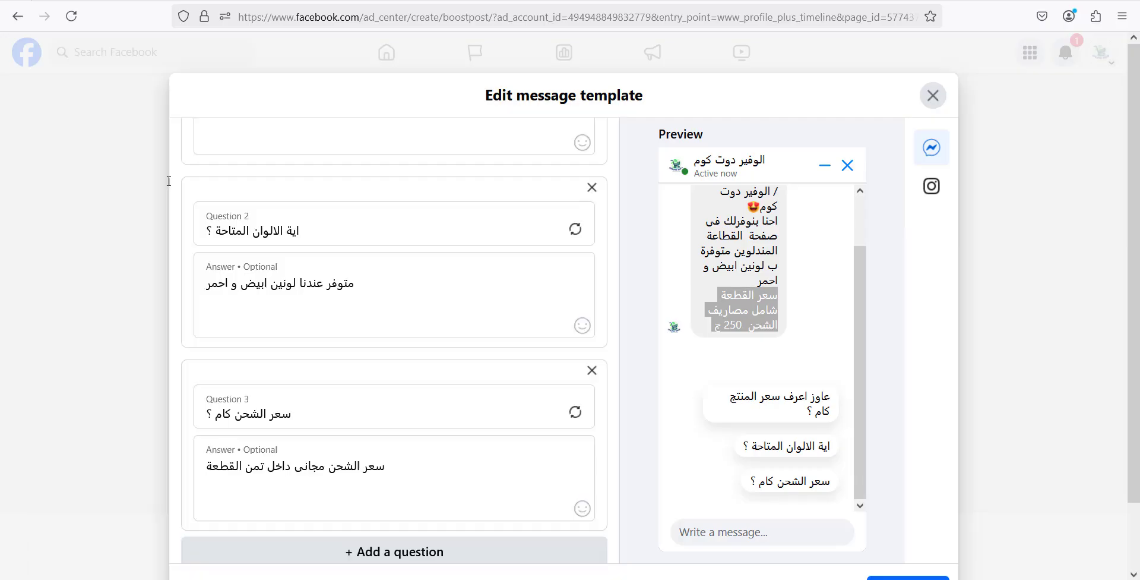
{"action": "type", "text": "faq "}
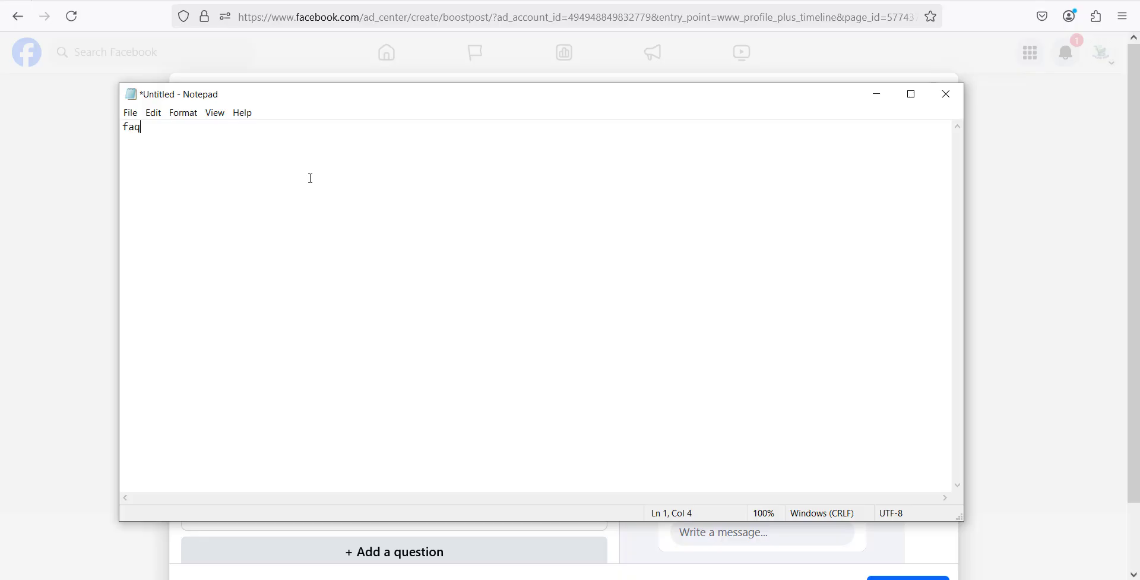
{"action": "type", "text": "Frequenlty asked qur"}
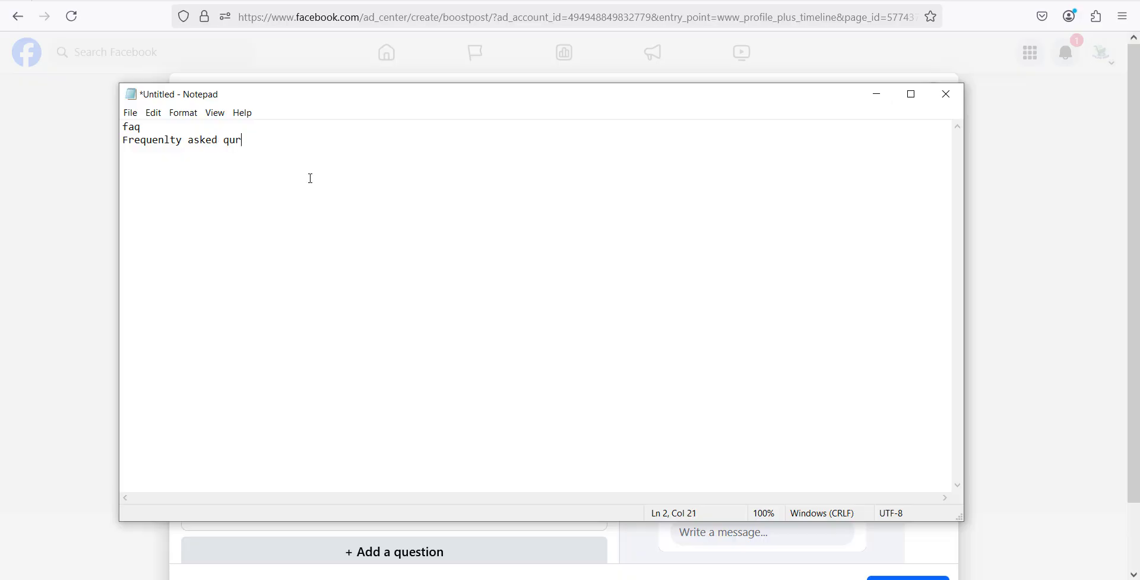
{"action": "key", "text": "BackSpace"}
{"action": "type", "text": "estions"}
{"action": "left_click", "coordinate": [139, 141]}
{"action": "left_click", "coordinate": [946, 94]}
{"action": "left_click", "coordinate": [598, 285]}
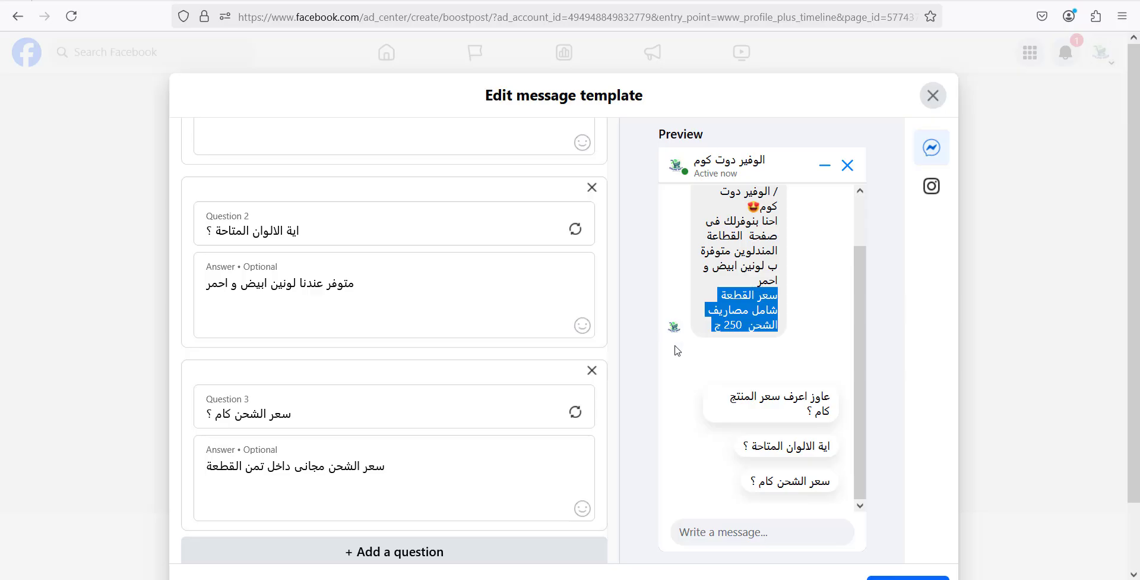
Add Question 4 with the text "خامة المنتج اية ؟" and the filler answer "قبقصبصبص"
{"action": "scroll", "coordinate": [678, 349], "scroll_direction": "down", "scroll_amount": 2}
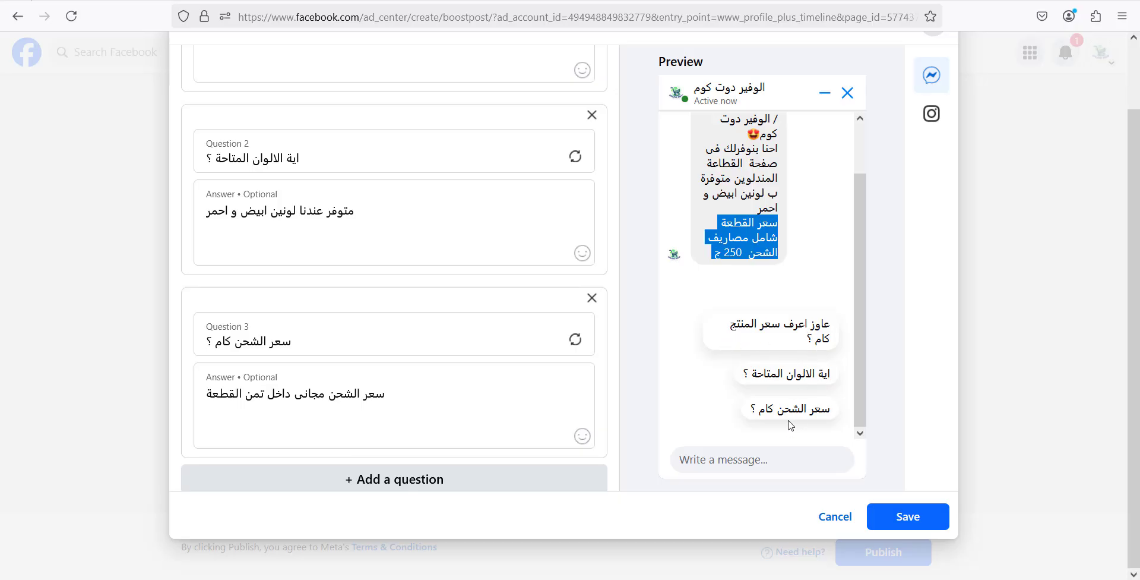
{"action": "scroll", "coordinate": [428, 378], "scroll_direction": "down", "scroll_amount": 2}
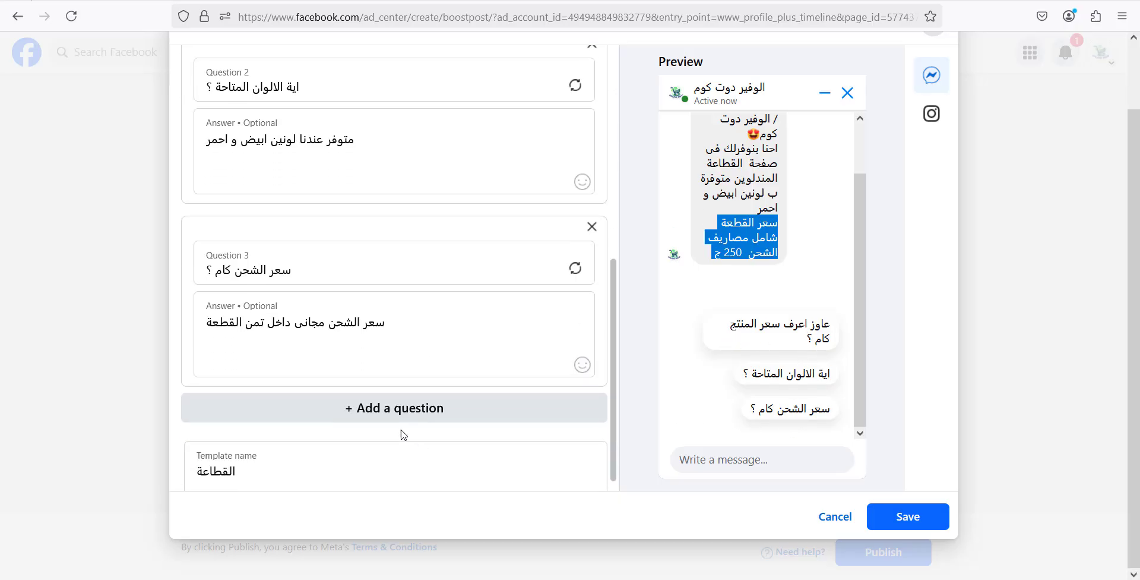
{"action": "left_click", "coordinate": [400, 407]}
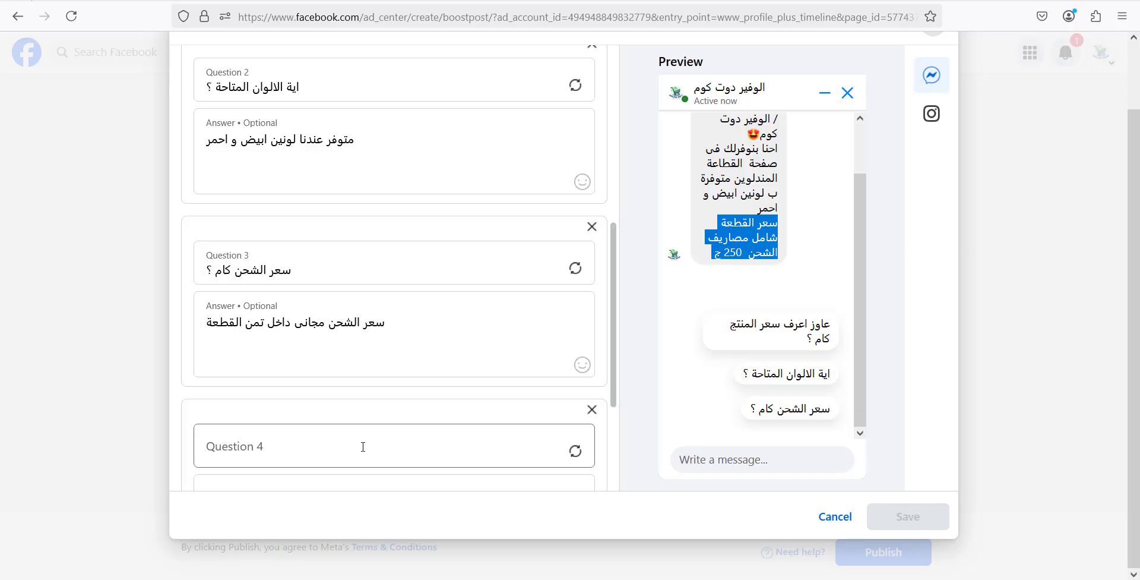
{"action": "scroll", "coordinate": [361, 450], "scroll_direction": "down", "scroll_amount": 1}
{"action": "left_click", "coordinate": [369, 394]}
{"action": "type", "text": "ohlm"}
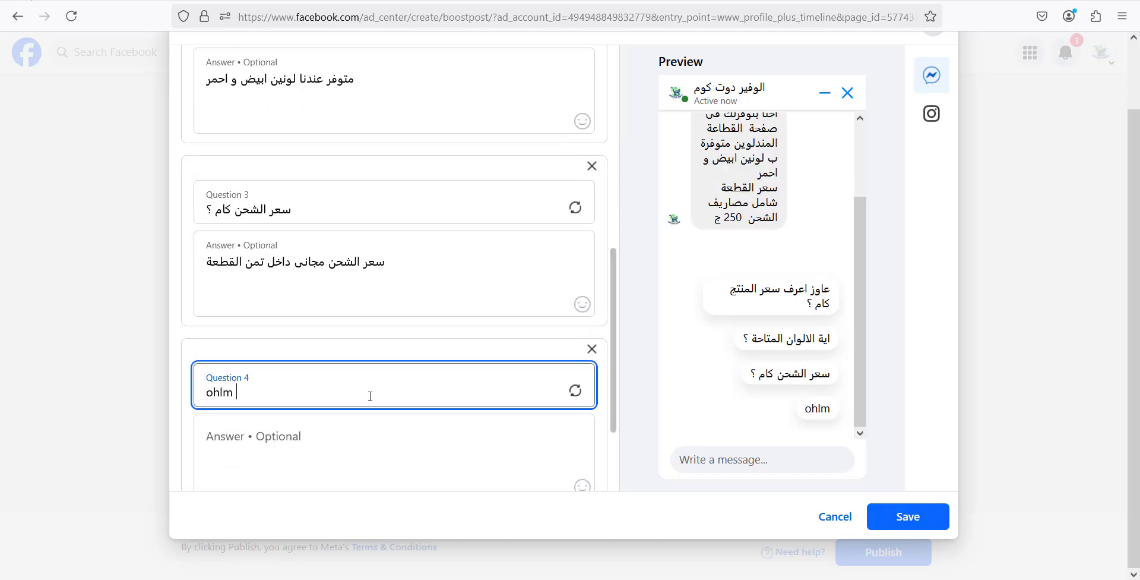
{"action": "key", "text": "BackSpace"}
{"action": "key", "text": "BackSpace"}
{"action": "key", "text": "BackSpace"}
{"action": "key", "text": "BackSpace"}
{"action": "key", "text": "BackSpace"}
{"action": "type", "text": "خامة المنتج اية ؟"}
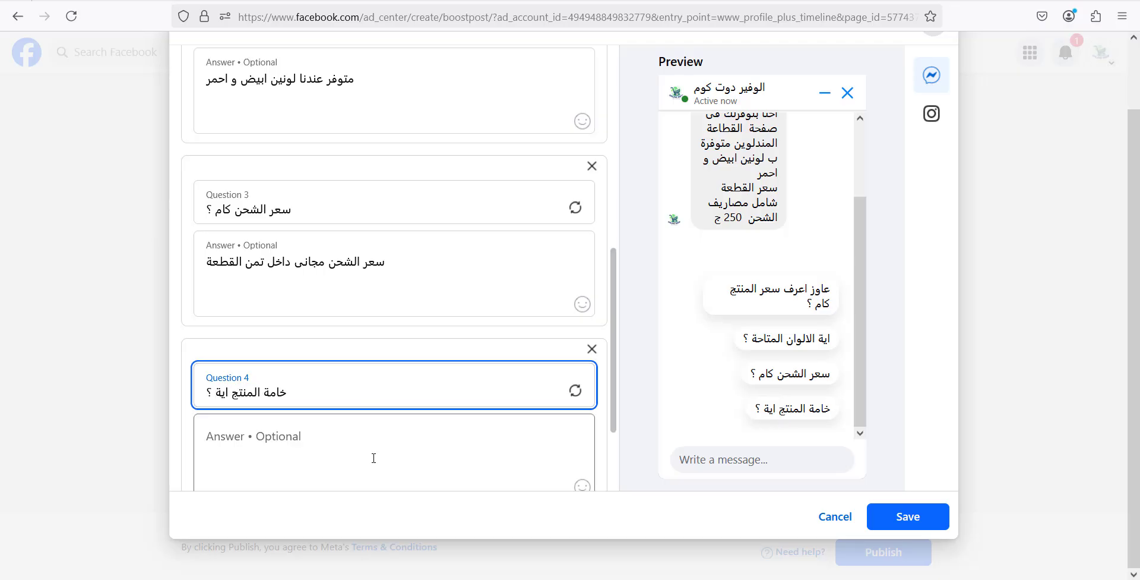
{"action": "left_click", "coordinate": [373, 457]}
{"action": "type", "text": "قبقصبصبص"}
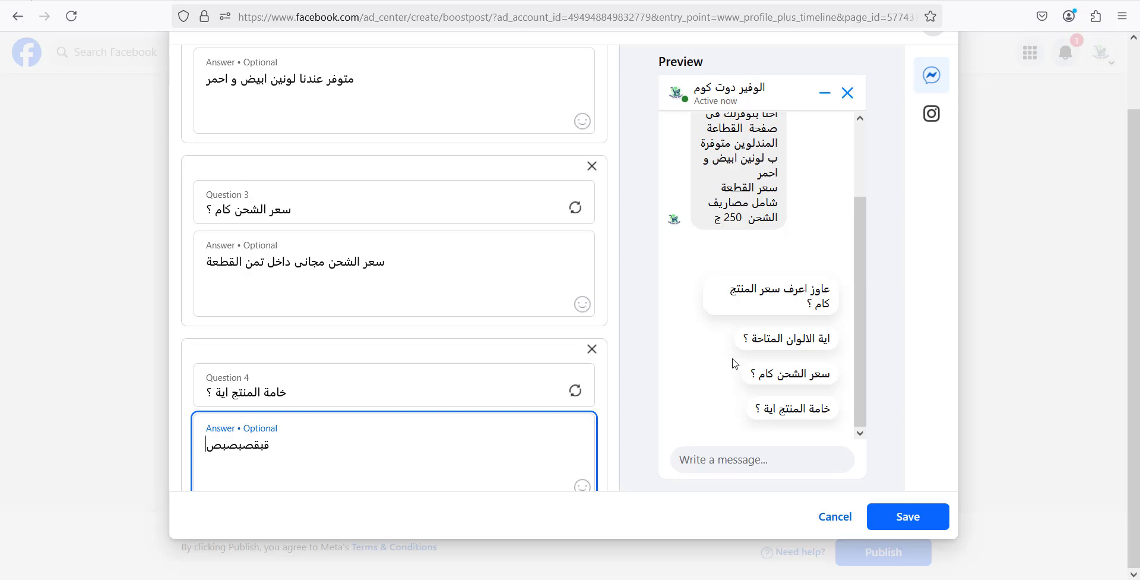
Remove Question 4 and Question 3 from the message template
{"action": "left_click", "coordinate": [592, 349]}
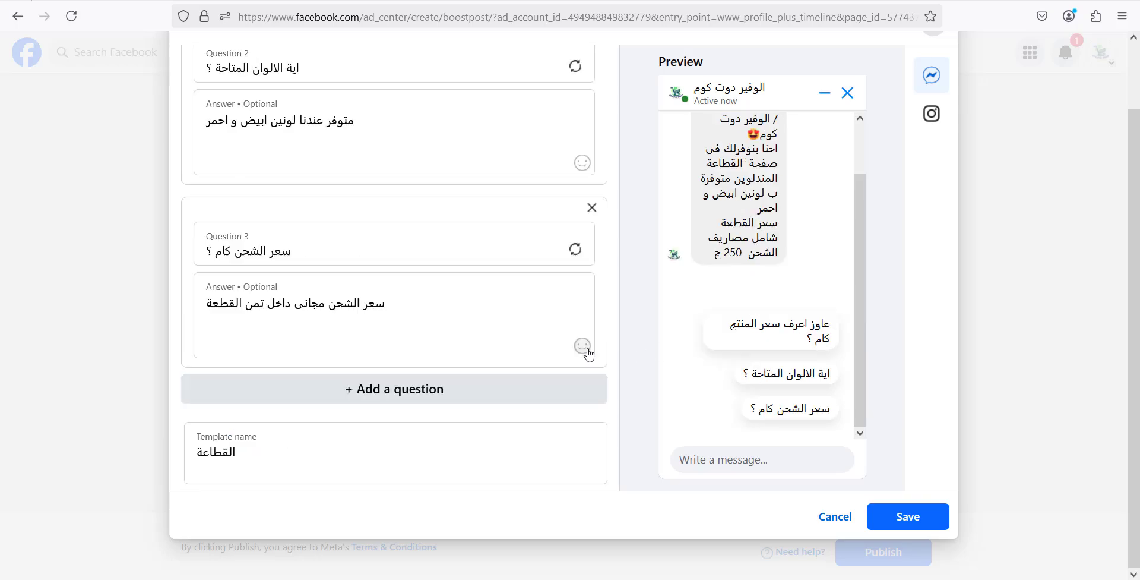
{"action": "left_click", "coordinate": [592, 207]}
{"action": "scroll", "coordinate": [653, 275], "scroll_direction": "up", "scroll_amount": 2}
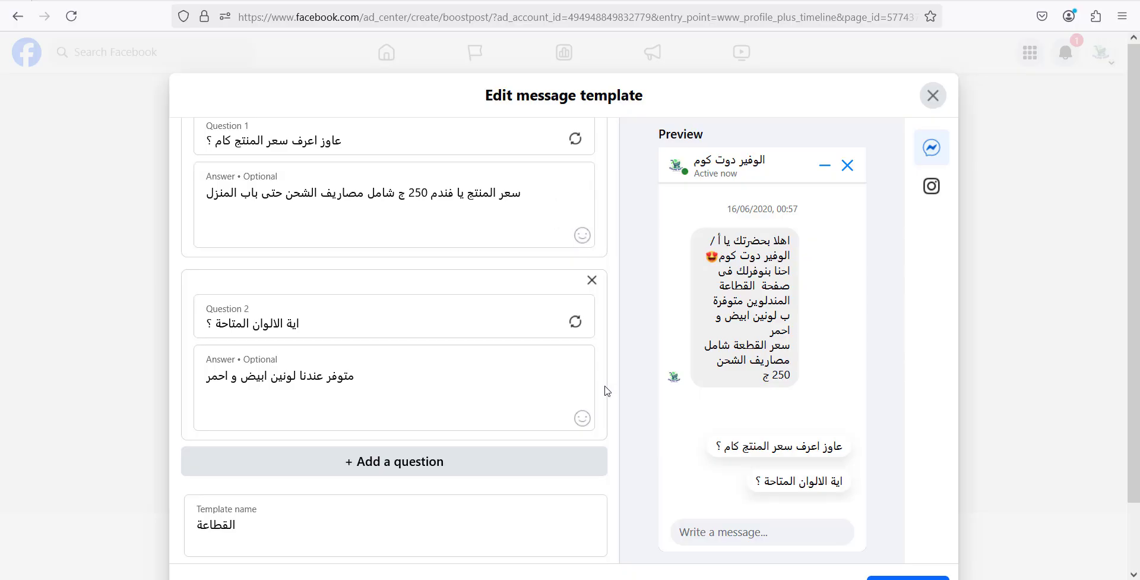
{"action": "scroll", "coordinate": [609, 383], "scroll_direction": "up", "scroll_amount": 4}
{"action": "scroll", "coordinate": [608, 386], "scroll_direction": "down", "scroll_amount": 5}
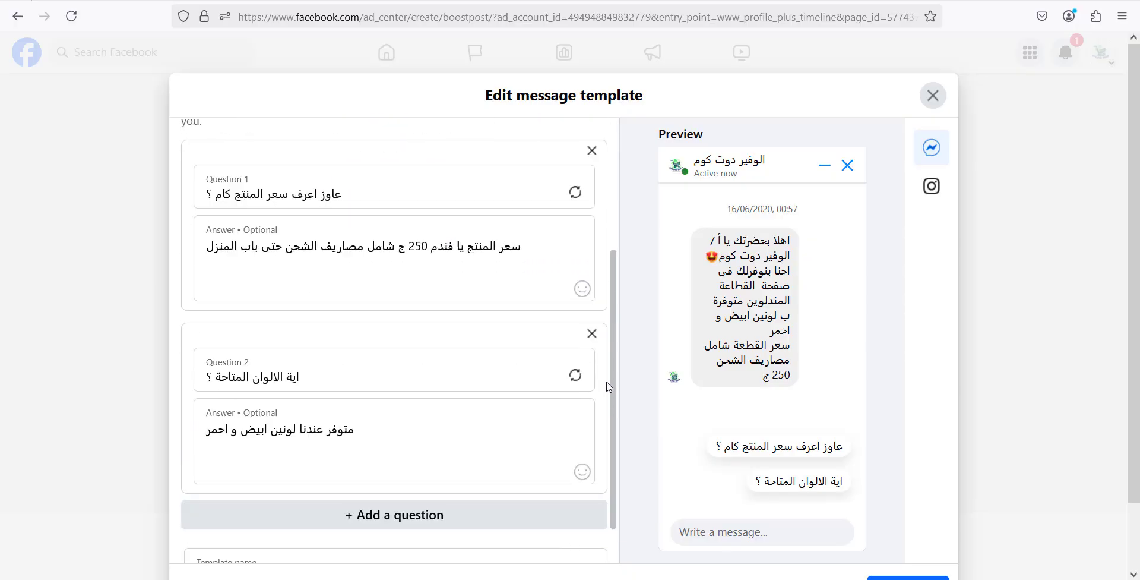
Check the template name "القطاعة" and the remaining questions, and save the message template
{"action": "double_click", "coordinate": [256, 526]}
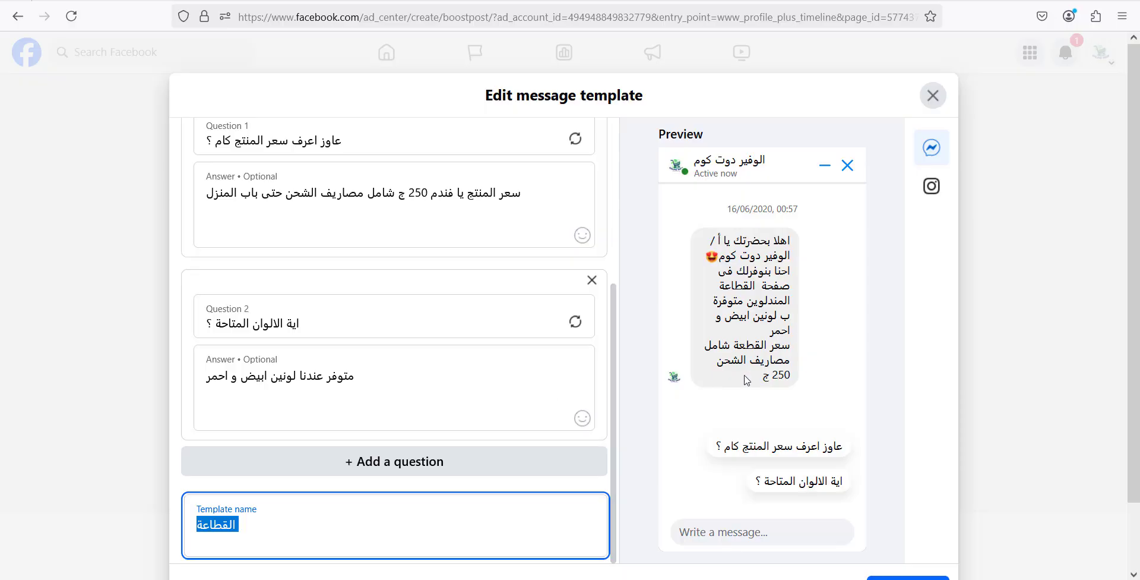
{"action": "scroll", "coordinate": [256, 527], "scroll_direction": "down", "scroll_amount": 2}
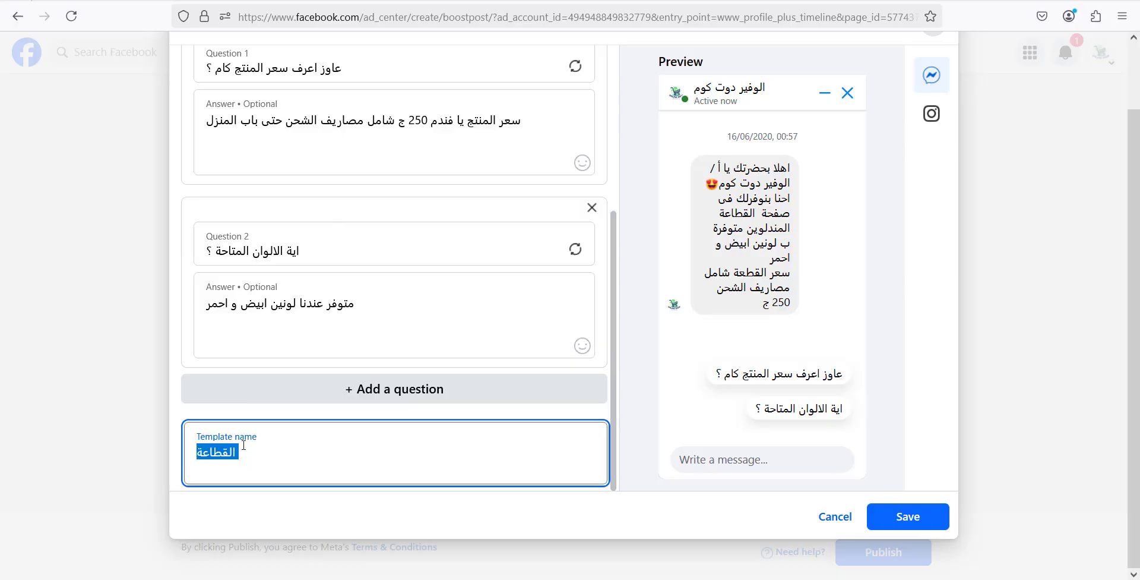
{"action": "scroll", "coordinate": [321, 380], "scroll_direction": "up", "scroll_amount": 4}
{"action": "scroll", "coordinate": [395, 322], "scroll_direction": "down", "scroll_amount": 4}
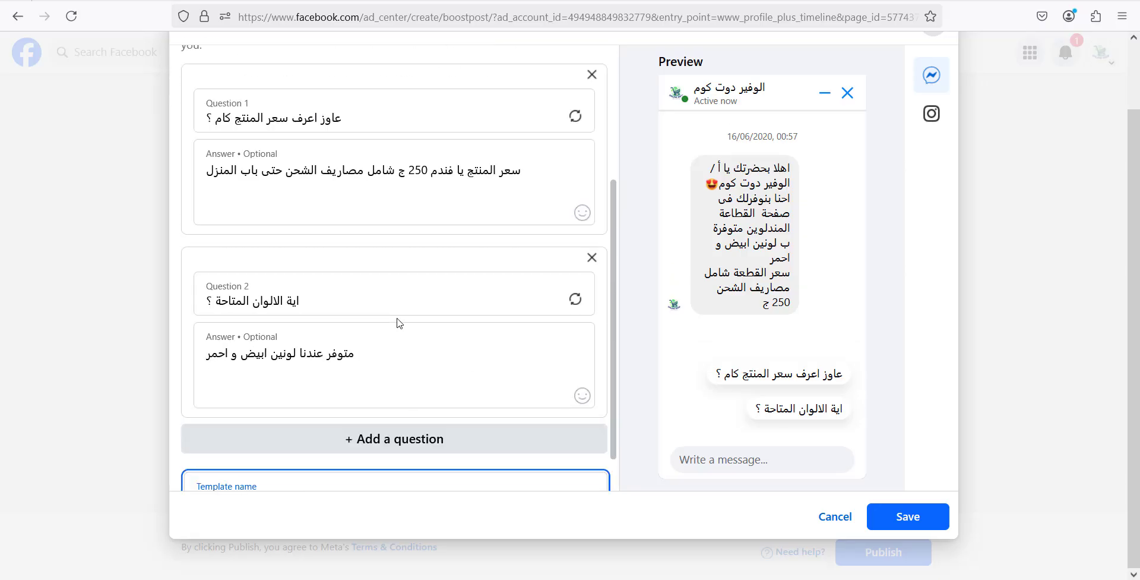
{"action": "left_click", "coordinate": [896, 520]}
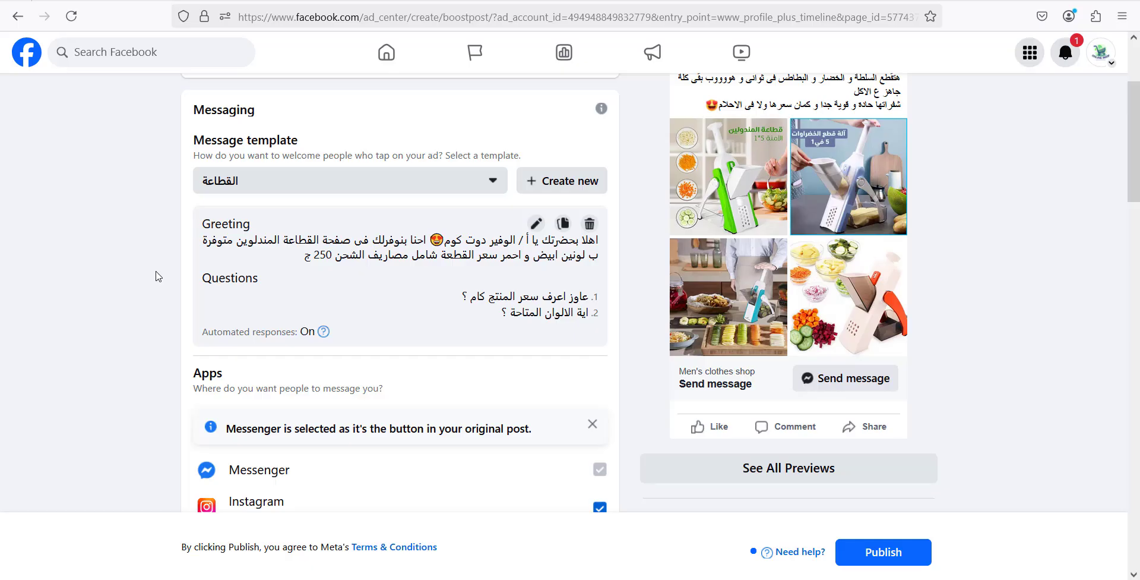
Review the ad's goal, the selected message template and the messaging apps offered for the boosted post
{"action": "scroll", "coordinate": [348, 244], "scroll_direction": "up", "scroll_amount": 3}
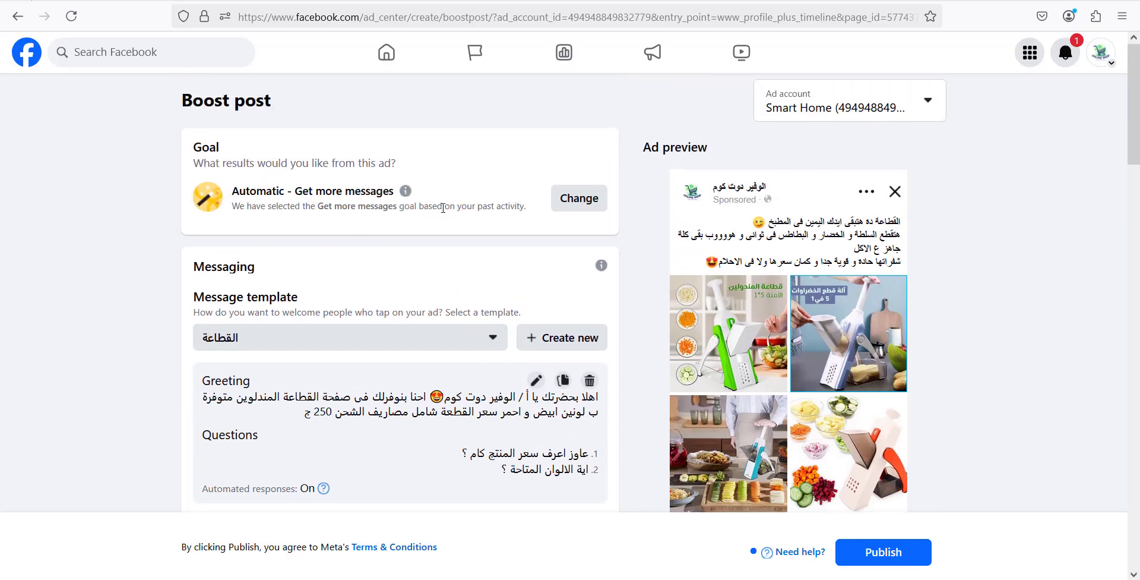
{"action": "scroll", "coordinate": [424, 202], "scroll_direction": "down", "scroll_amount": 2}
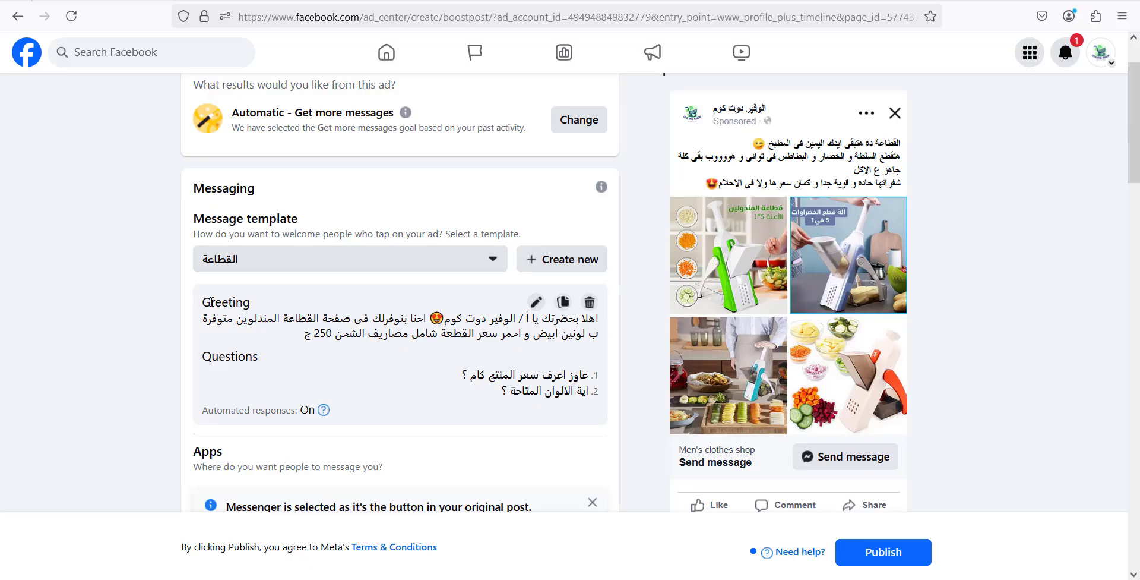
{"action": "scroll", "coordinate": [103, 331], "scroll_direction": "down", "scroll_amount": 4}
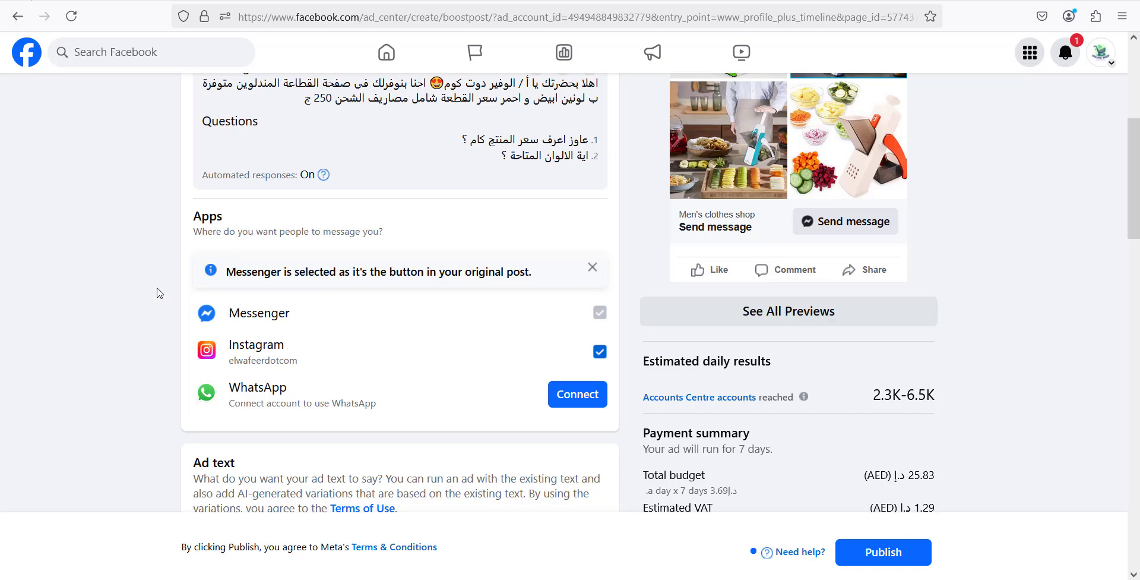
{"action": "scroll", "coordinate": [159, 293], "scroll_direction": "down", "scroll_amount": 1}
{"action": "scroll", "coordinate": [159, 293], "scroll_direction": "up", "scroll_amount": 1}
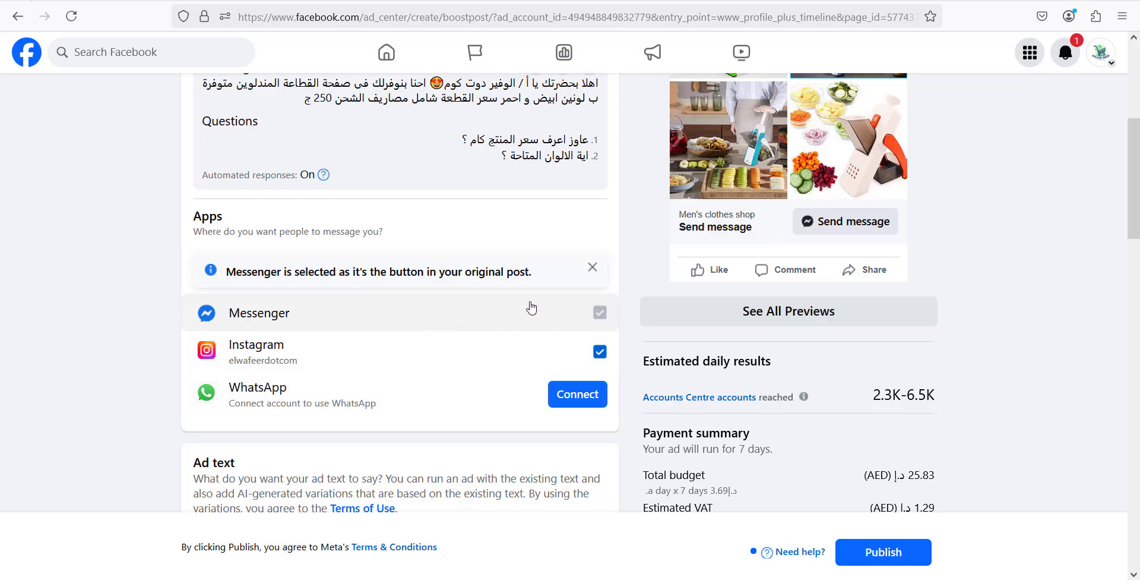
{"action": "left_click", "coordinate": [599, 350]}
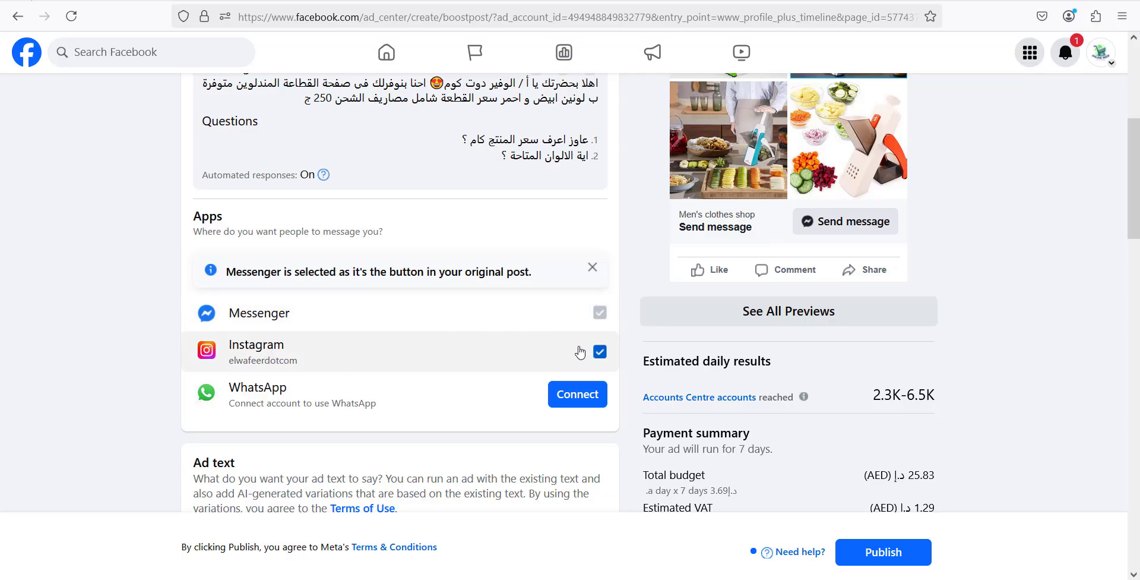
{"action": "left_click", "coordinate": [601, 355]}
{"action": "left_click", "coordinate": [601, 355]}
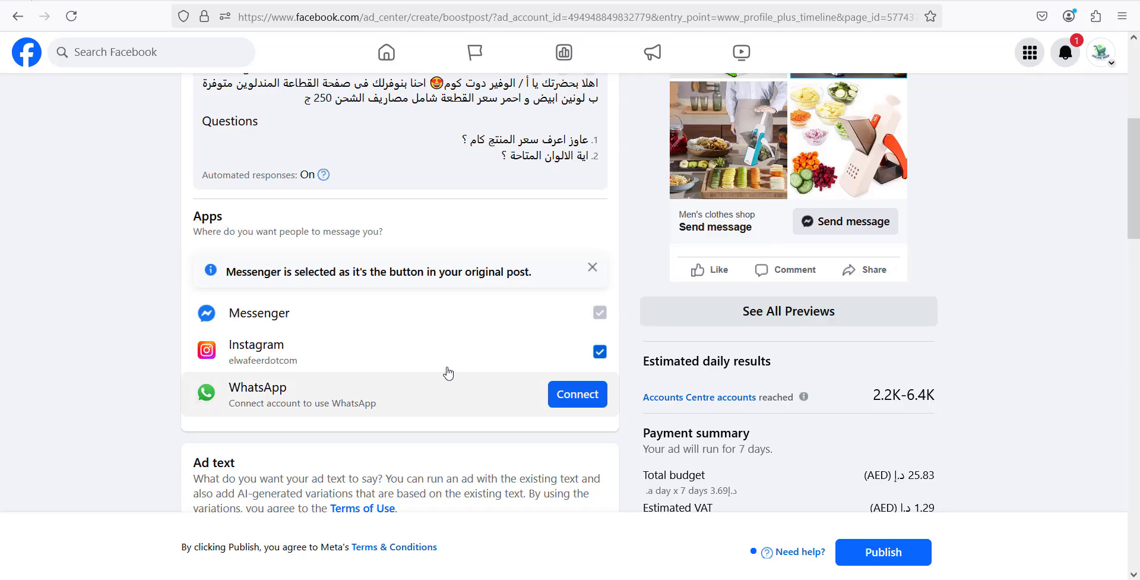
Deselect Instagram as a messaging app for the ad, keeping Messenger selected
{"action": "scroll", "coordinate": [252, 313], "scroll_direction": "up", "scroll_amount": 2}
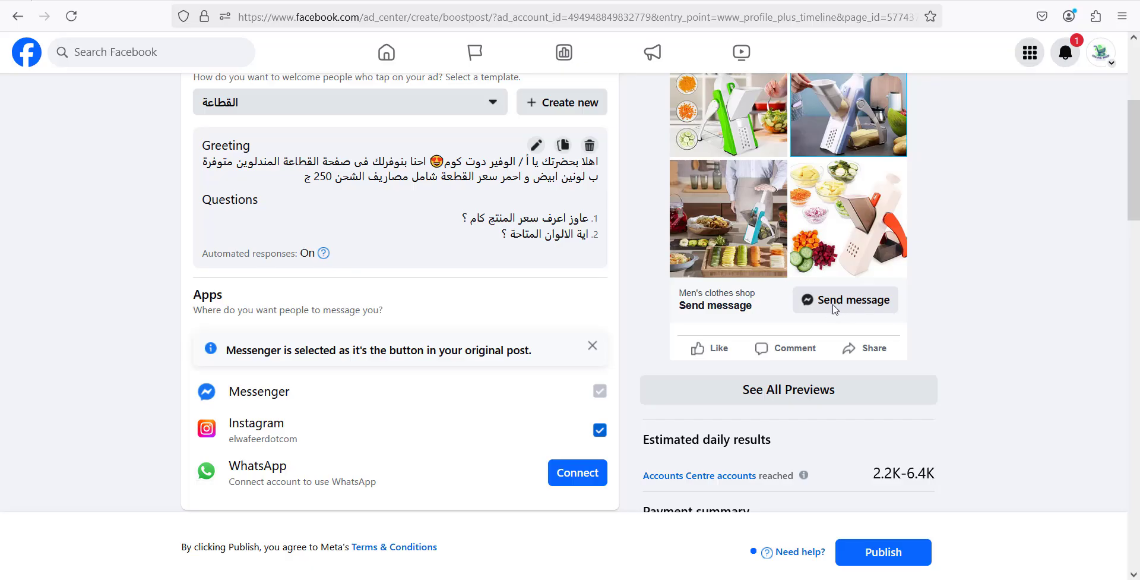
{"action": "scroll", "coordinate": [821, 300], "scroll_direction": "down", "scroll_amount": 2}
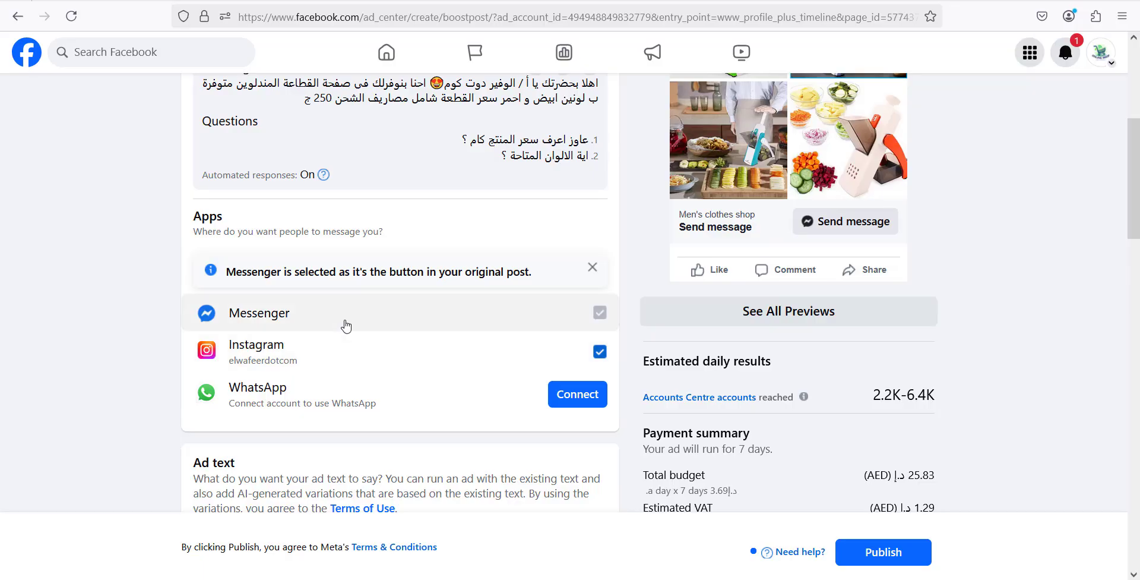
{"action": "left_click", "coordinate": [598, 352]}
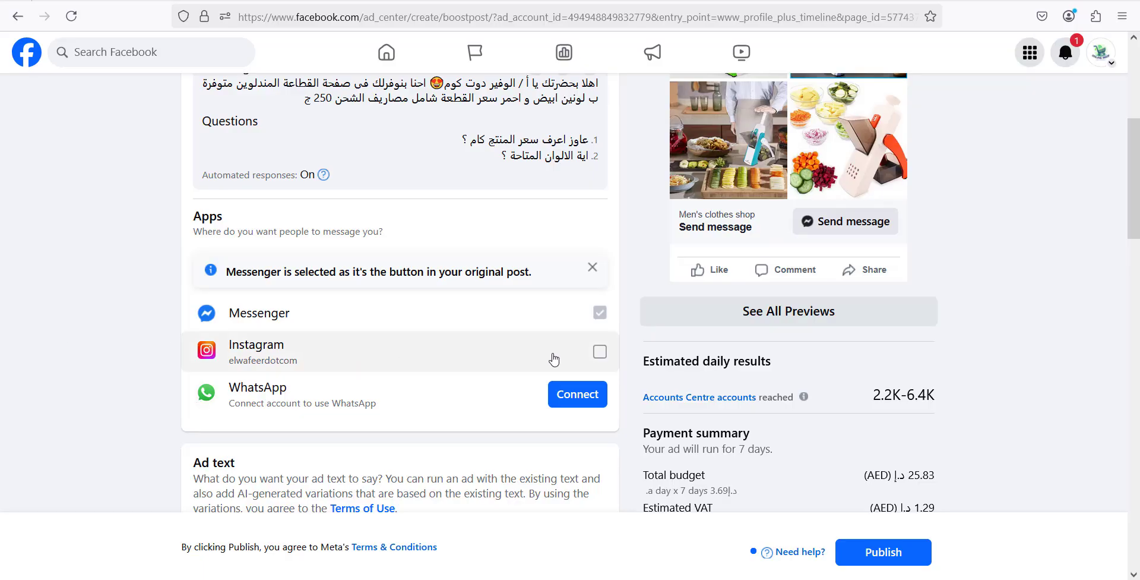
Select Instagram as a messaging app for the ad alongside Messenger
{"action": "left_click", "coordinate": [600, 352]}
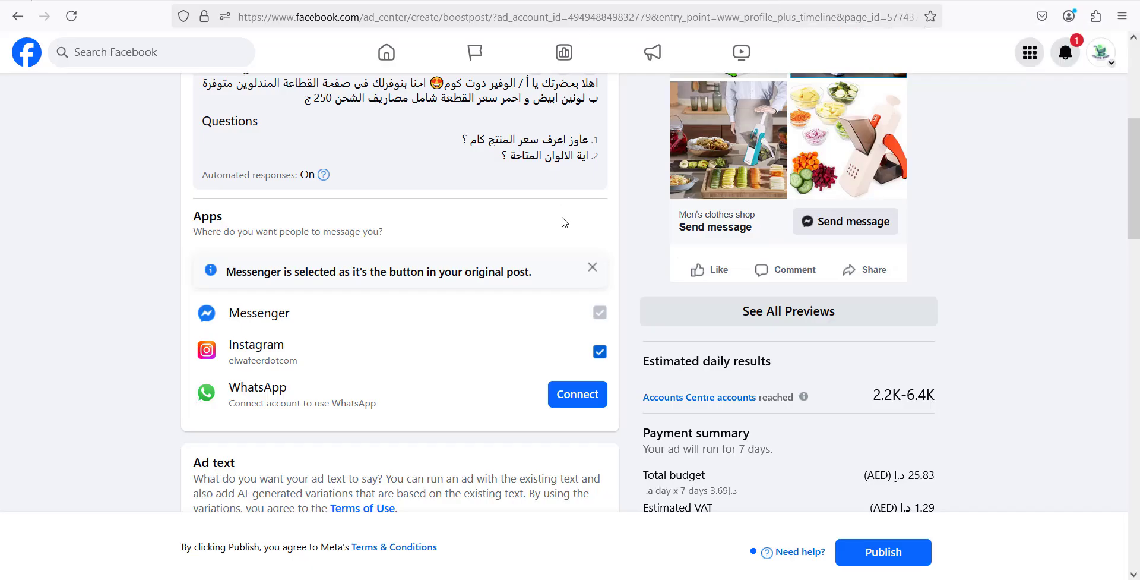
{"action": "left_click", "coordinate": [603, 352]}
{"action": "scroll", "coordinate": [64, 351], "scroll_direction": "up", "scroll_amount": 1}
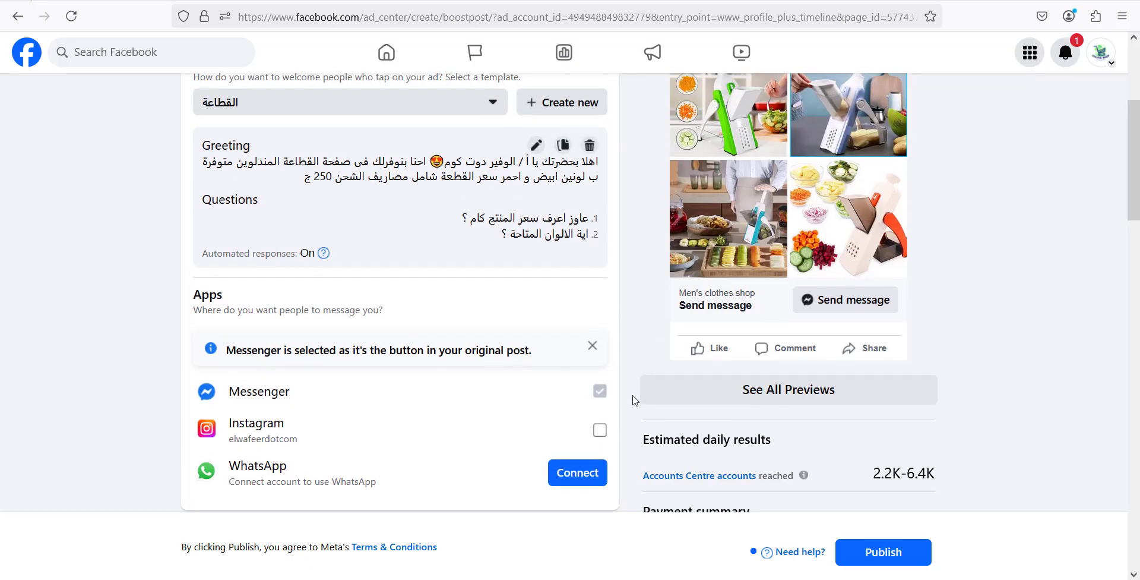
{"action": "scroll", "coordinate": [599, 374], "scroll_direction": "down", "scroll_amount": 1}
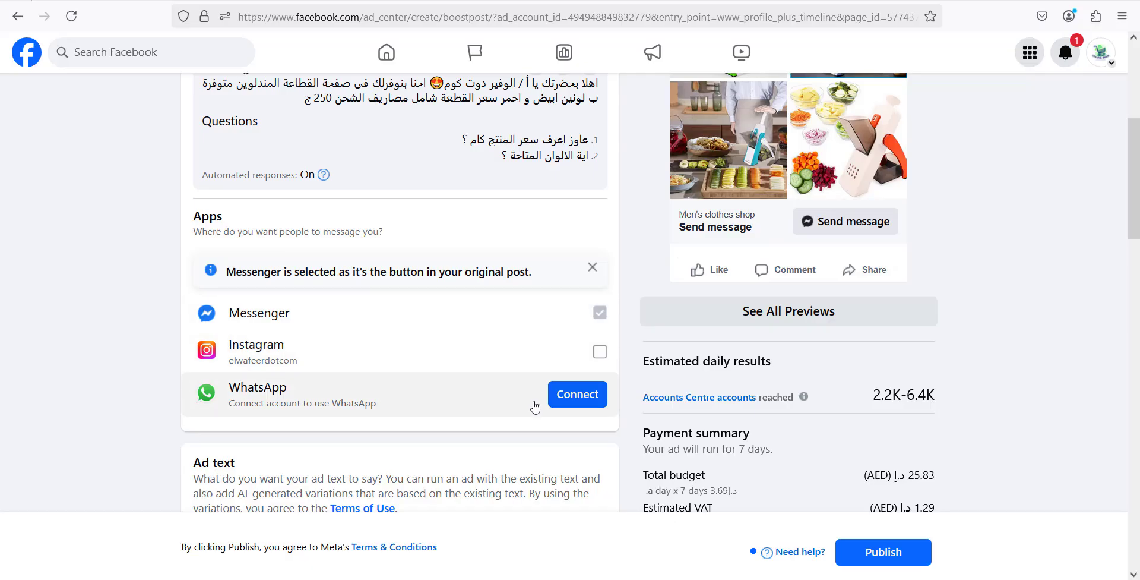
{"action": "left_click", "coordinate": [604, 356]}
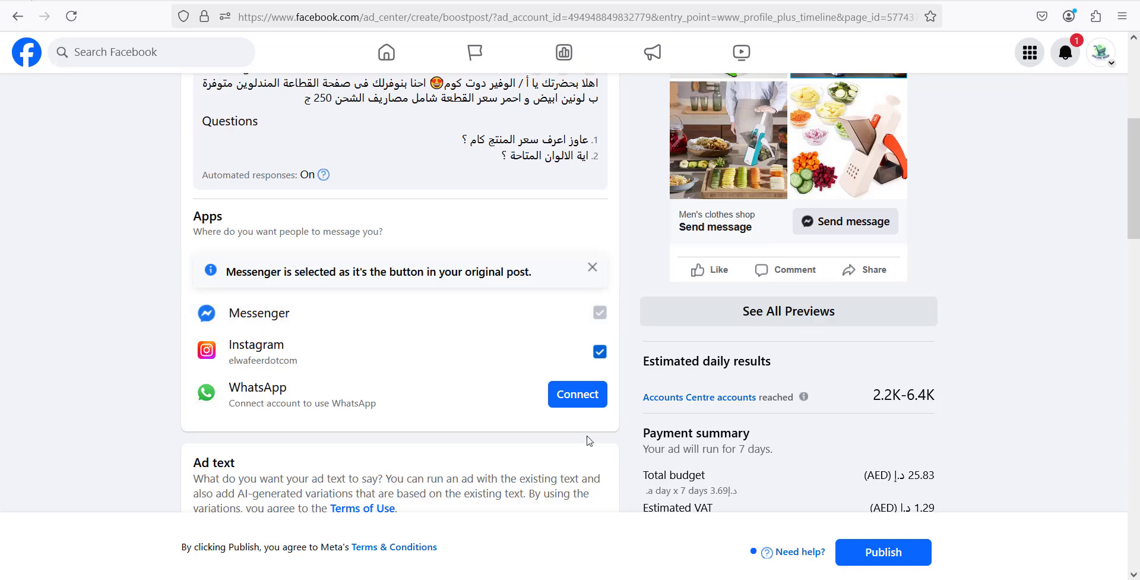
Review the ad's goal, message template and messaging apps, and read the explanation of AI text generation for the ad text
{"action": "scroll", "coordinate": [125, 310], "scroll_direction": "up", "scroll_amount": 4}
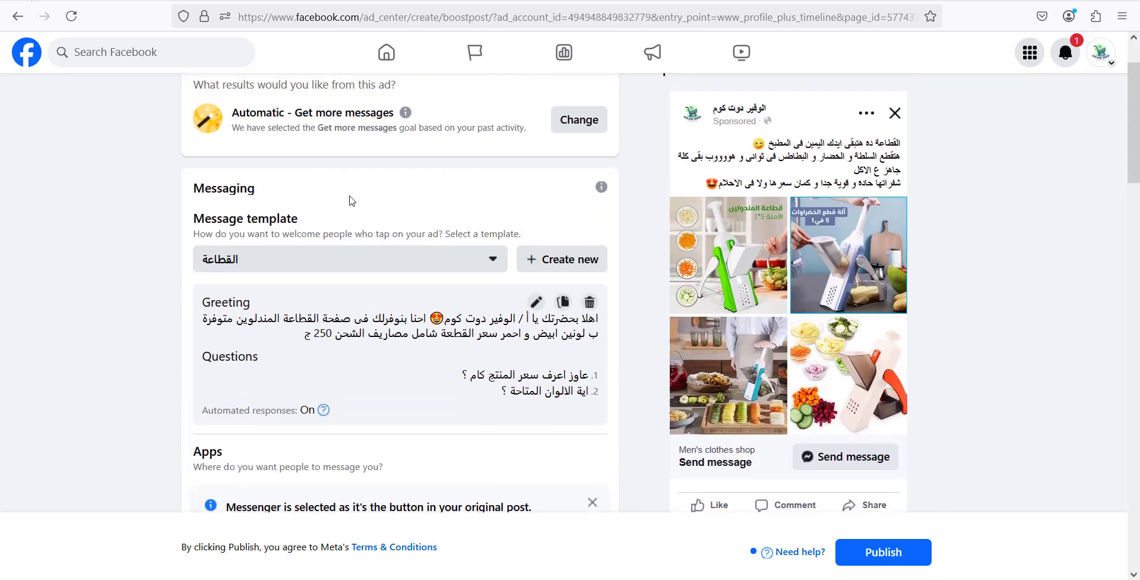
{"action": "scroll", "coordinate": [324, 202], "scroll_direction": "up", "scroll_amount": 2}
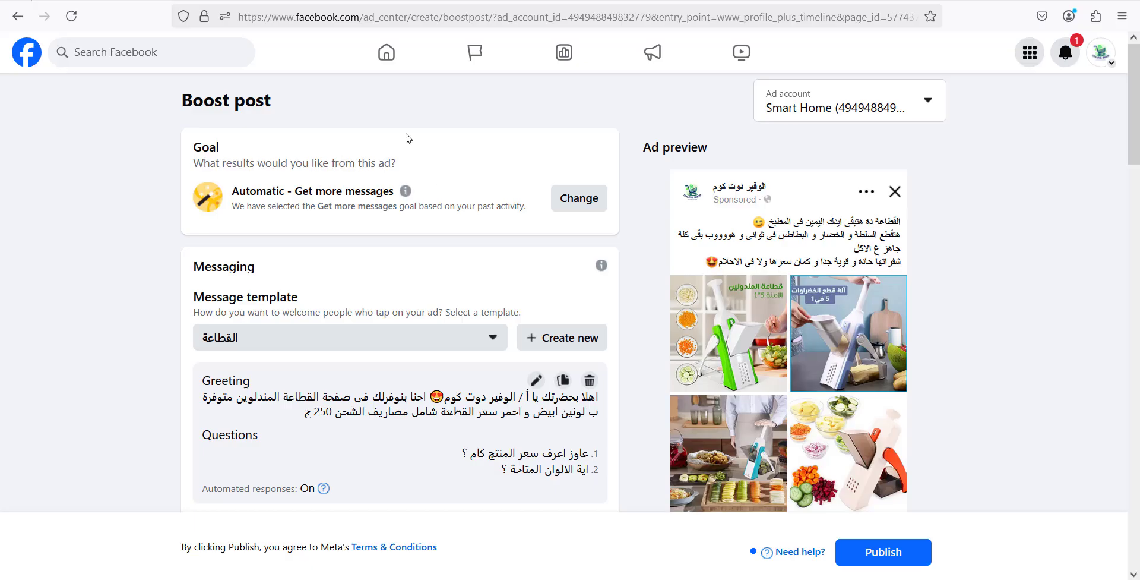
{"action": "scroll", "coordinate": [395, 250], "scroll_direction": "down", "scroll_amount": 1}
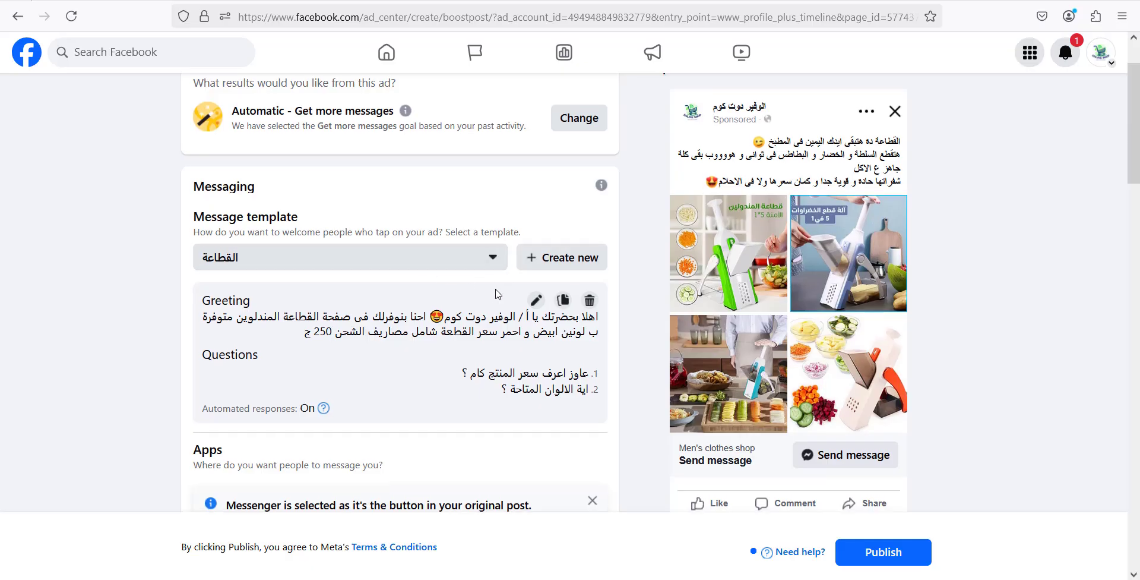
{"action": "scroll", "coordinate": [497, 256], "scroll_direction": "down", "scroll_amount": 3}
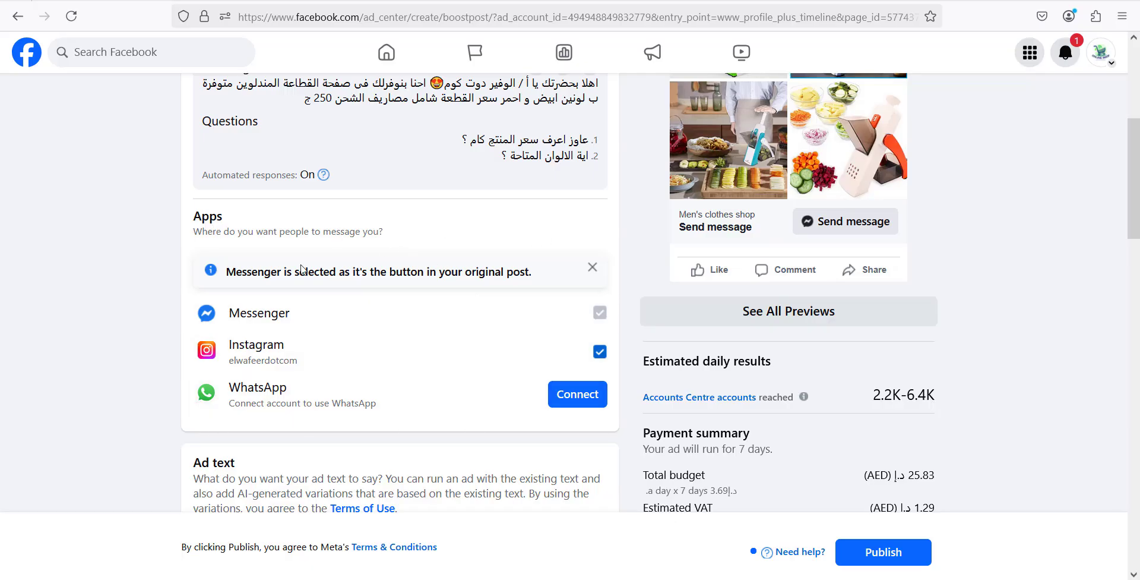
{"action": "scroll", "coordinate": [339, 225], "scroll_direction": "down", "scroll_amount": 4}
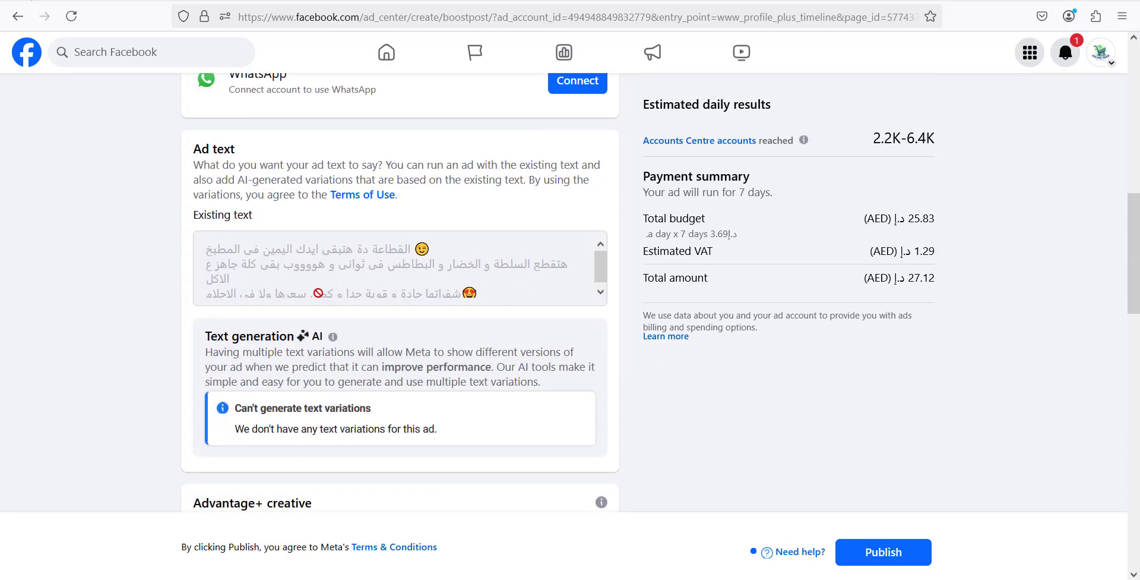
{"action": "left_click", "coordinate": [333, 337]}
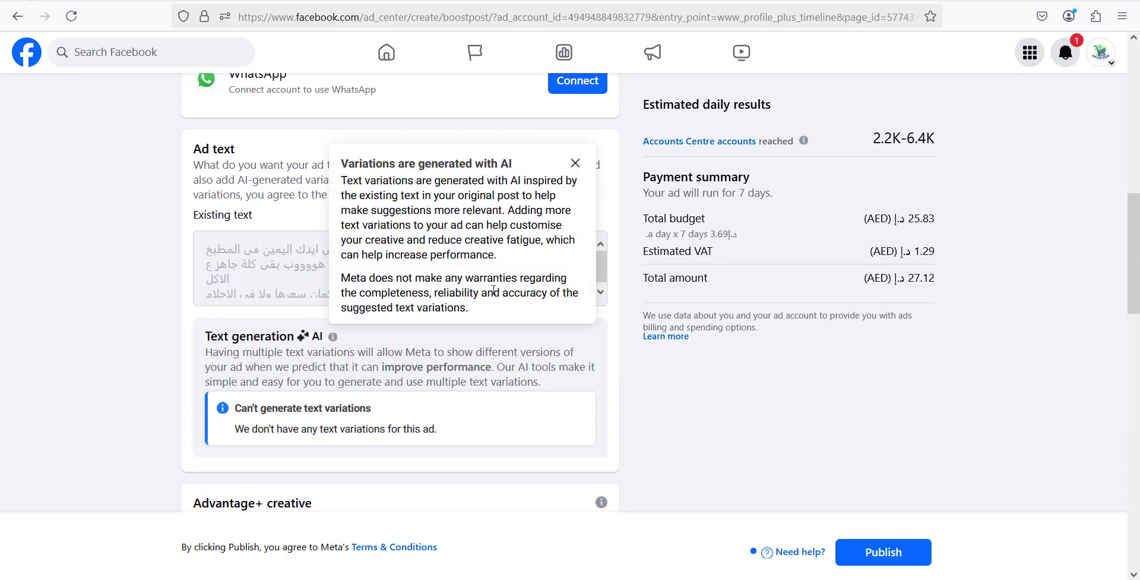
{"action": "left_click", "coordinate": [159, 213]}
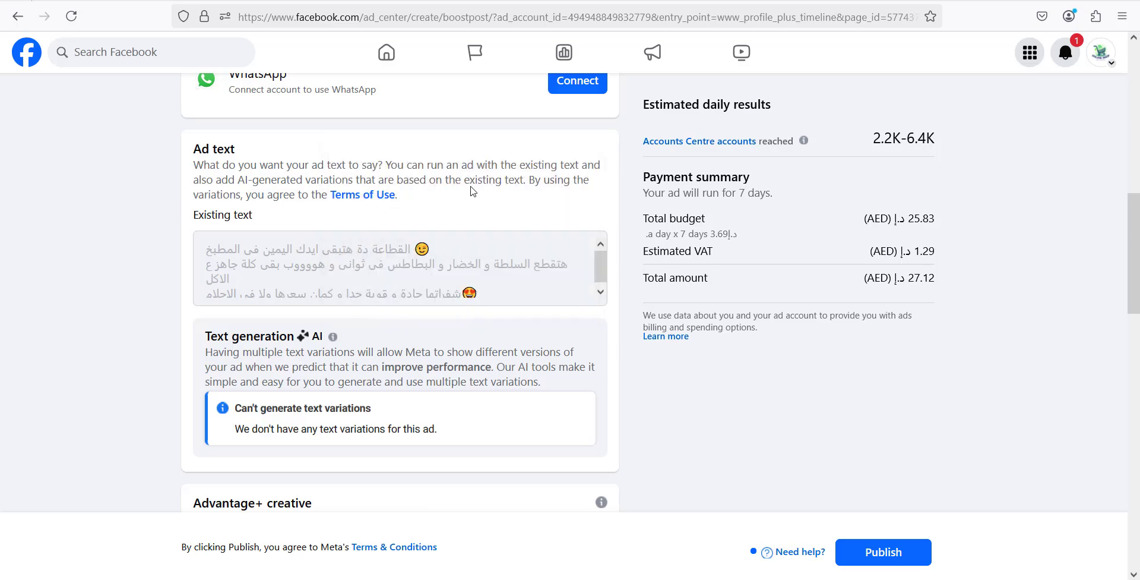
Look over the ad preview, existing ad text, Advantage+ creative, special ad category, audience, daily budget, placements and payment method sections
{"action": "scroll", "coordinate": [831, 238], "scroll_direction": "up", "scroll_amount": 3}
{"action": "scroll", "coordinate": [831, 239], "scroll_direction": "up", "scroll_amount": 6}
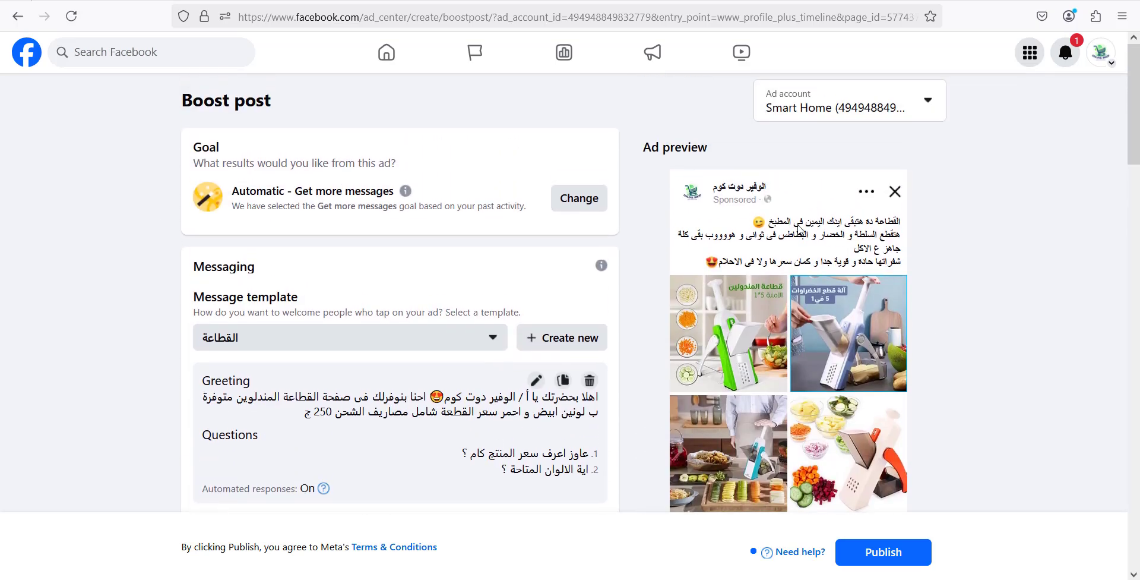
{"action": "scroll", "coordinate": [799, 230], "scroll_direction": "down", "scroll_amount": 10}
{"action": "scroll", "coordinate": [347, 262], "scroll_direction": "down", "scroll_amount": 1}
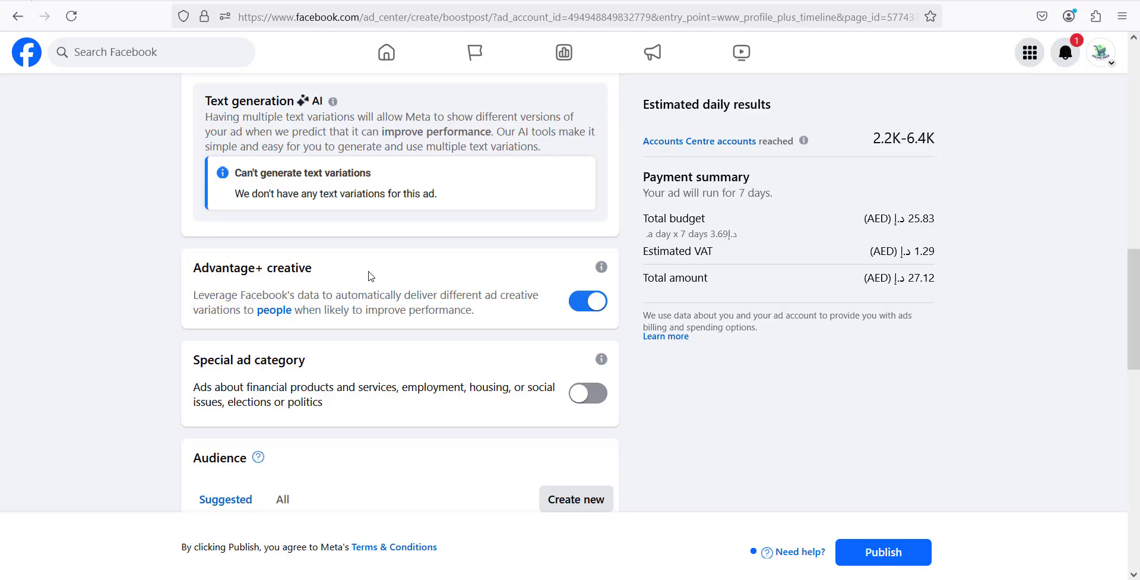
{"action": "scroll", "coordinate": [394, 363], "scroll_direction": "down", "scroll_amount": 2}
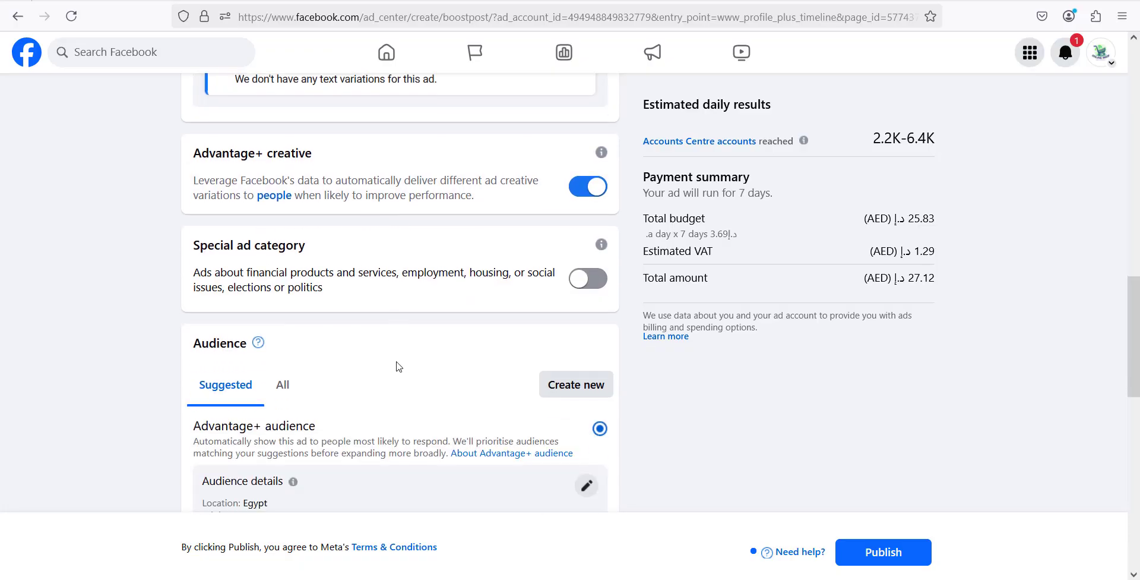
{"action": "scroll", "coordinate": [398, 365], "scroll_direction": "down", "scroll_amount": 10}
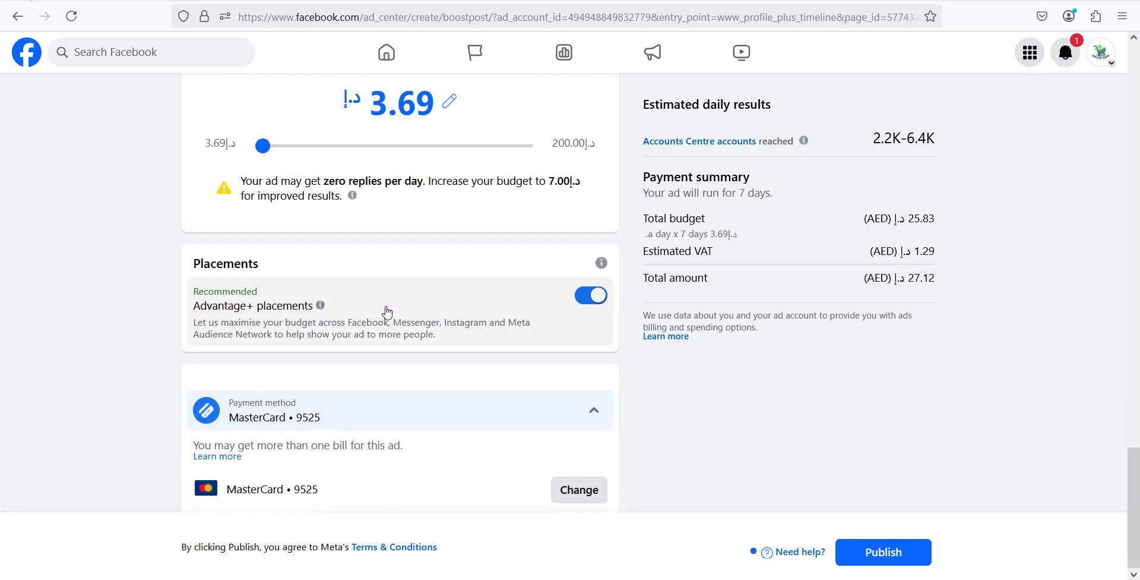
{"action": "scroll", "coordinate": [354, 308], "scroll_direction": "up", "scroll_amount": 10}
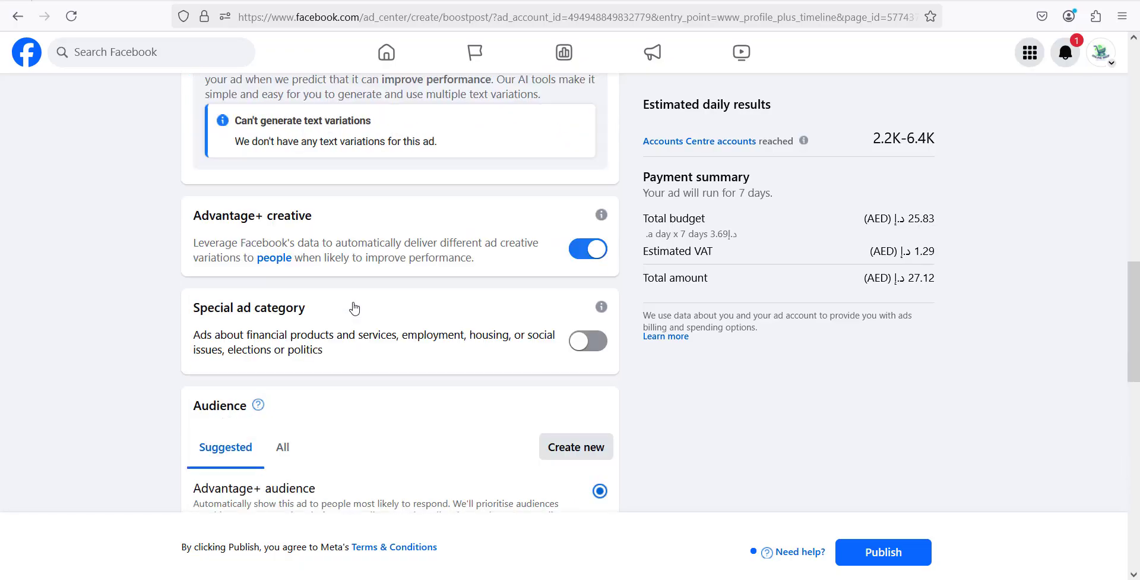
{"action": "scroll", "coordinate": [355, 308], "scroll_direction": "up", "scroll_amount": 5}
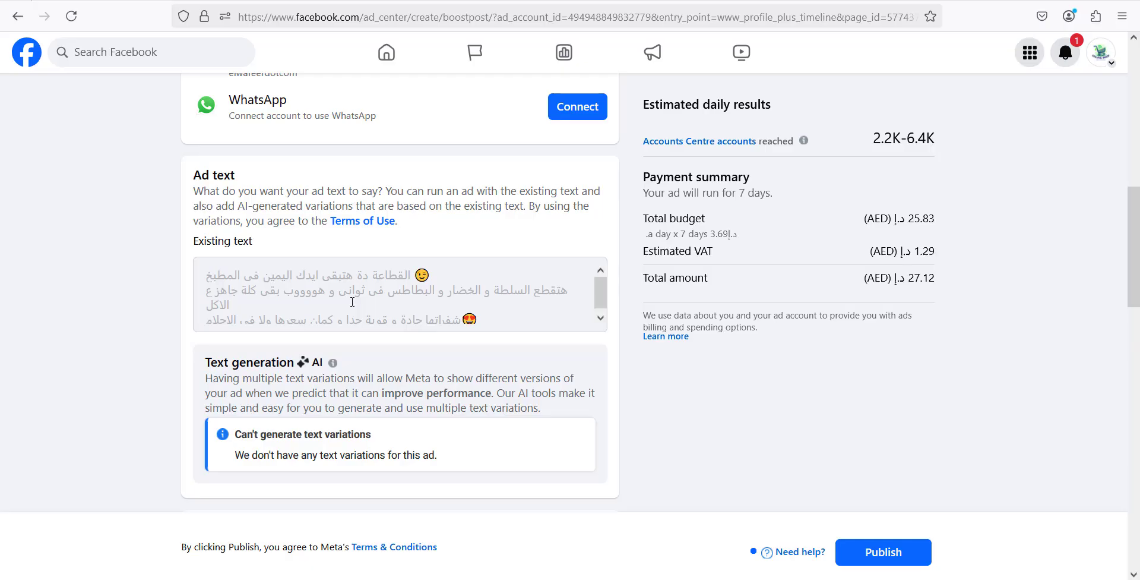
{"action": "scroll", "coordinate": [355, 294], "scroll_direction": "down", "scroll_amount": 2}
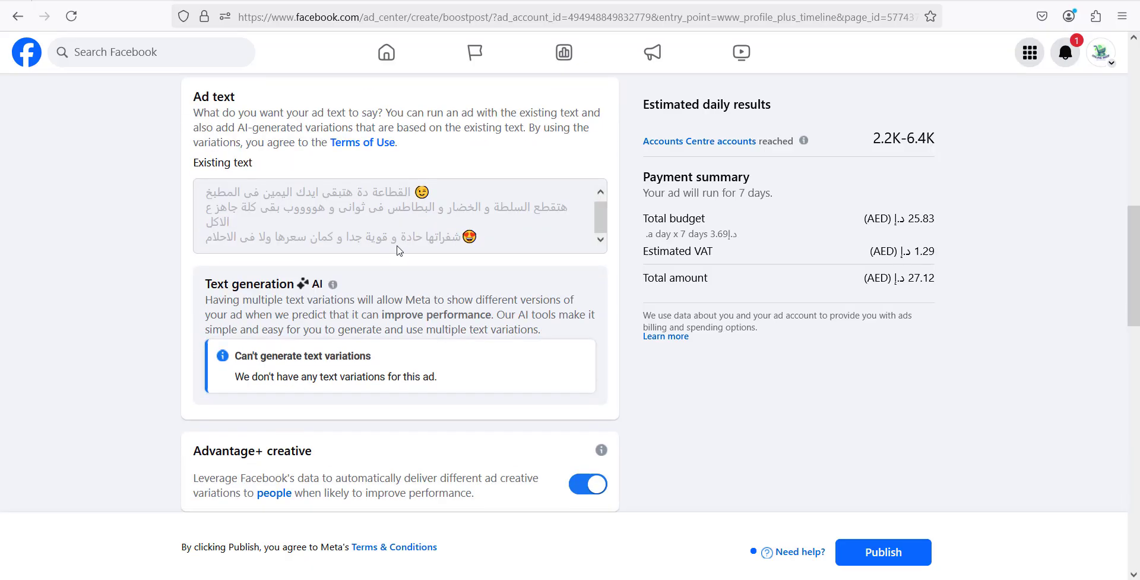
{"action": "scroll", "coordinate": [246, 334], "scroll_direction": "down", "scroll_amount": 15}
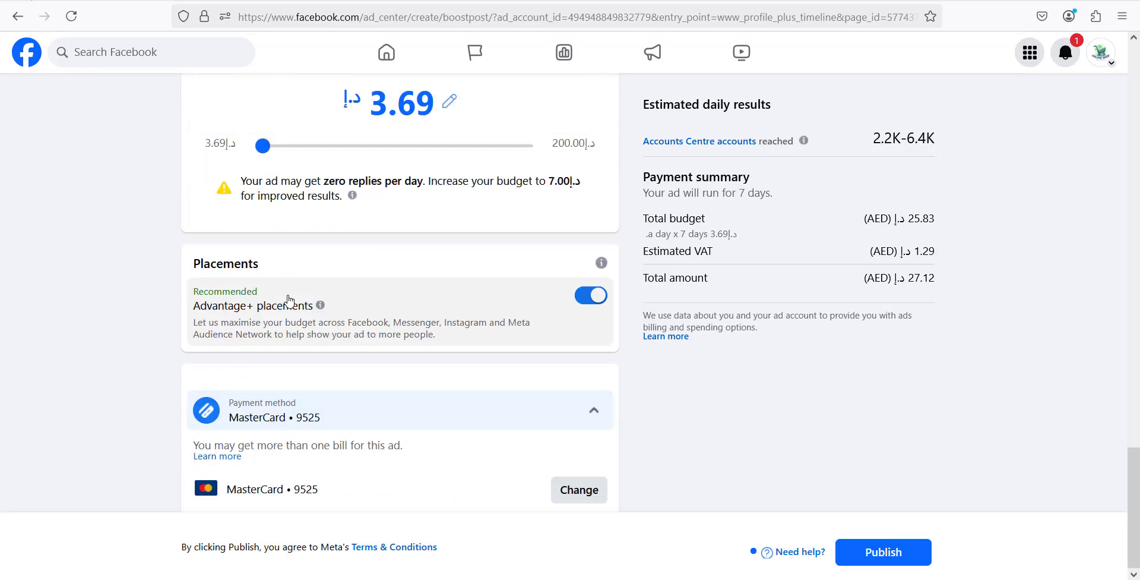
Examine the alternative goals offered for the ad and close the goal choices without saving a change
{"action": "scroll", "coordinate": [288, 300], "scroll_direction": "up", "scroll_amount": 20}
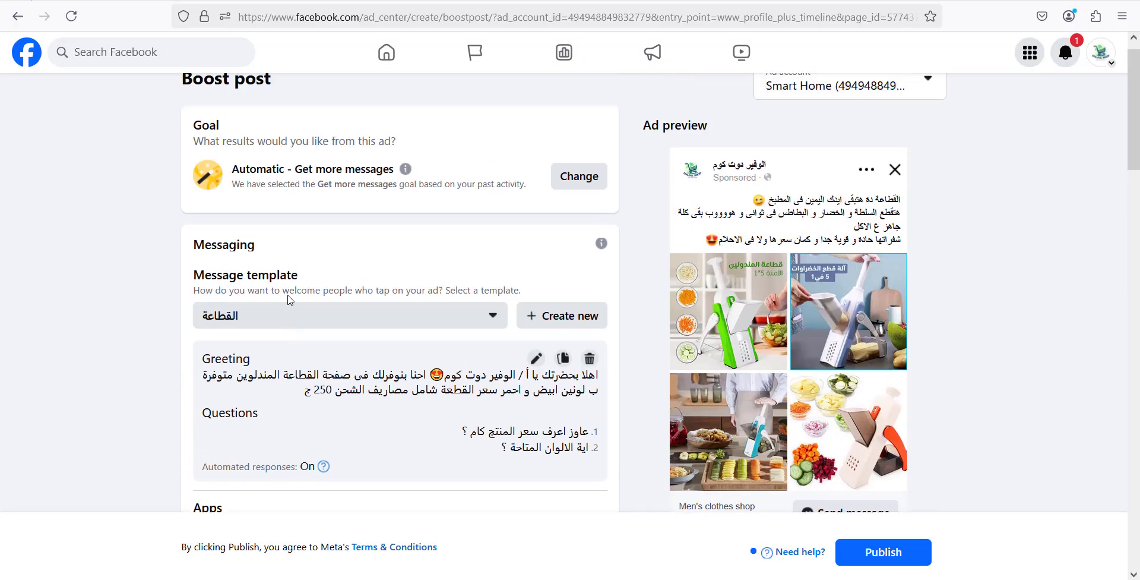
{"action": "left_click", "coordinate": [579, 199]}
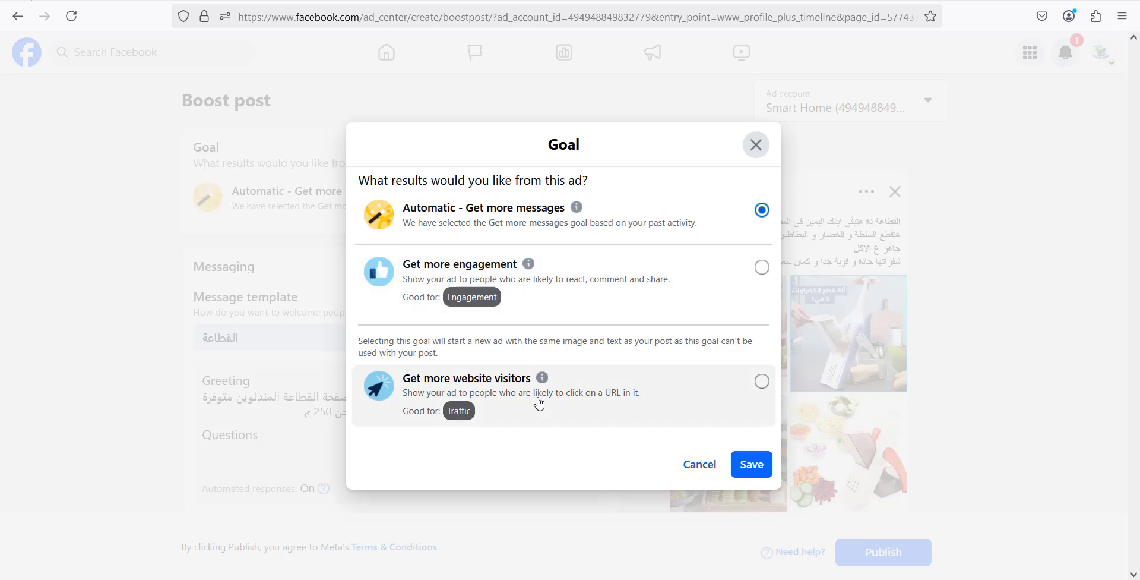
{"action": "left_click", "coordinate": [696, 464]}
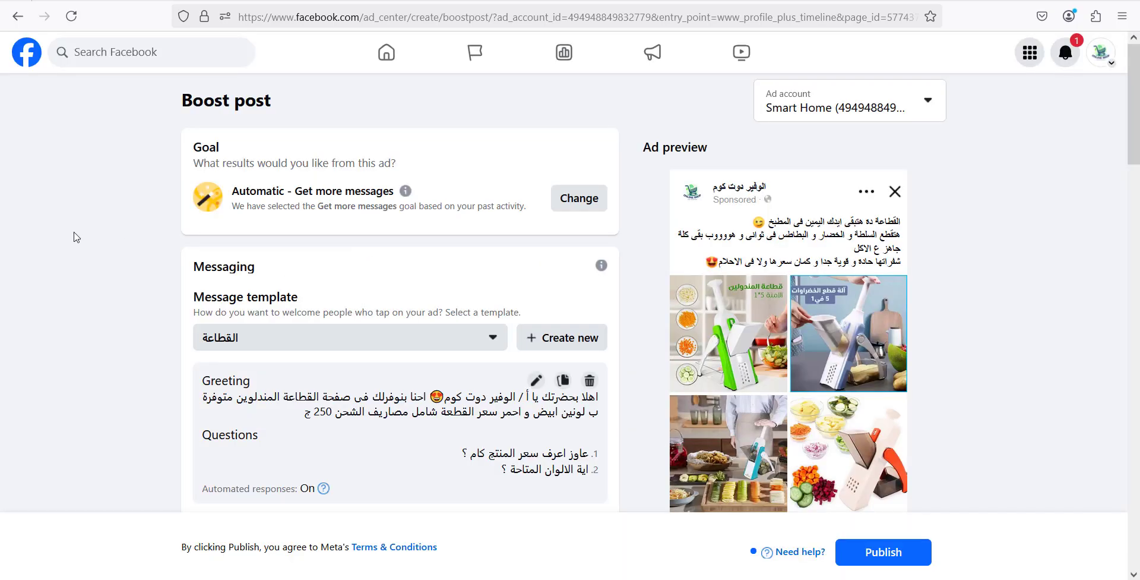